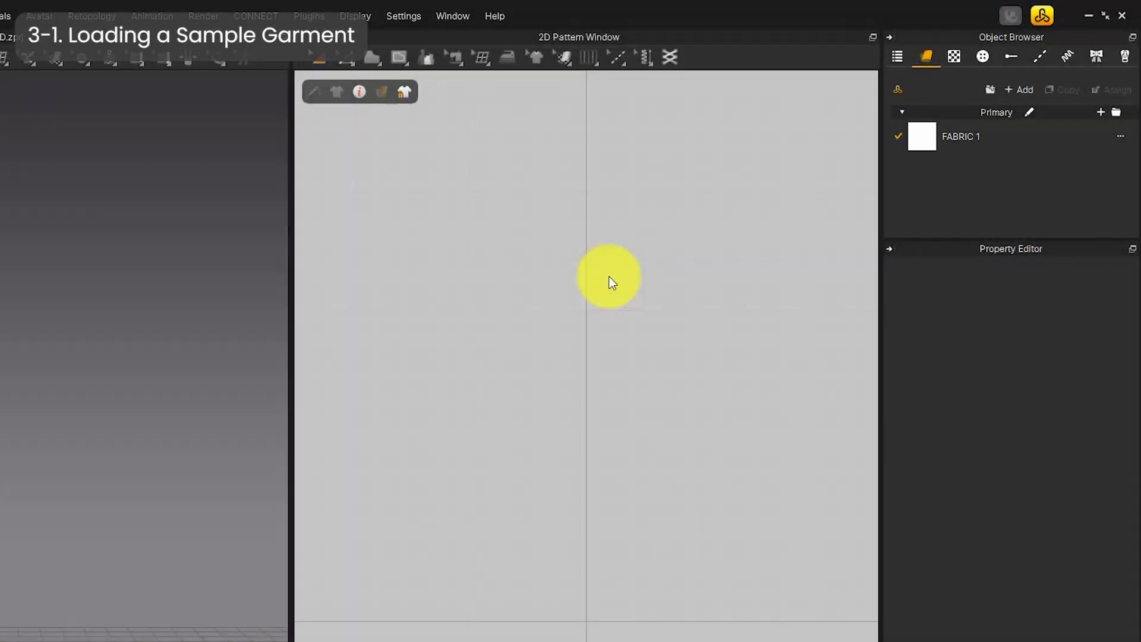
- Search the CONNECT library for "vrchat", load the free EveryWear Outfit garment into the scene, and close the library
{"action": "left_click", "coordinate": [1042, 17]}
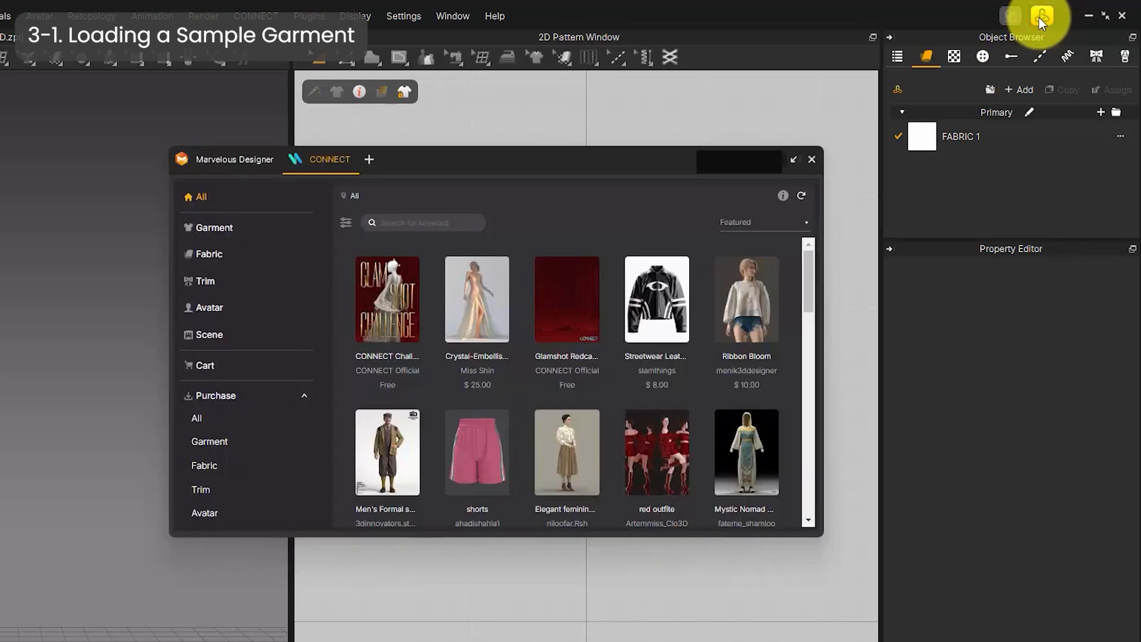
{"action": "left_click", "coordinate": [333, 164]}
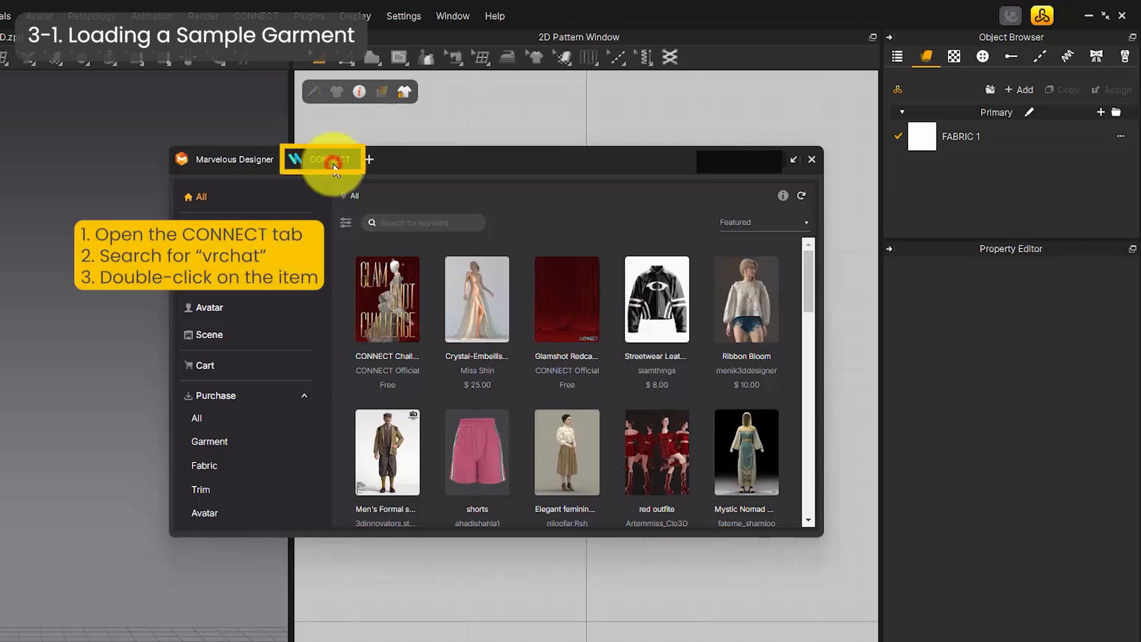
{"action": "left_click", "coordinate": [408, 224]}
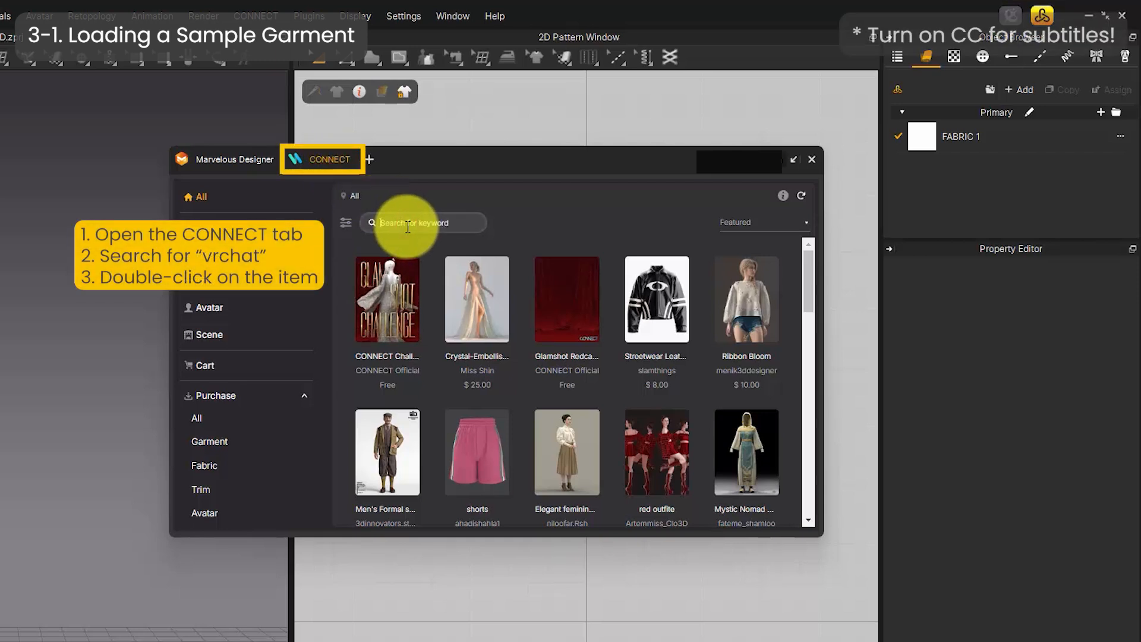
{"action": "type", "text": "vrchat"}
{"action": "key", "text": "Return"}
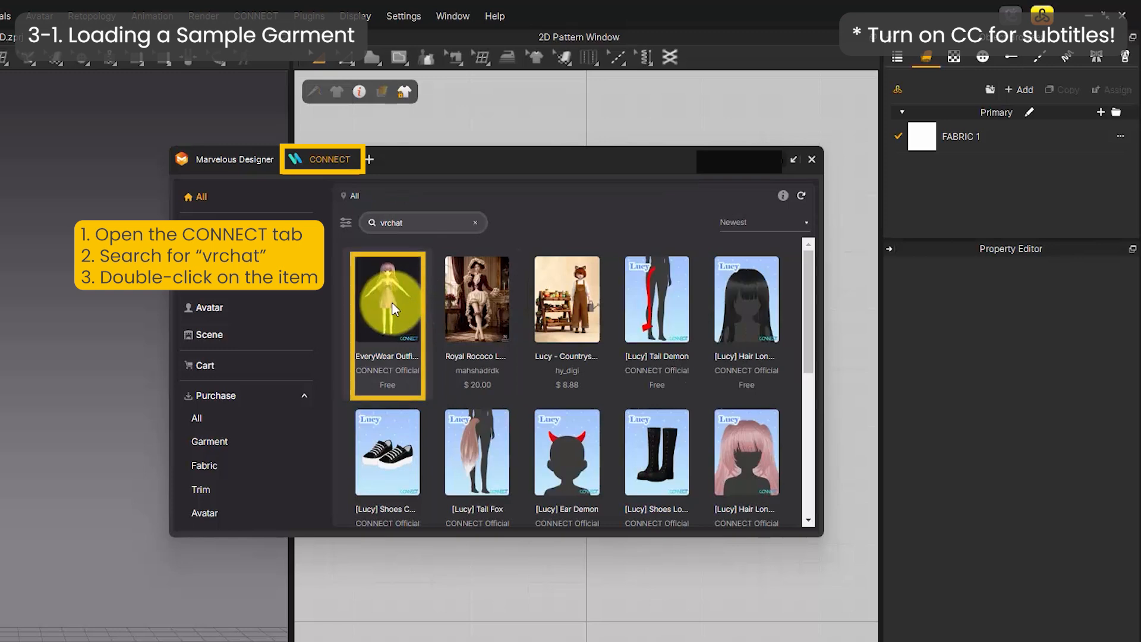
{"action": "double_click", "coordinate": [392, 308]}
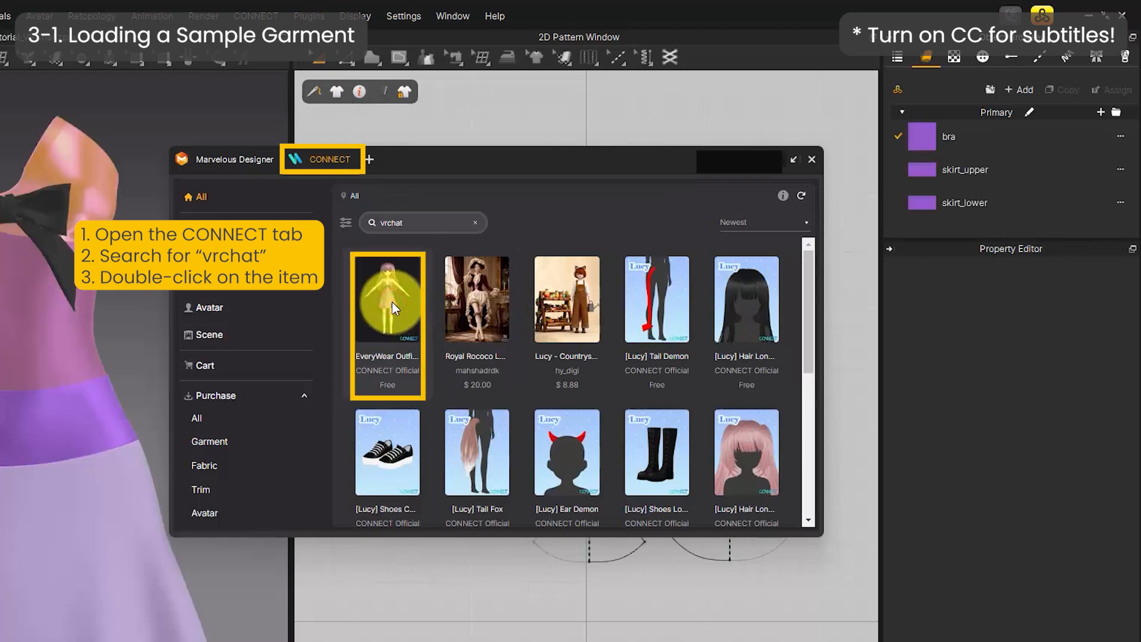
{"action": "left_click", "coordinate": [812, 159]}
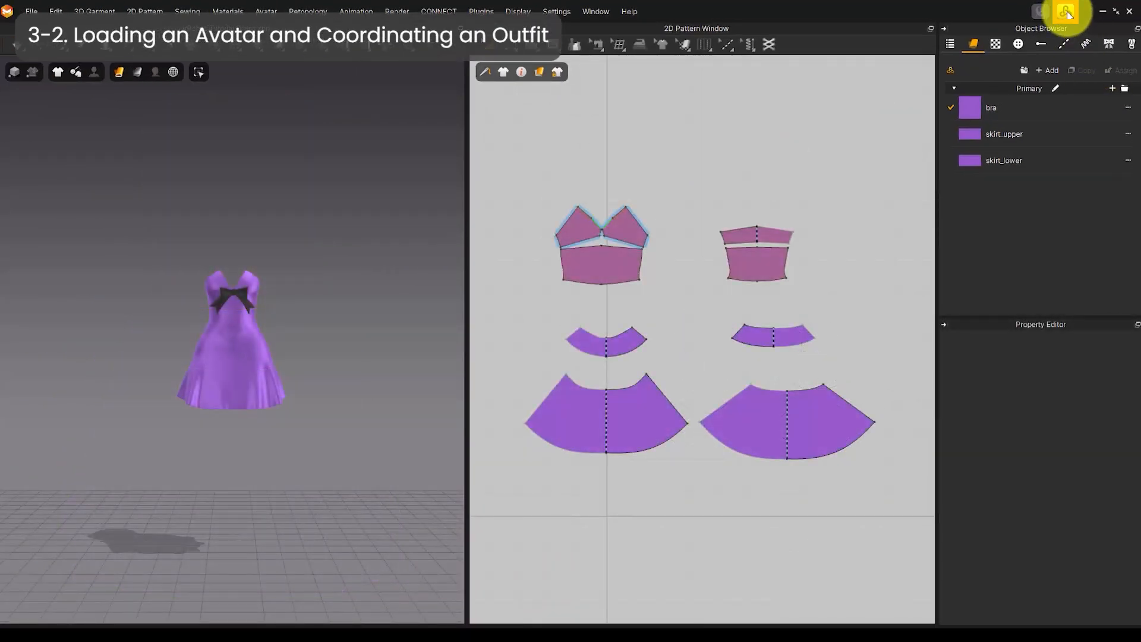
- Search the CONNECT library's Avatar category for "lucy" and open the [Lucy] Base-Avatar item on the CONNECT website
{"action": "left_click", "coordinate": [1067, 12]}
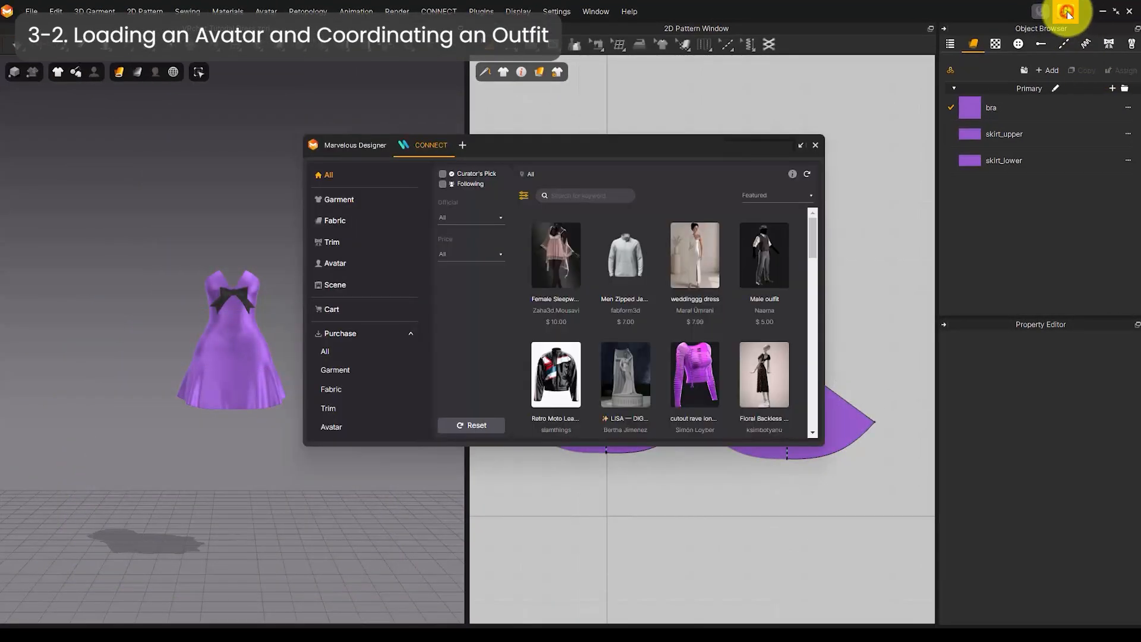
{"action": "left_click", "coordinate": [332, 264]}
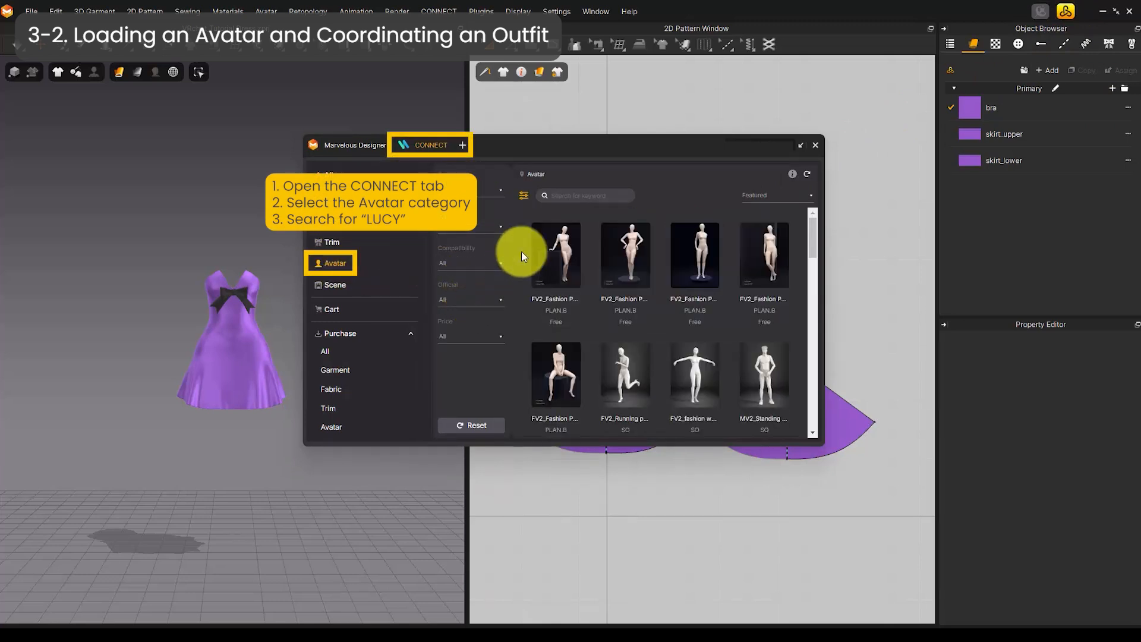
{"action": "left_click", "coordinate": [565, 197]}
{"action": "type", "text": "lucy"}
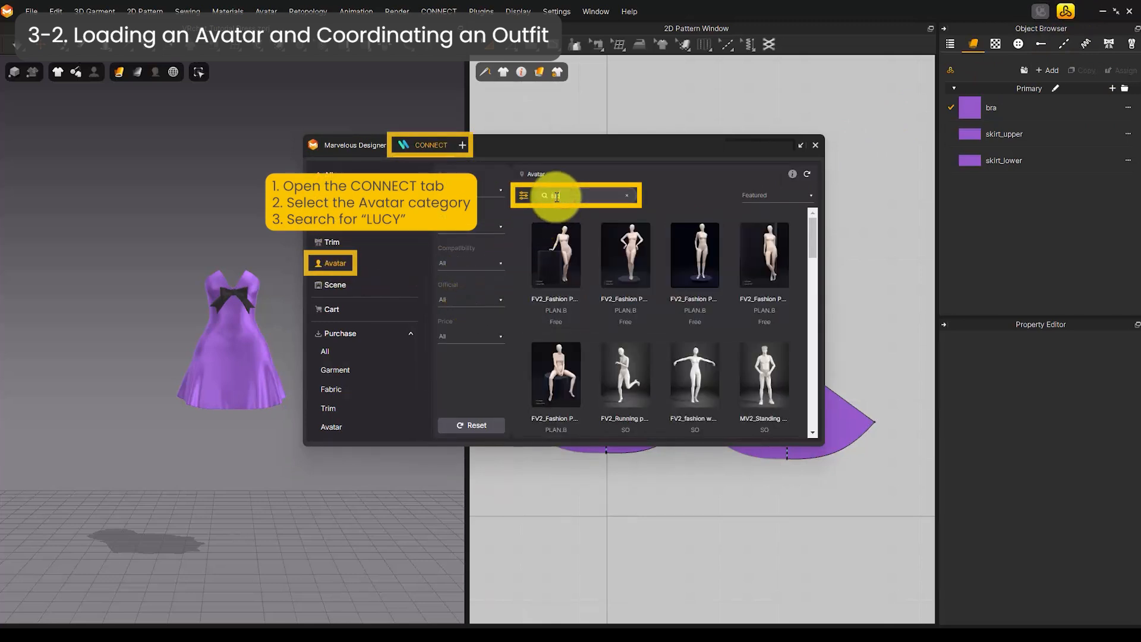
{"action": "key", "text": "Return"}
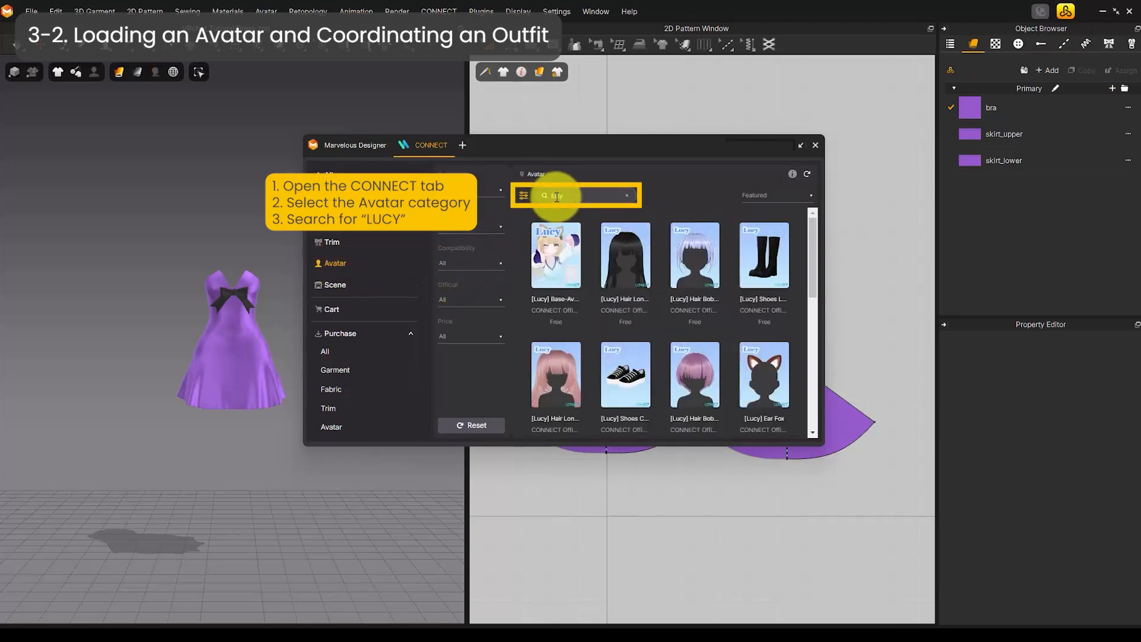
{"action": "right_click", "coordinate": [555, 269]}
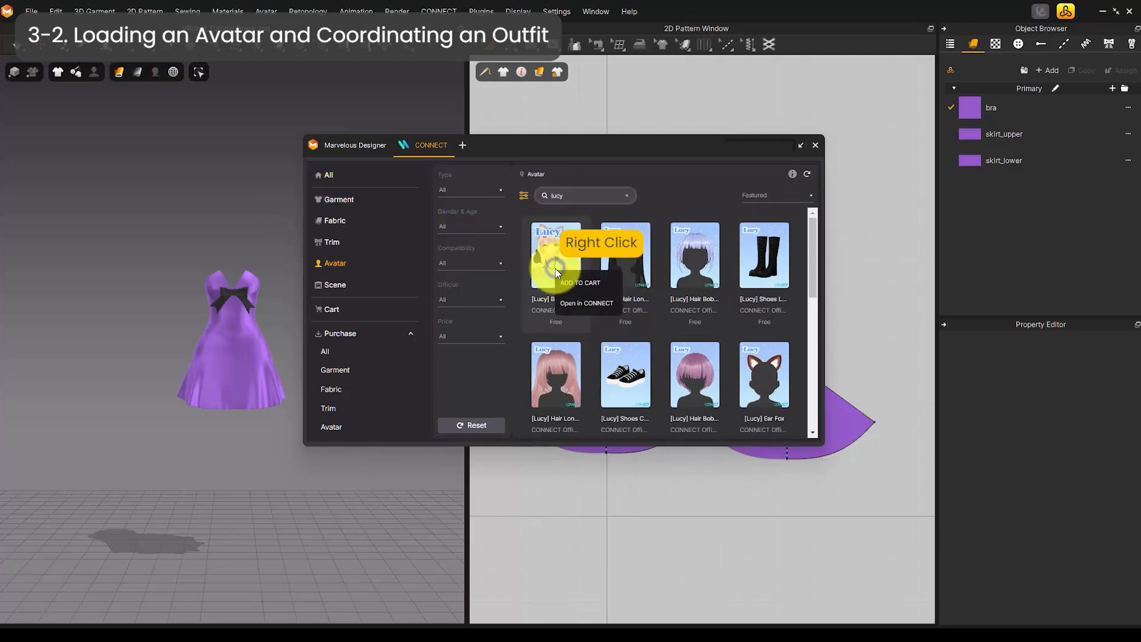
{"action": "left_click", "coordinate": [587, 303]}
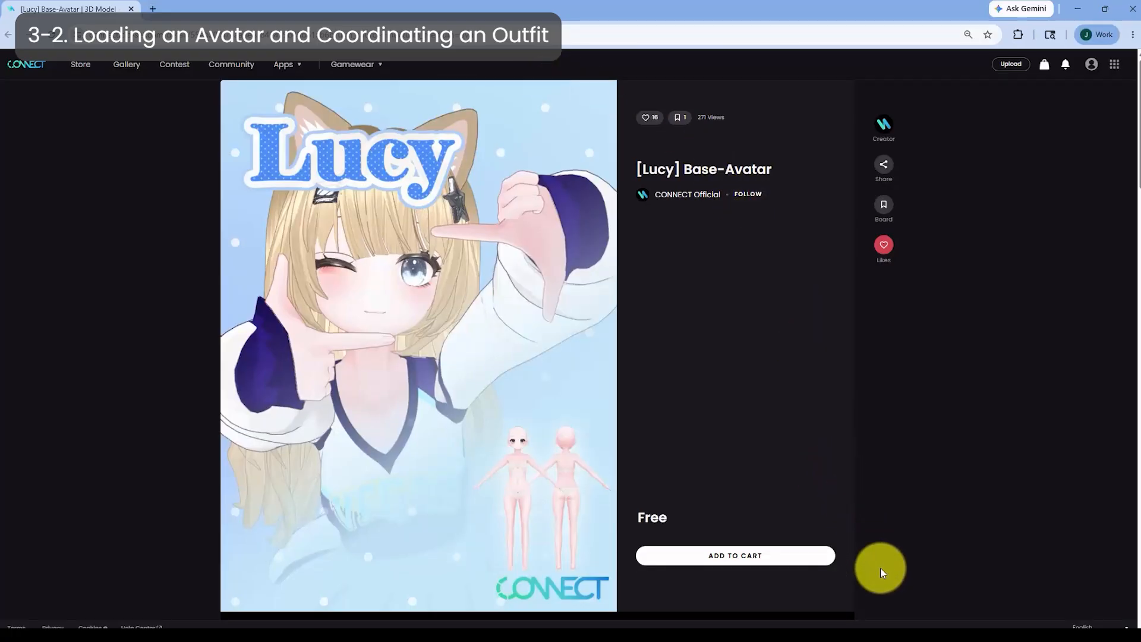
- Add the free [Lucy] Base-Avatar to the cart, accept the CONNECT Terms of Service, and place the order
{"action": "left_click", "coordinate": [771, 563]}
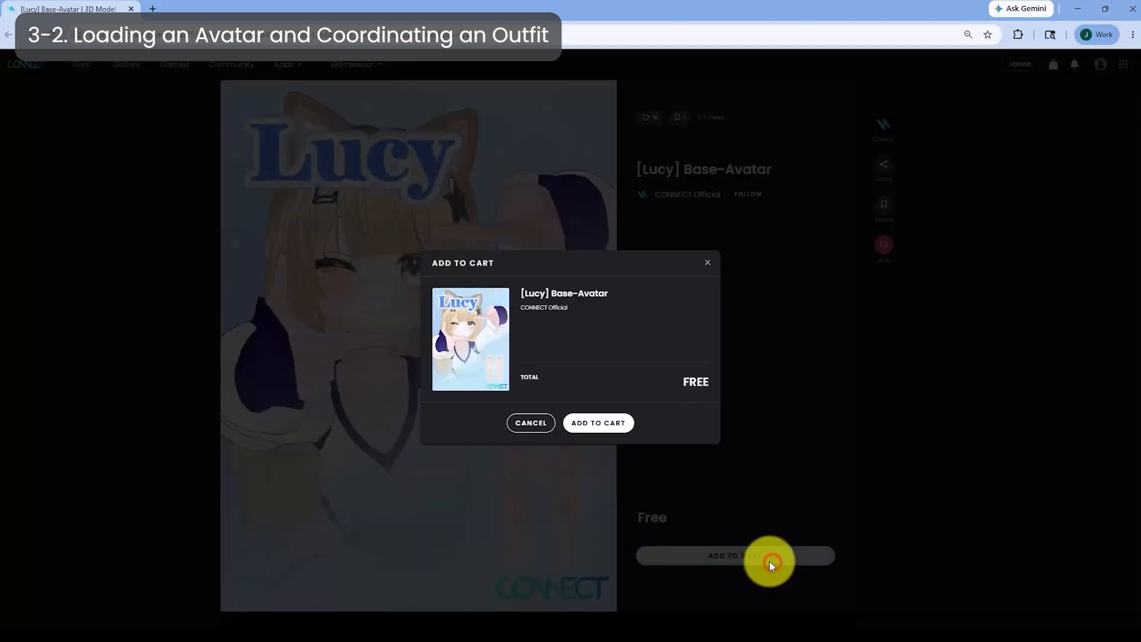
{"action": "left_click", "coordinate": [604, 433]}
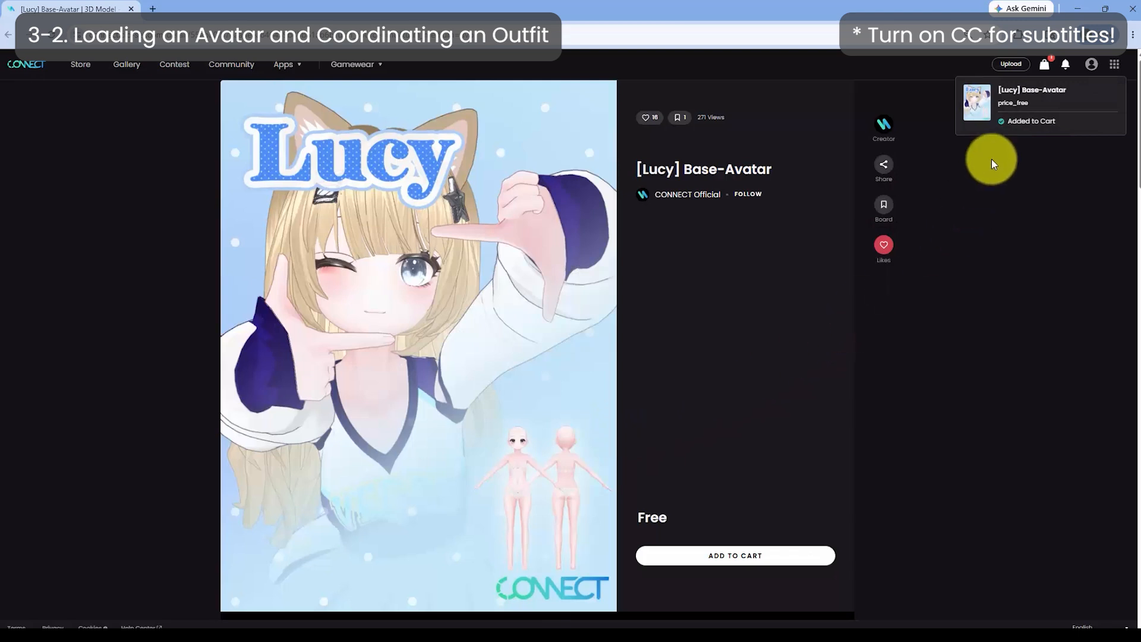
{"action": "left_click", "coordinate": [1044, 66]}
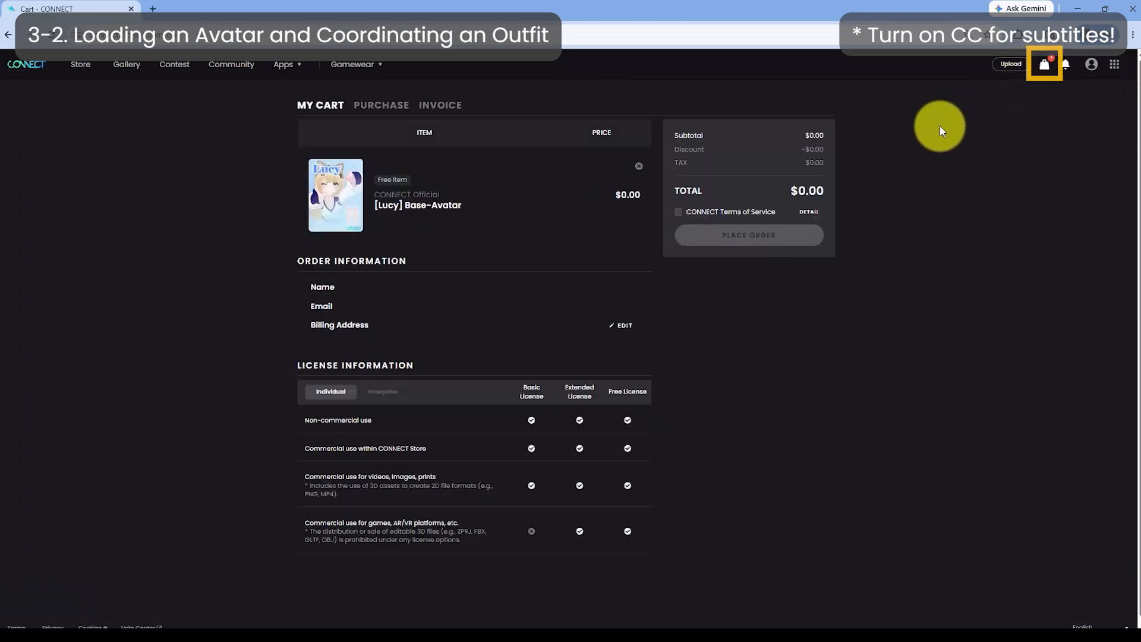
{"action": "left_click", "coordinate": [739, 211]}
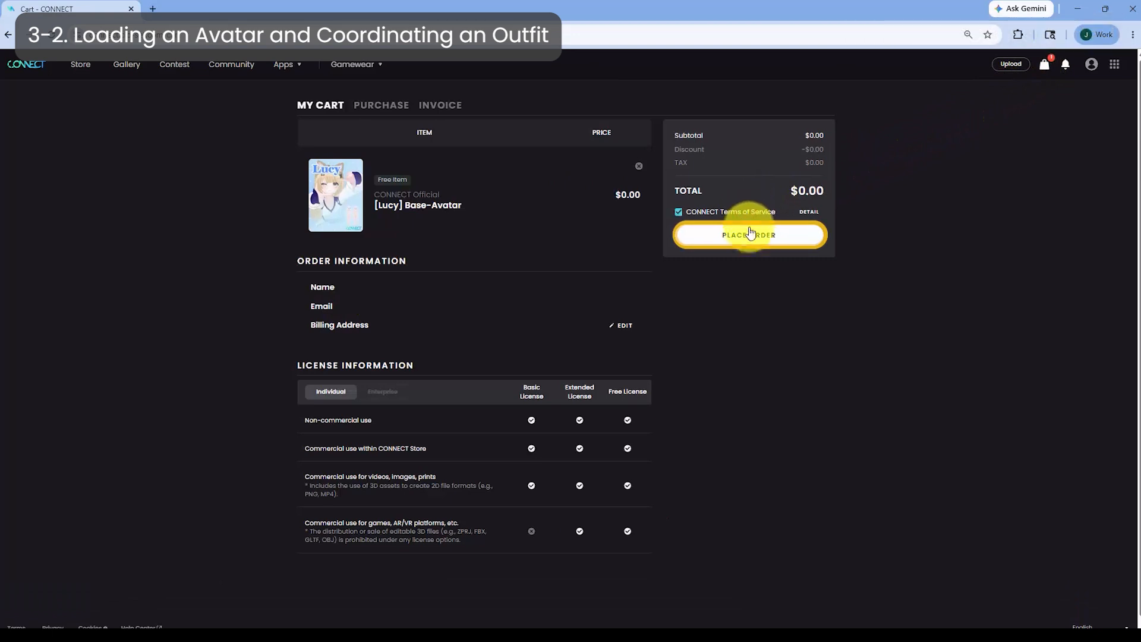
{"action": "left_click", "coordinate": [751, 234]}
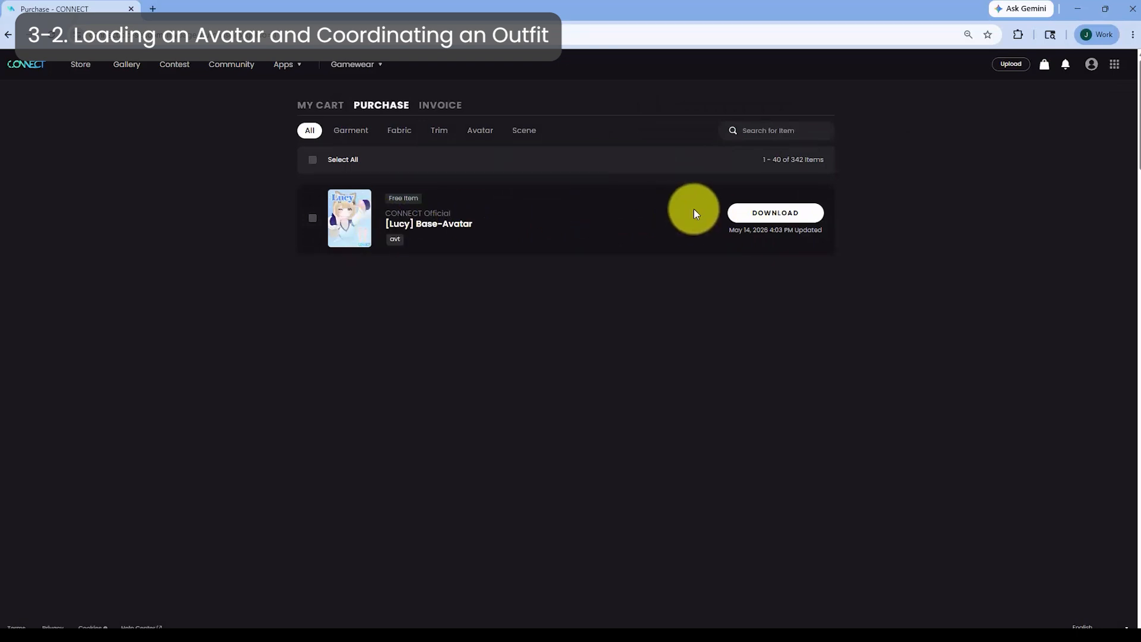
- Download the purchased [Lucy] Base-Avatar package and extract its zip file in the Downloads folder
{"action": "left_click", "coordinate": [752, 215]}
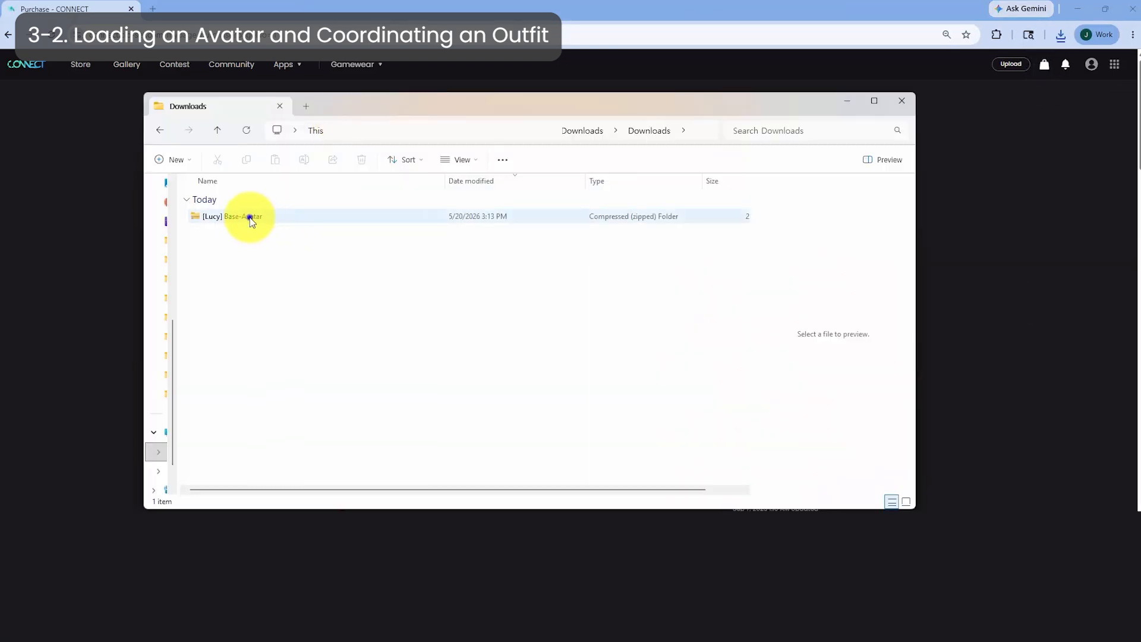
{"action": "right_click", "coordinate": [252, 218]}
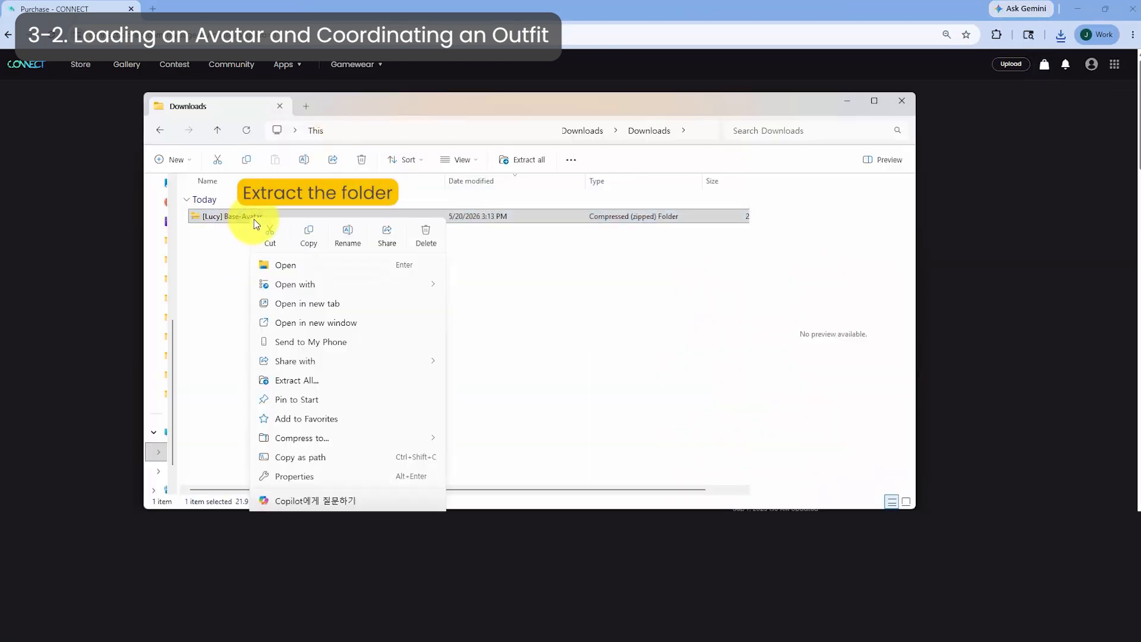
{"action": "left_click", "coordinate": [297, 380]}
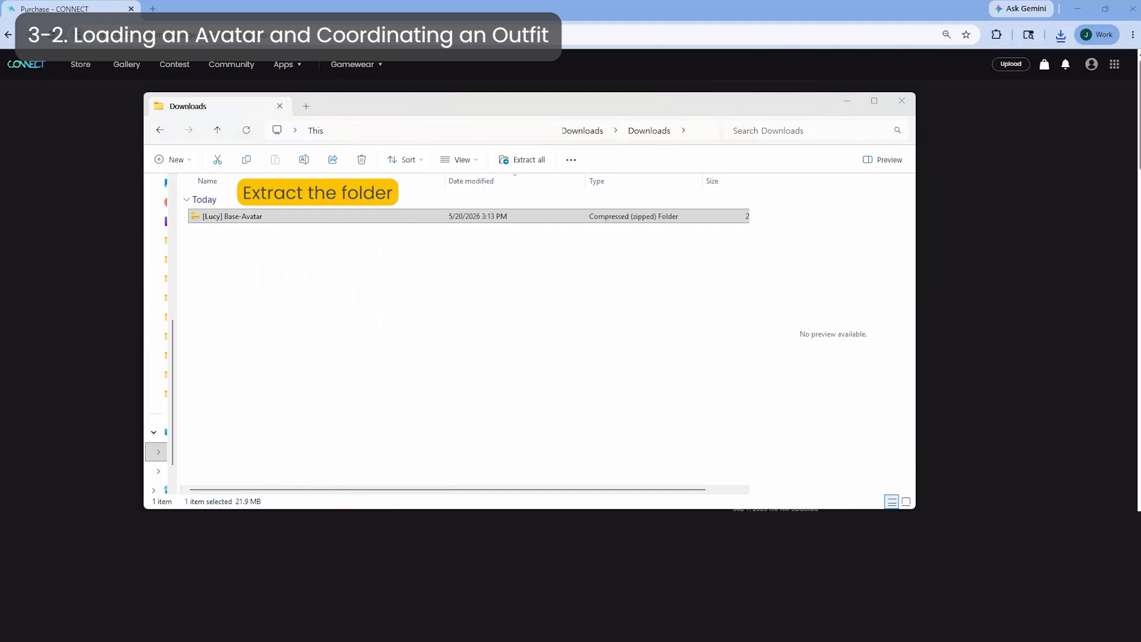
{"action": "left_click", "coordinate": [760, 459]}
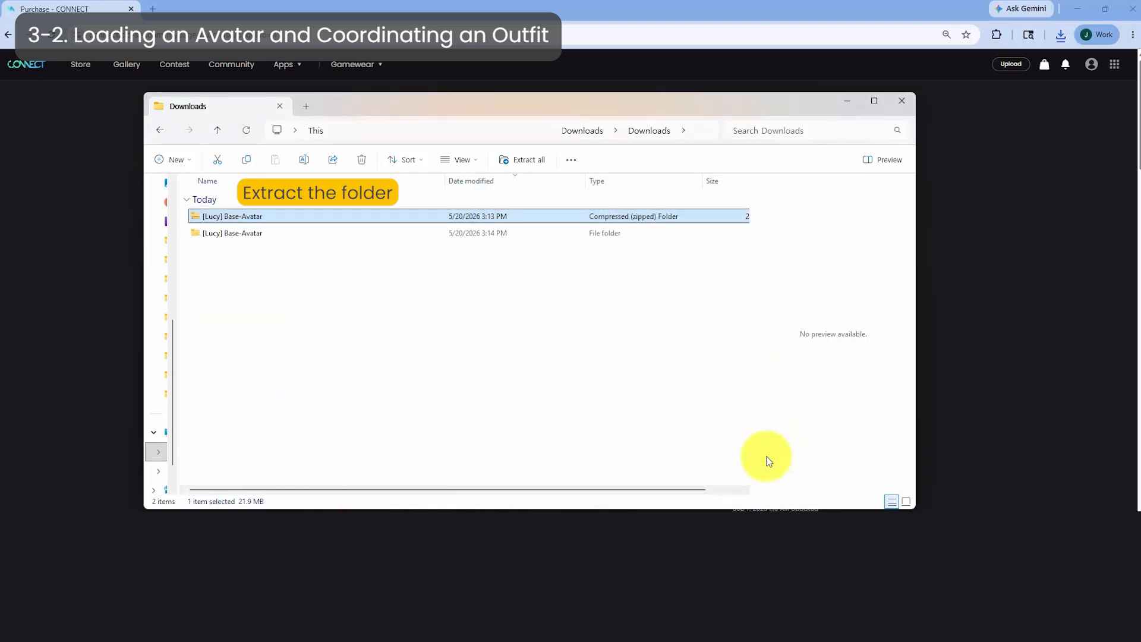
- Extract the LUCY_ATTACHMENTS archive inside the unzipped [Lucy] Base-Avatar folder
{"action": "double_click", "coordinate": [244, 235]}
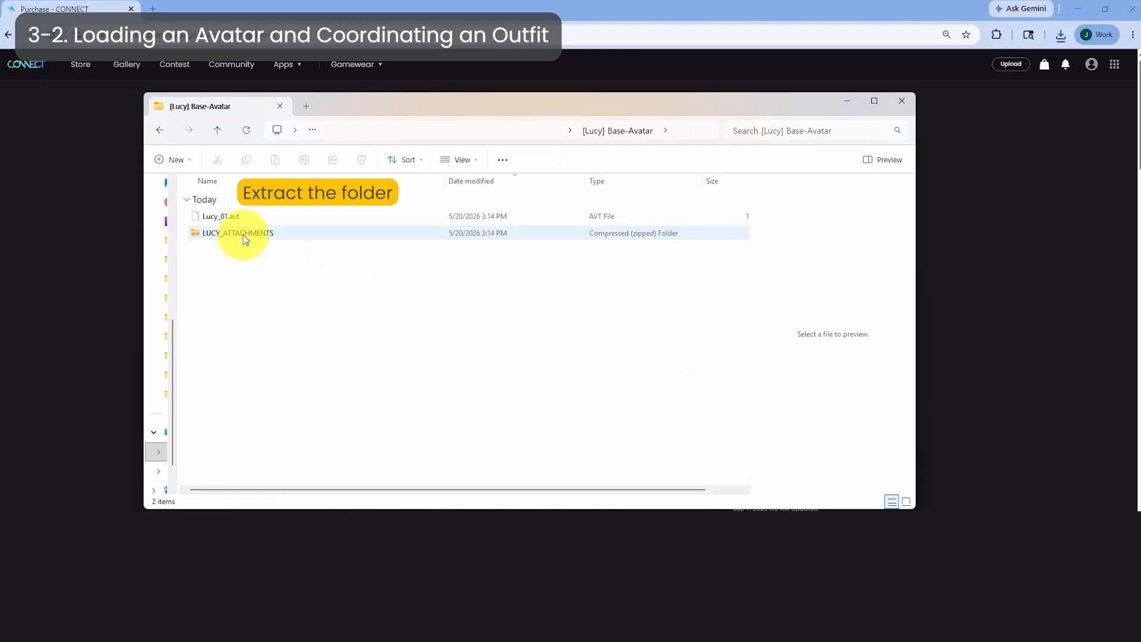
{"action": "right_click", "coordinate": [244, 236]}
{"action": "left_click", "coordinate": [302, 398]}
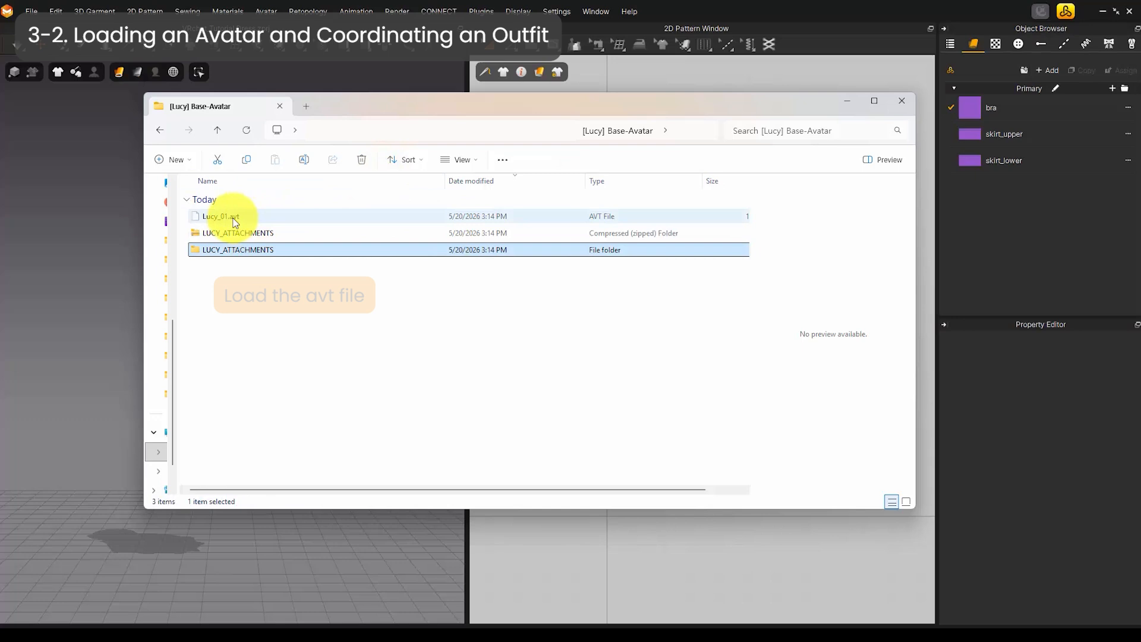
- Load Lucy_01.avt from the extracted folder into Marvelous Designer's 3D scene and close the CONNECT library
{"action": "left_click", "coordinate": [237, 217]}
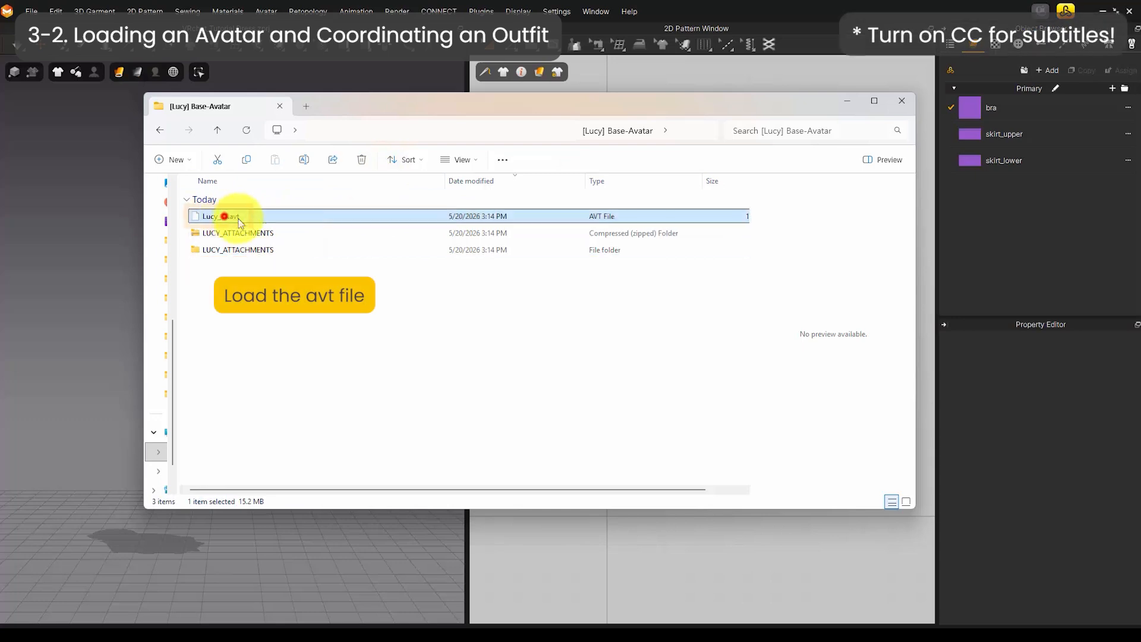
{"action": "left_click_drag", "start_coordinate": [237, 219], "coordinate": [107, 345]}
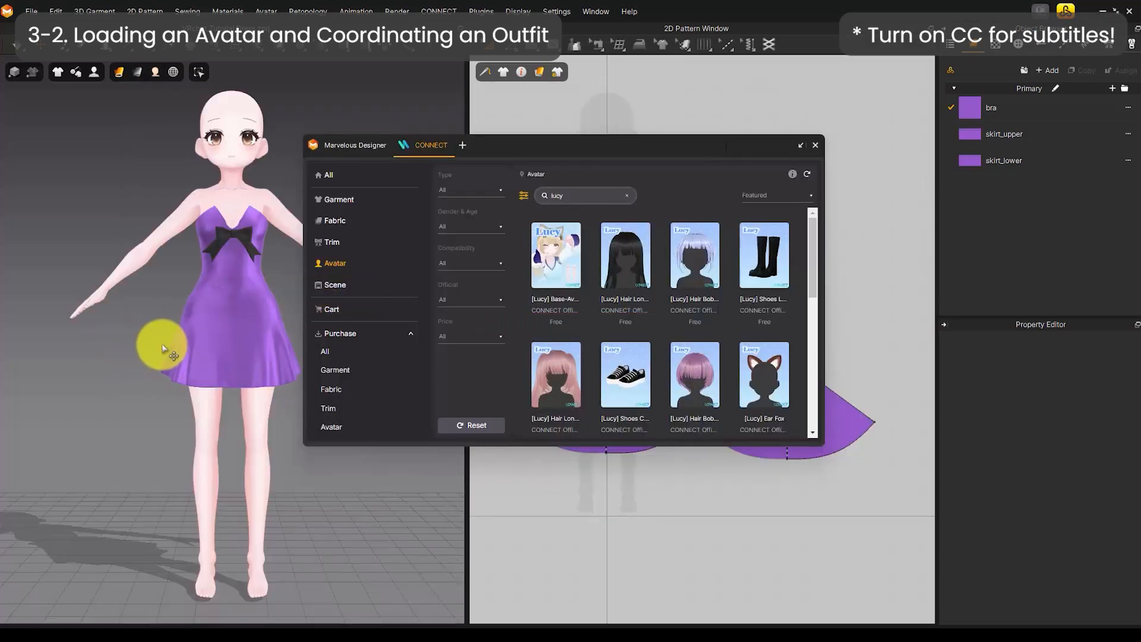
{"action": "left_click", "coordinate": [816, 146]}
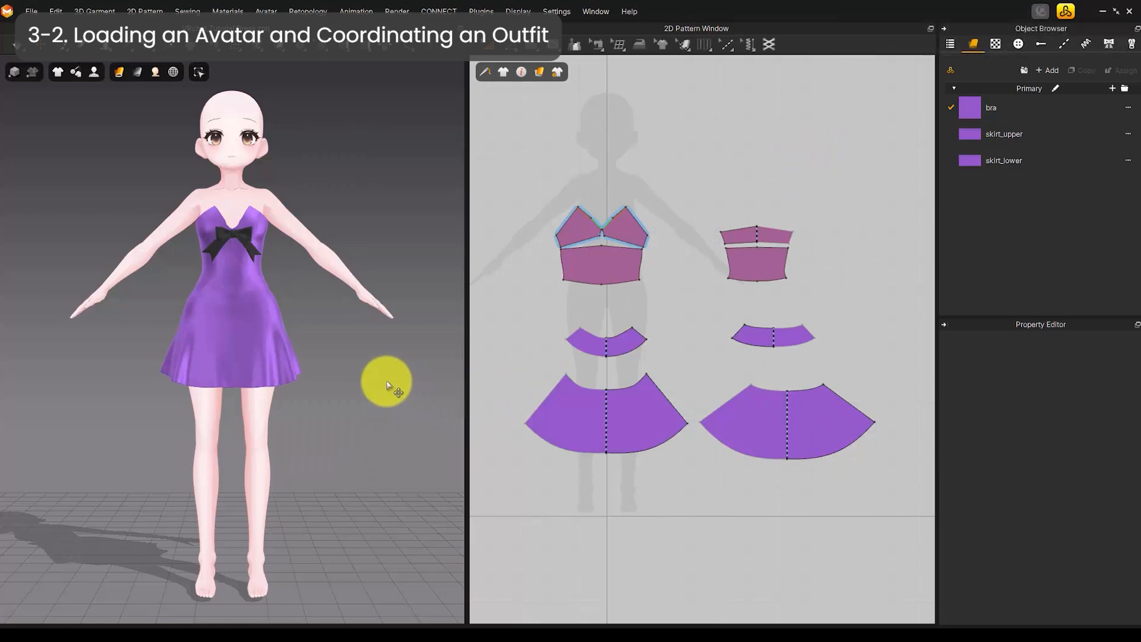
- Run the simulation to drape the purple dress on the Lucy avatar, and stop it
{"action": "mouse_move", "coordinate": [336, 390]}
{"action": "right_mouse_down"}
{"action": "mouse_move", "coordinate": [394, 401]}
{"action": "mouse_move", "coordinate": [334, 373]}
{"action": "right_mouse_up"}
{"action": "scroll", "coordinate": [333, 373], "scroll_direction": "up", "scroll_amount": 3}
{"action": "left_click", "coordinate": [20, 50]}
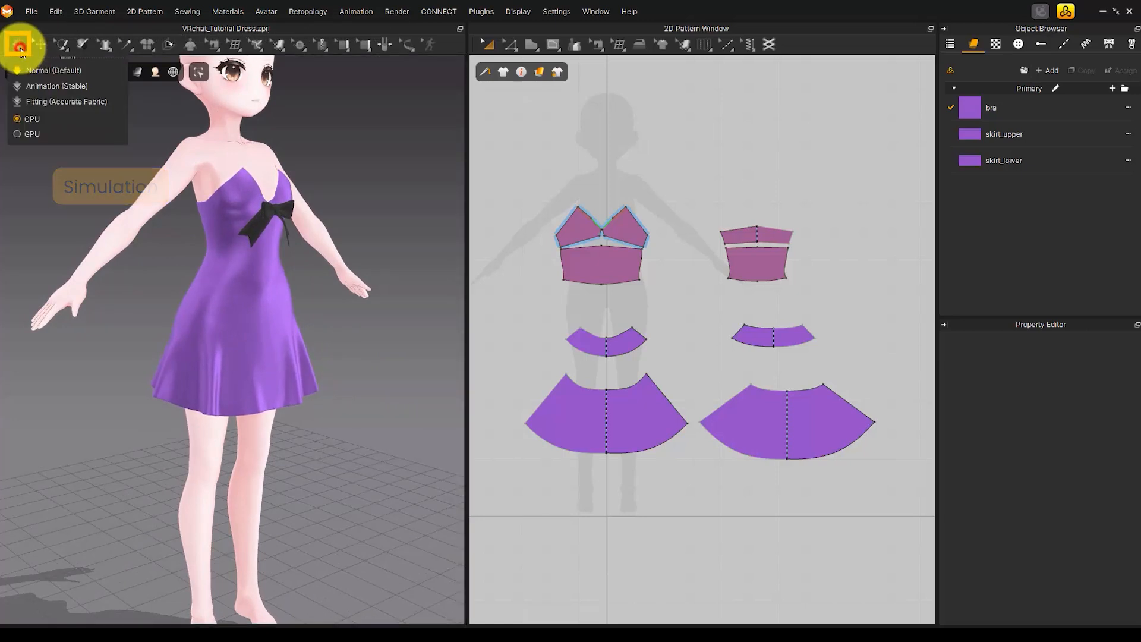
{"action": "left_click", "coordinate": [19, 45]}
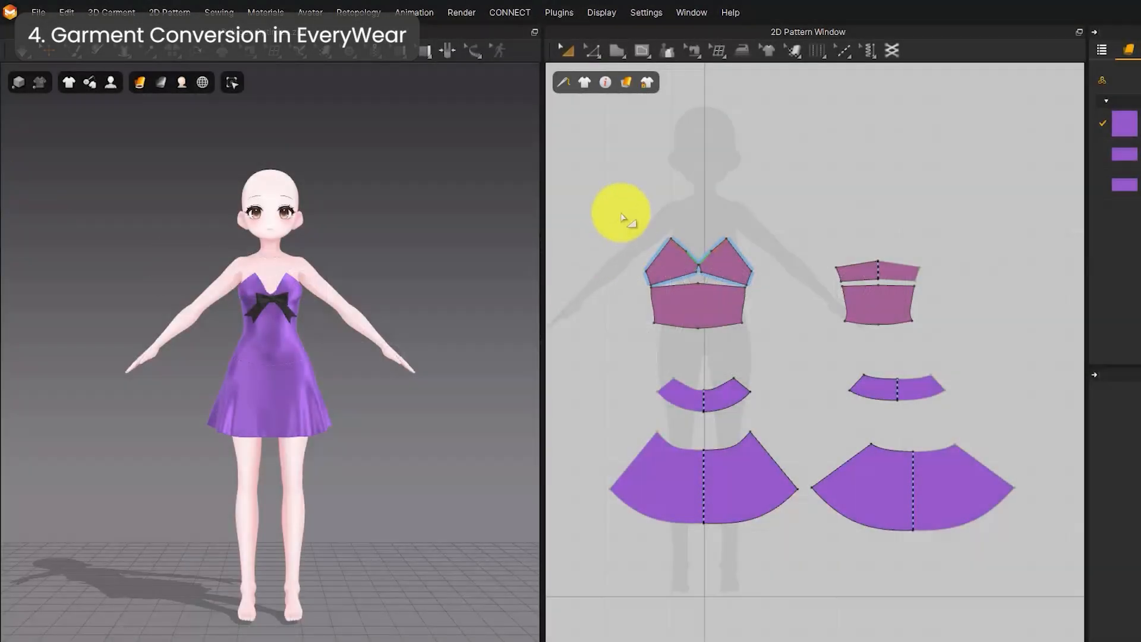
- Open the EveryWear (Beta) tool and show the mesh wireframe on the dress in the 3D view
{"action": "left_click", "coordinate": [522, 15]}
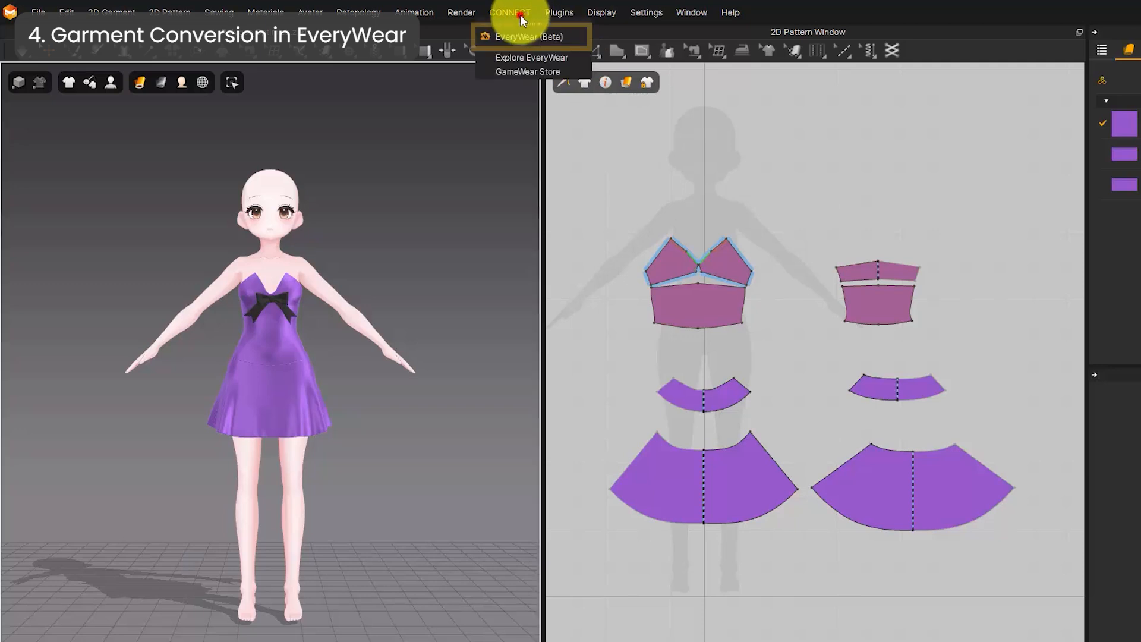
{"action": "left_click", "coordinate": [526, 36]}
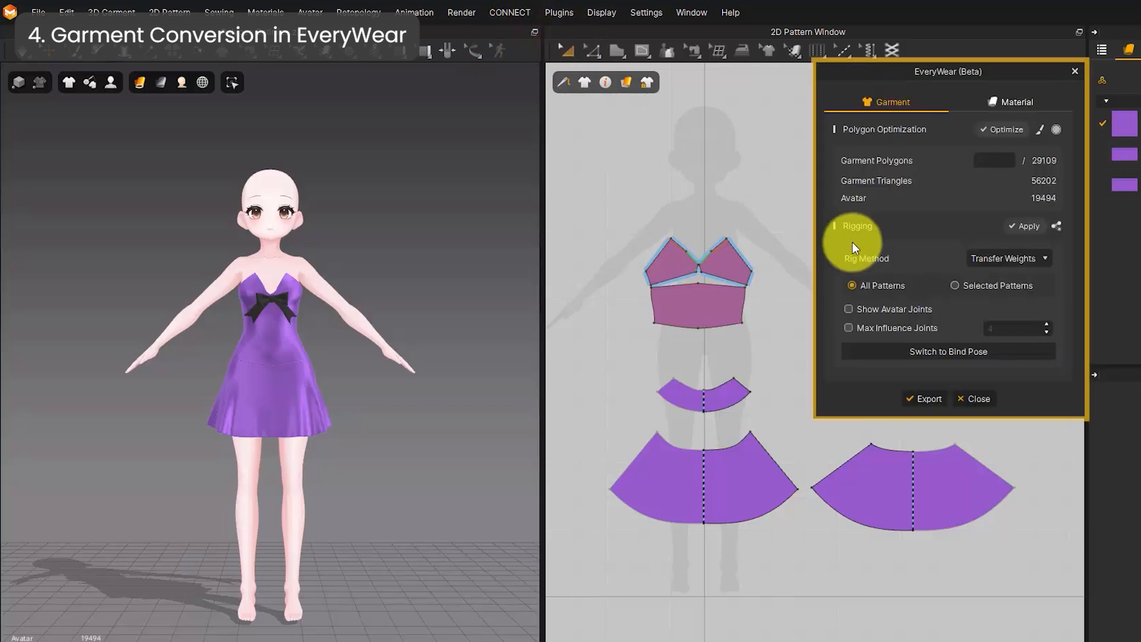
{"action": "scroll", "coordinate": [340, 420], "scroll_direction": "up", "scroll_amount": 6}
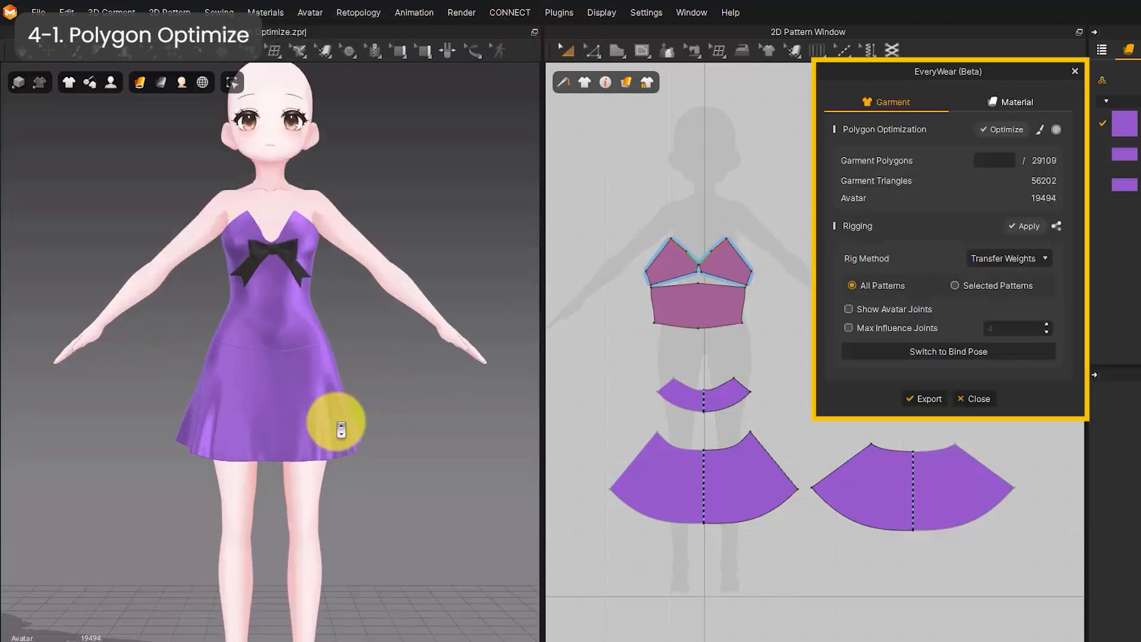
{"action": "mouse_move", "coordinate": [160, 89]}
{"action": "left_click", "coordinate": [201, 279]}
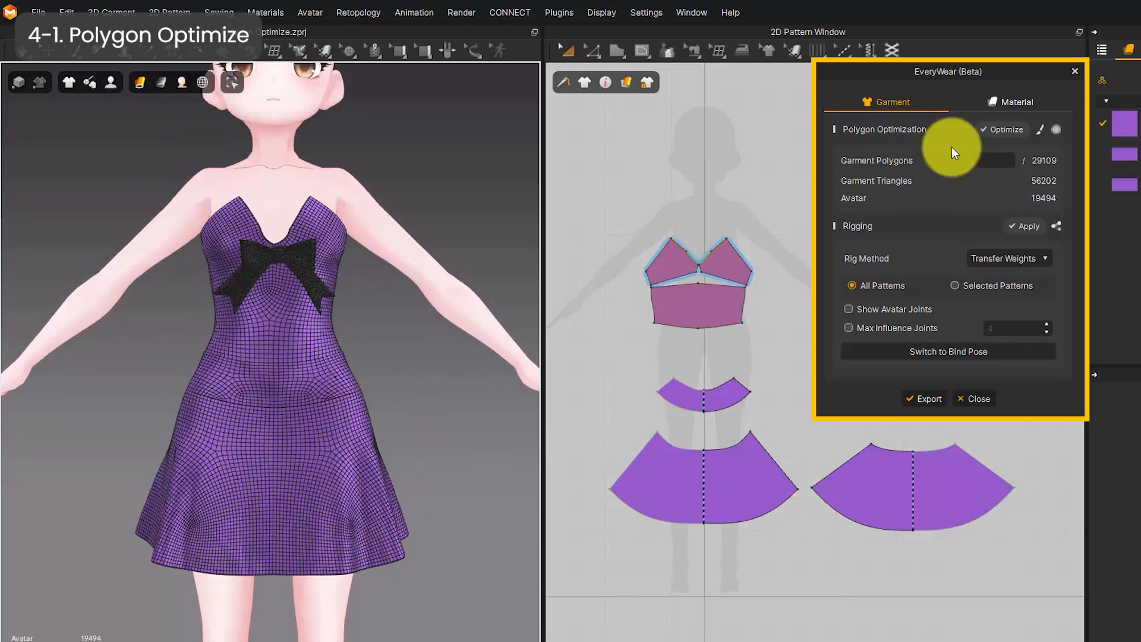
- Set the target garment polygon count to 10000, optimize the dress mesh, and inspect it up close
{"action": "left_click", "coordinate": [997, 162]}
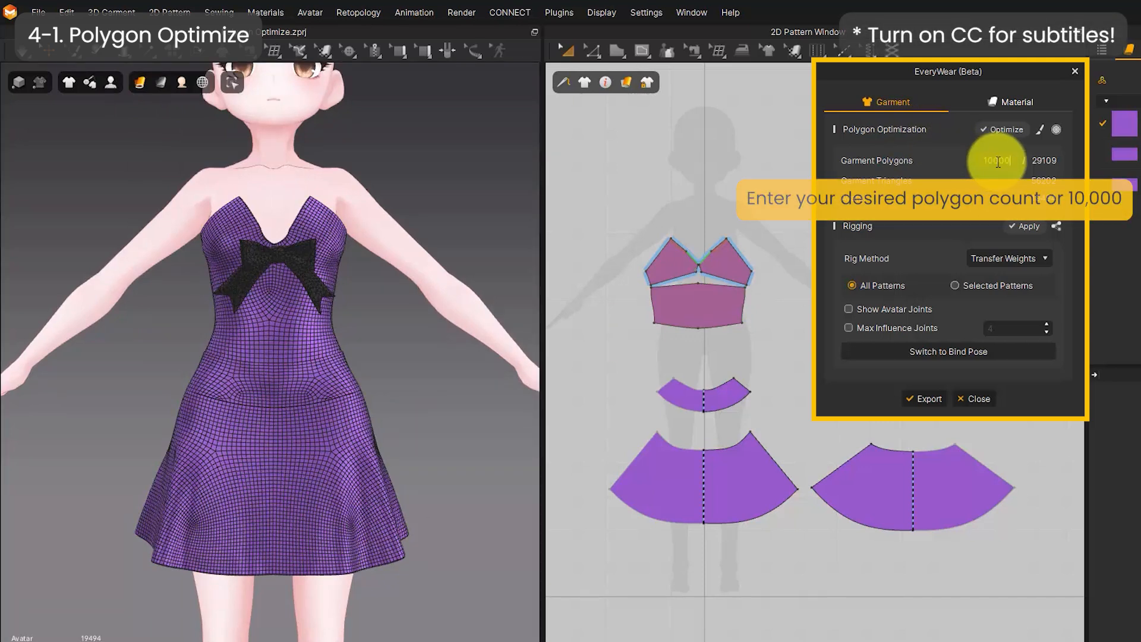
{"action": "left_click", "coordinate": [1001, 130]}
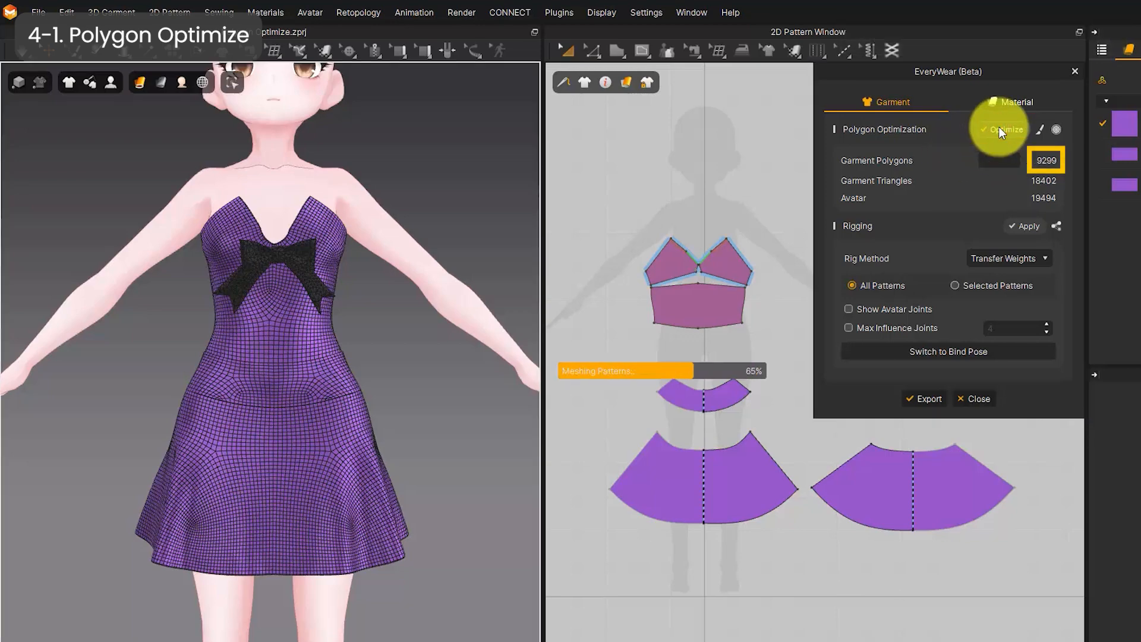
{"action": "scroll", "coordinate": [278, 405], "scroll_direction": "up", "scroll_amount": 4}
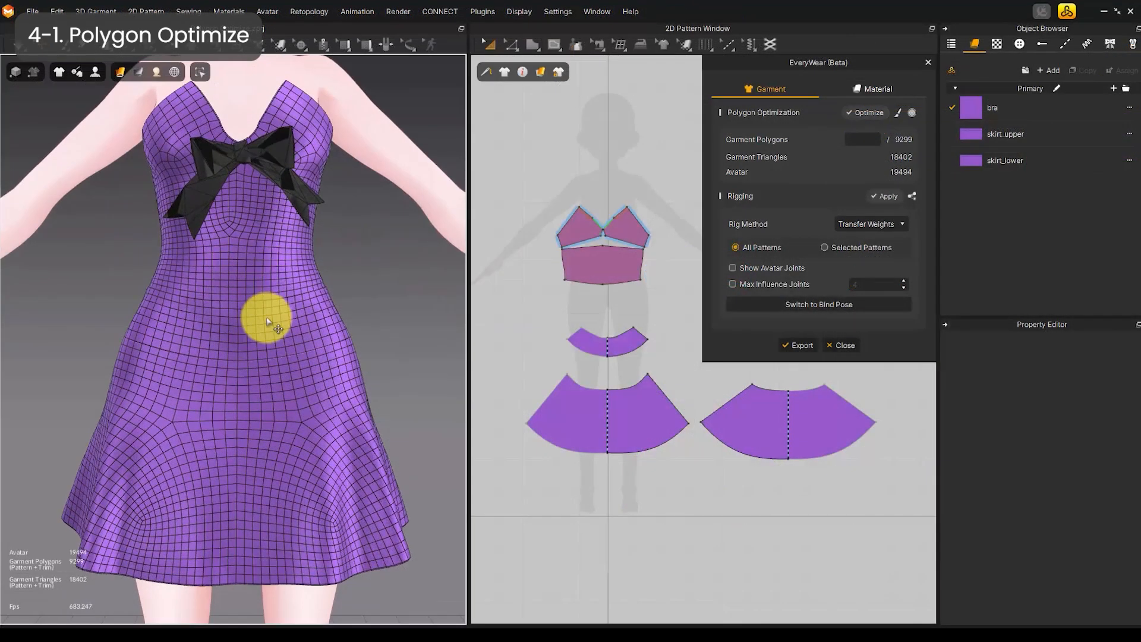
- Select the ribbon trim on the bodice and set its Polygon Optimization count to 2000
{"action": "scroll", "coordinate": [266, 322], "scroll_direction": "up", "scroll_amount": 5}
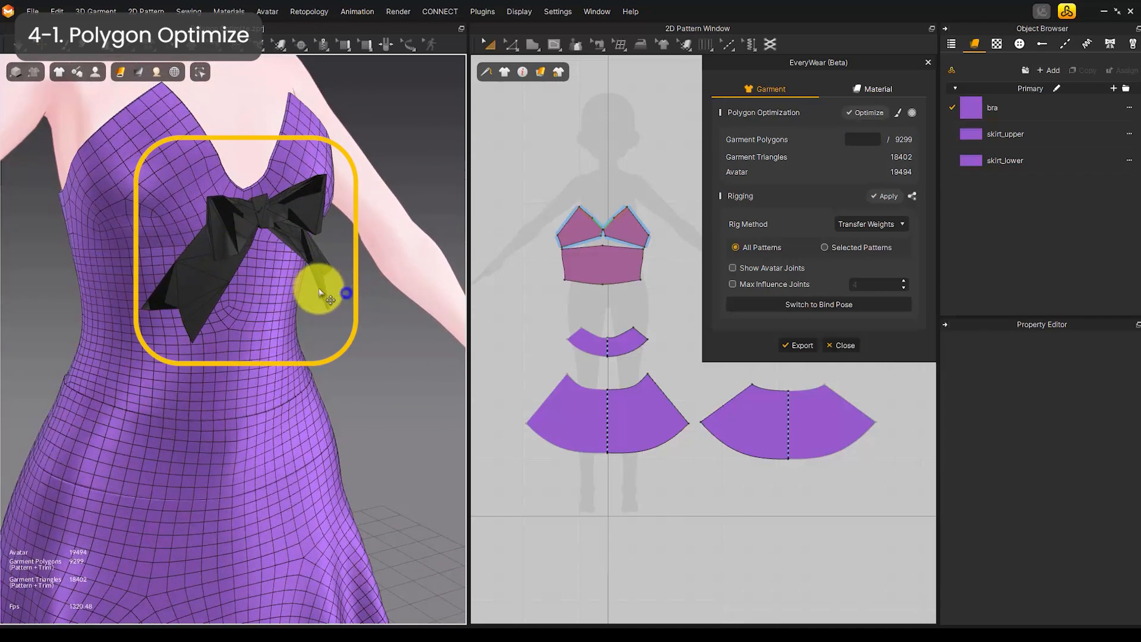
{"action": "left_click", "coordinate": [295, 276]}
{"action": "scroll", "coordinate": [317, 295], "scroll_direction": "down", "scroll_amount": 4}
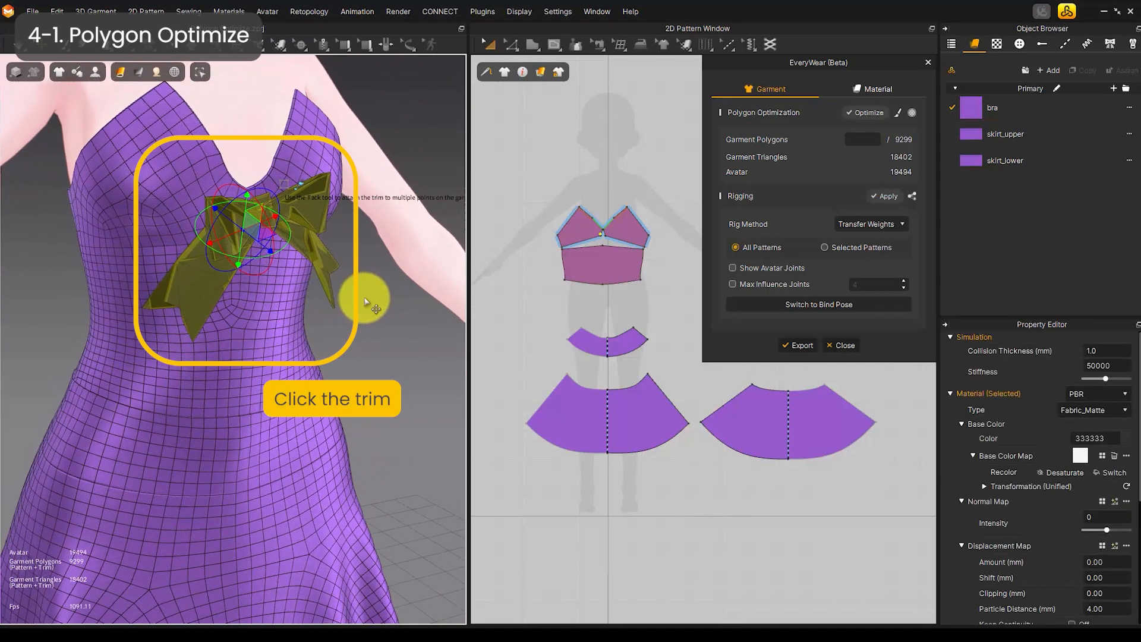
{"action": "left_click", "coordinate": [1110, 45]}
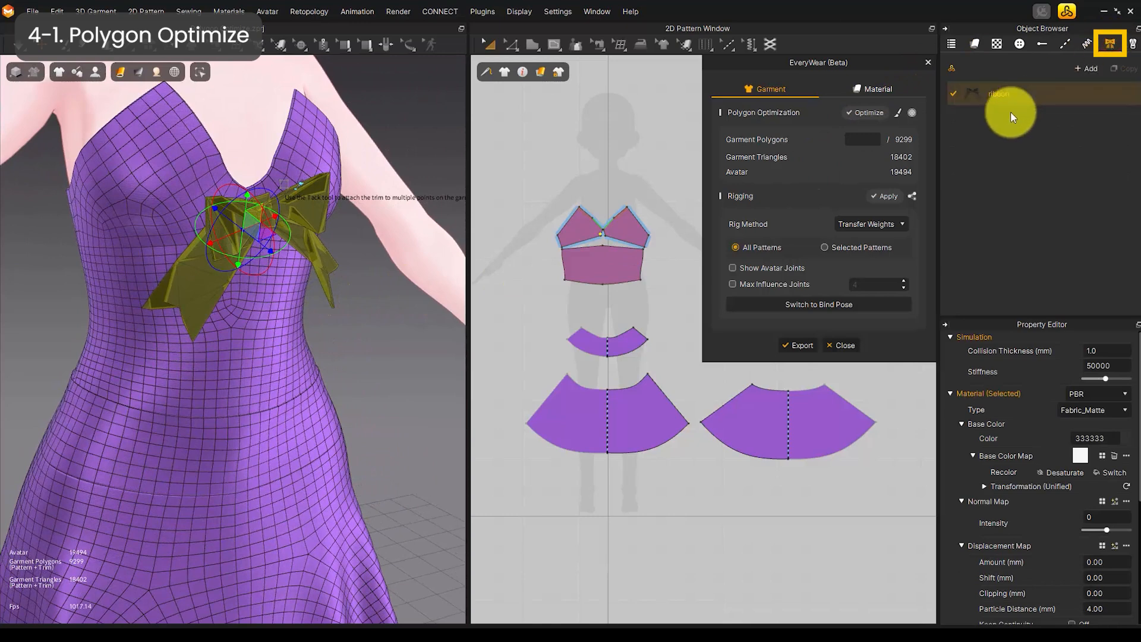
{"action": "left_click", "coordinate": [1013, 95]}
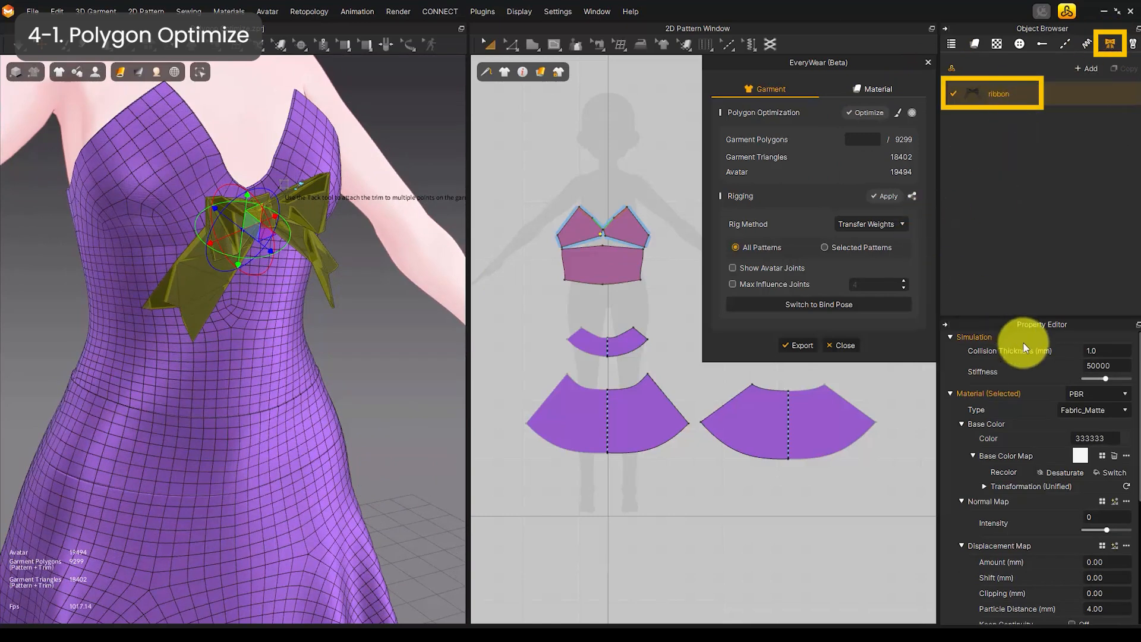
{"action": "scroll", "coordinate": [1045, 457], "scroll_direction": "down", "scroll_amount": 3}
{"action": "scroll", "coordinate": [1071, 451], "scroll_direction": "down", "scroll_amount": 3}
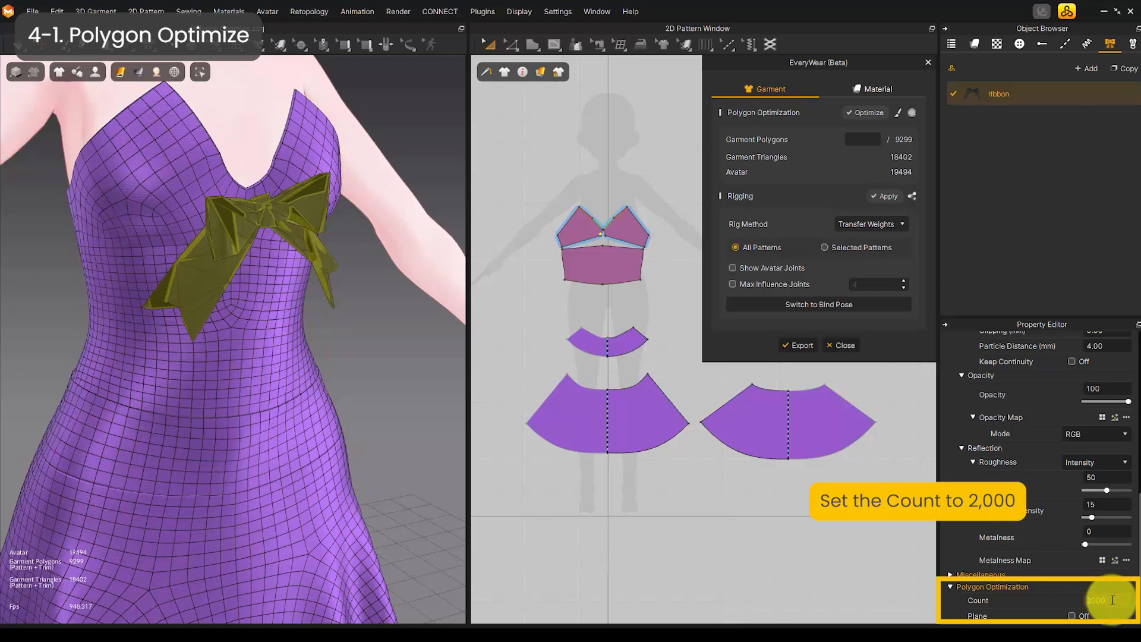
{"action": "key", "text": "Return"}
{"action": "right_click_drag", "start_coordinate": [333, 329], "coordinate": [287, 330]}
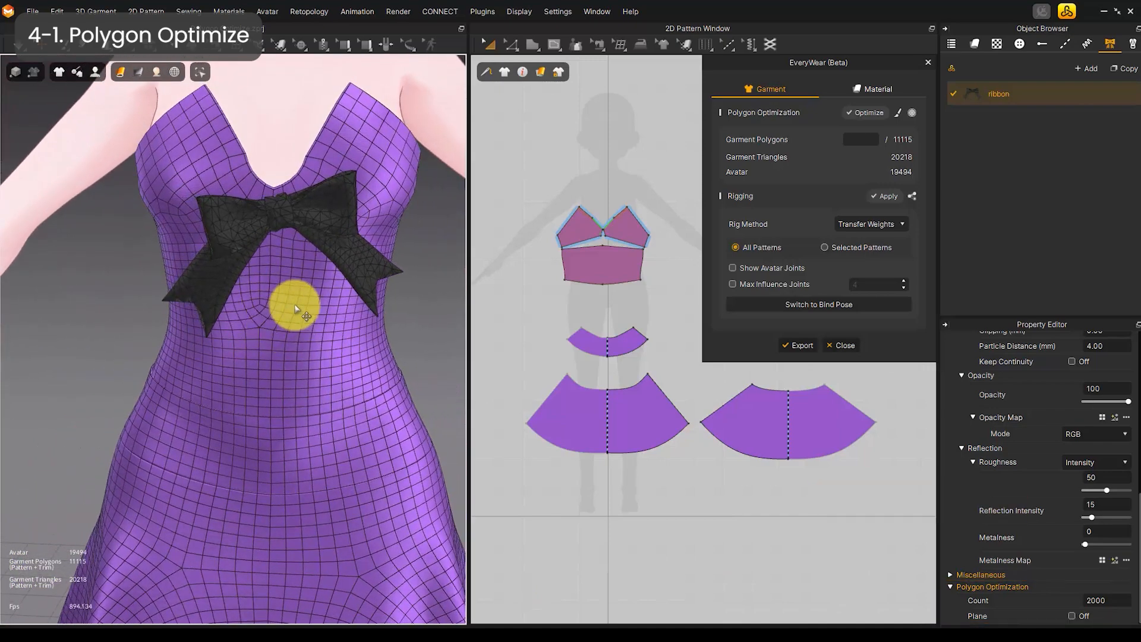
- Rotate the ribbon trim on the bodice so the bow sits straight against the chest, and deselect it
{"action": "left_click", "coordinate": [322, 220]}
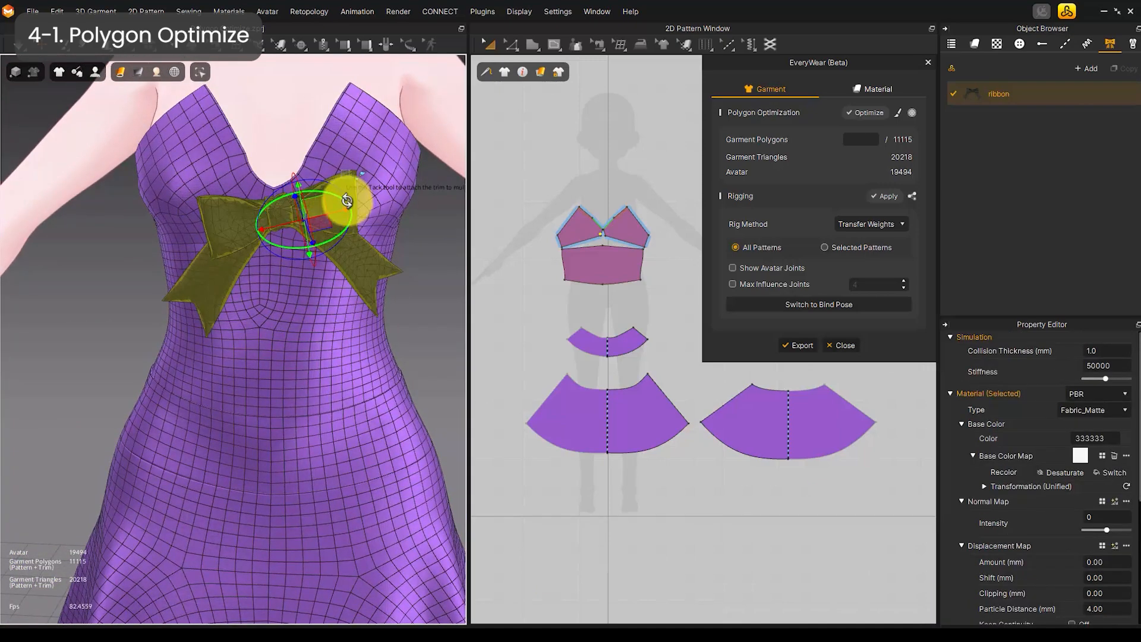
{"action": "left_click_drag", "start_coordinate": [336, 191], "coordinate": [345, 199]}
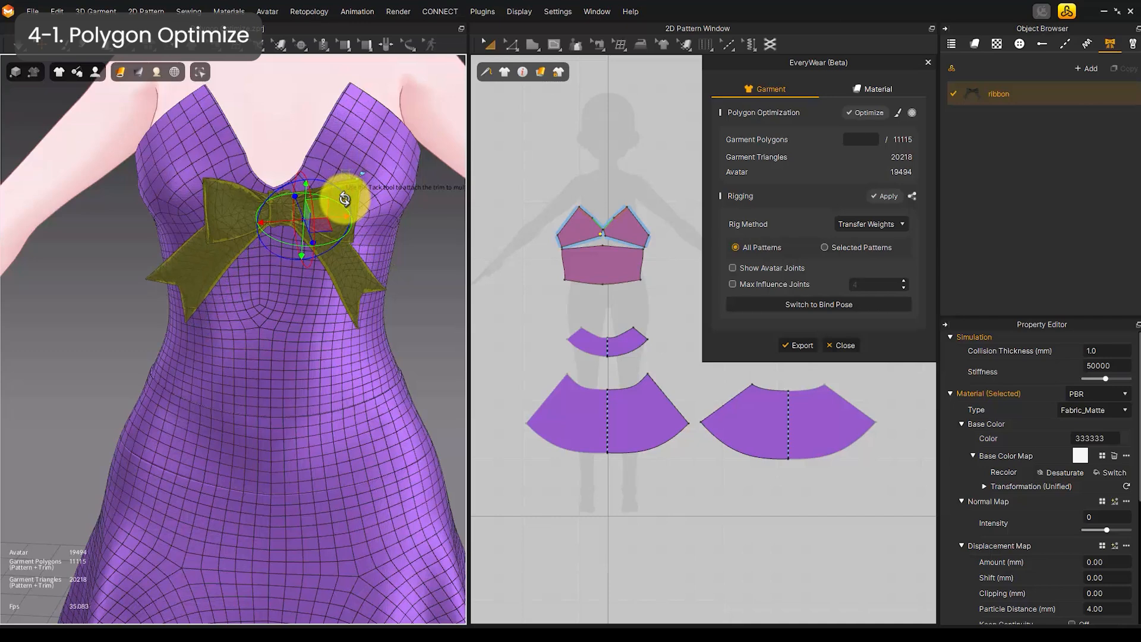
{"action": "key", "text": "2"}
{"action": "left_click", "coordinate": [334, 379]}
{"action": "scroll", "coordinate": [271, 304], "scroll_direction": "up", "scroll_amount": 5}
{"action": "middle_click_drag", "start_coordinate": [270, 304], "coordinate": [270, 313]}
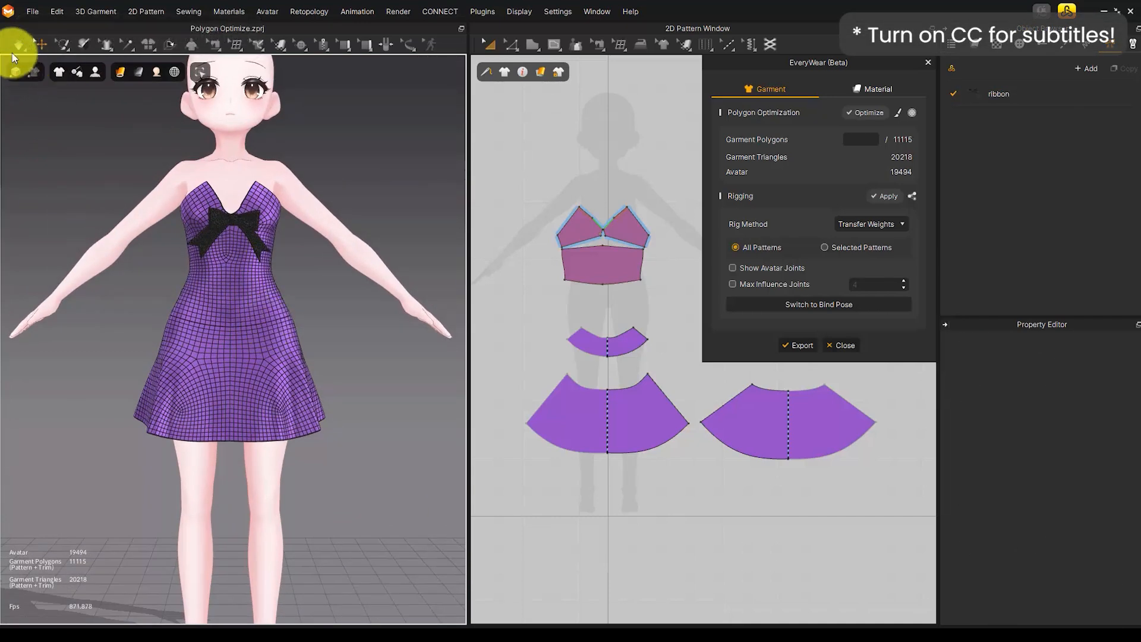
- Run the simulation once more on the optimized dress, stop it, and return the garment display to its textured surface without the mesh
{"action": "left_click", "coordinate": [18, 43]}
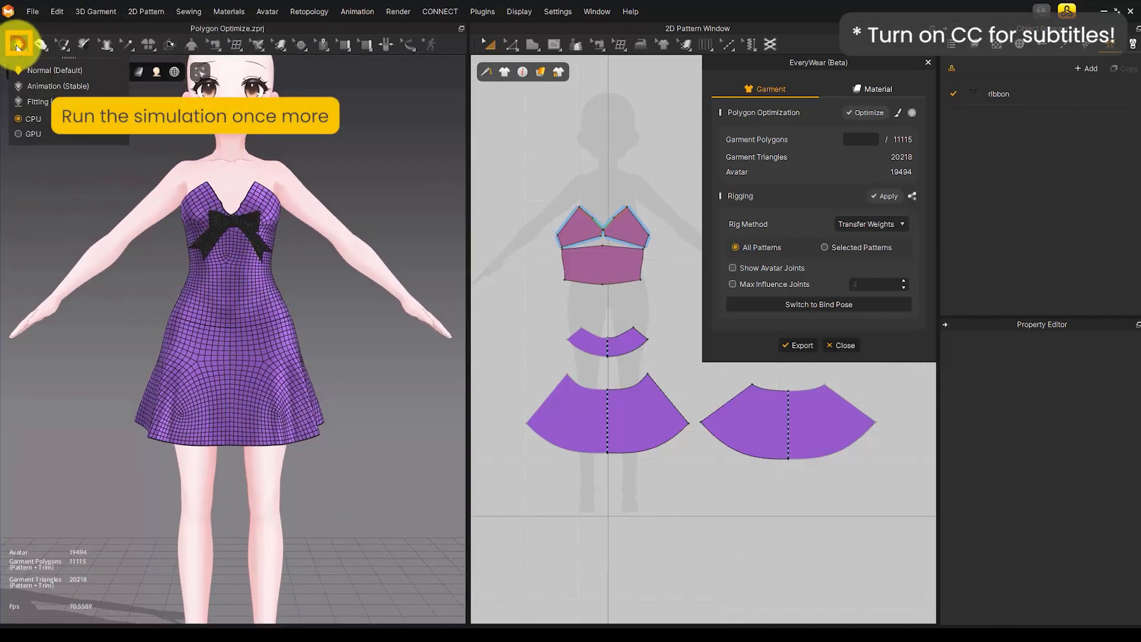
{"action": "left_click", "coordinate": [388, 382]}
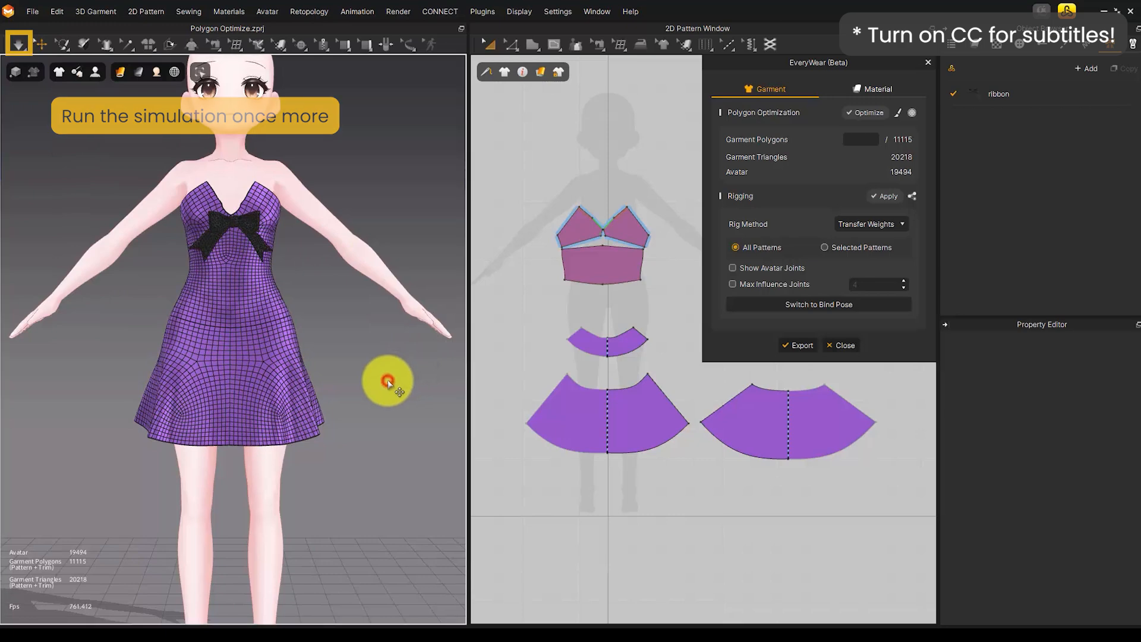
{"action": "left_click", "coordinate": [120, 72]}
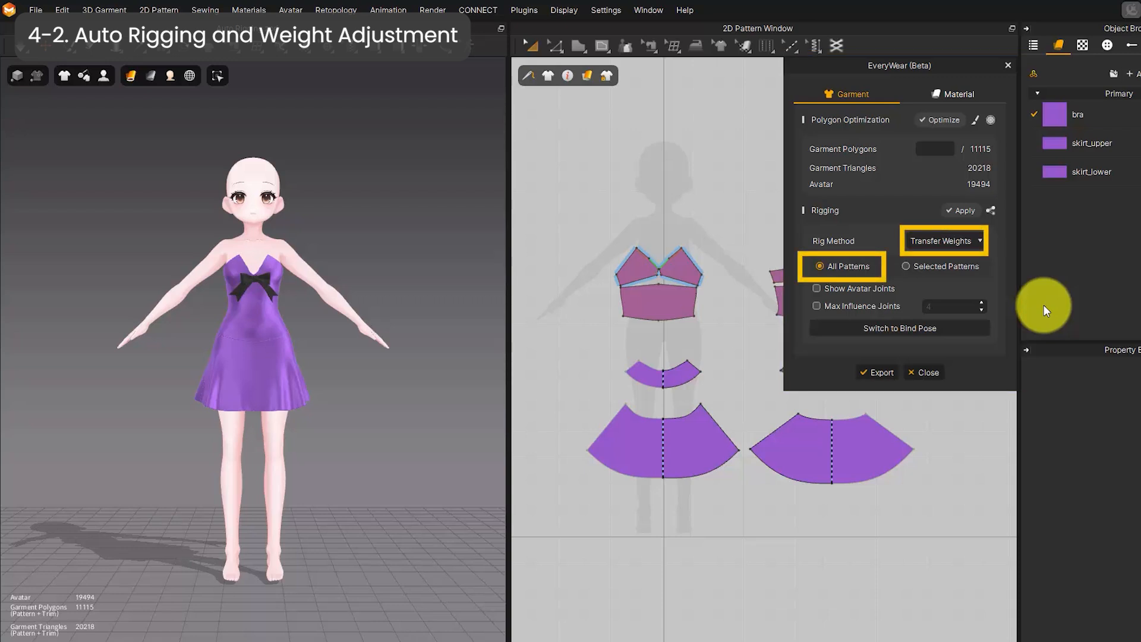
- Rig all patterns of the dress to the avatar with the Transfer Weights method and acknowledge the completion notice
{"action": "left_click", "coordinate": [966, 211]}
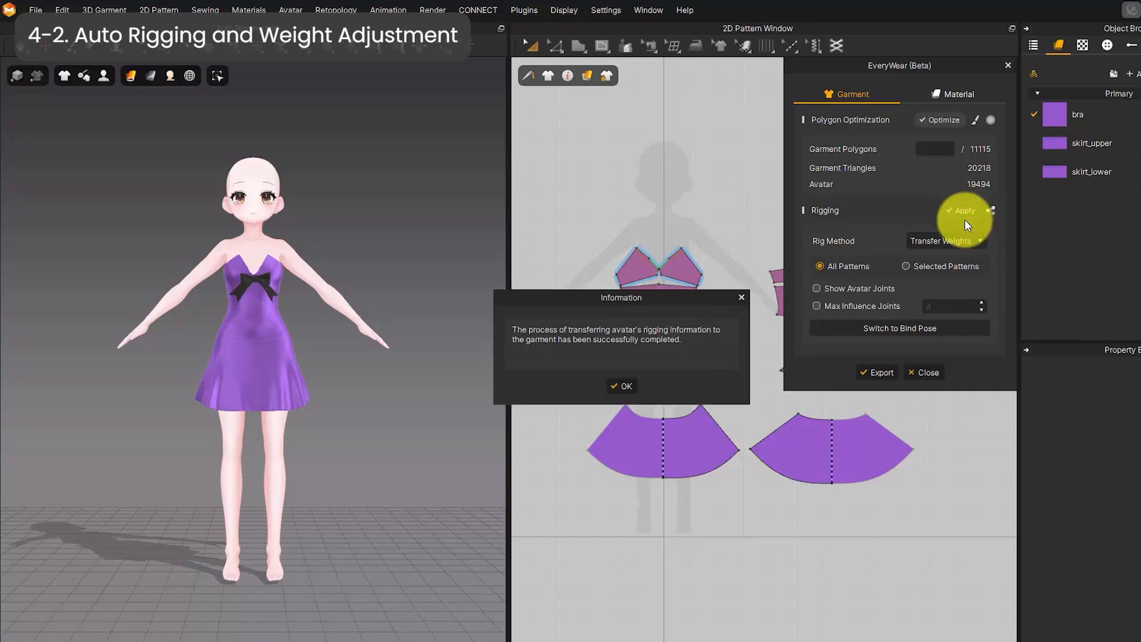
{"action": "left_click", "coordinate": [615, 386]}
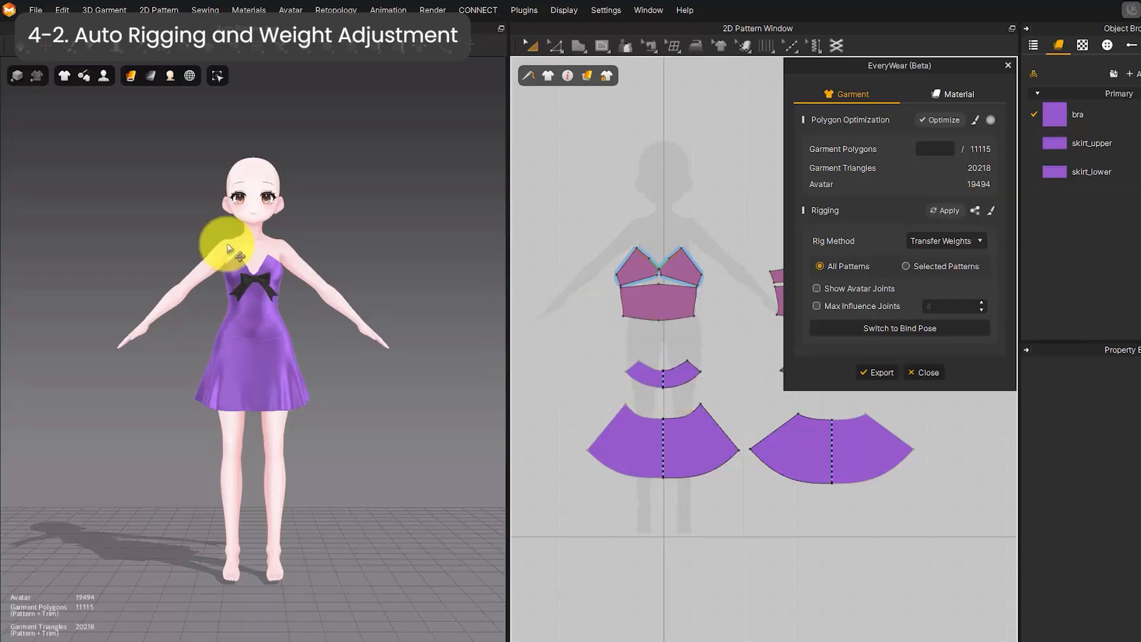
{"action": "scroll", "coordinate": [344, 410], "scroll_direction": "up", "scroll_amount": 5}
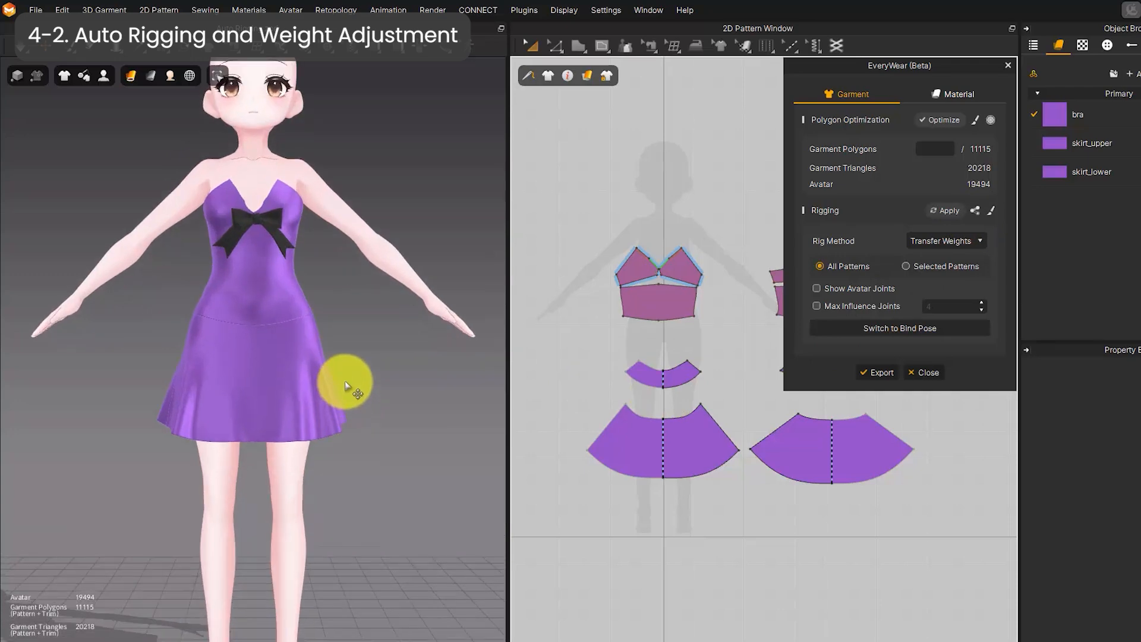
{"action": "scroll", "coordinate": [346, 386], "scroll_direction": "up", "scroll_amount": 4}
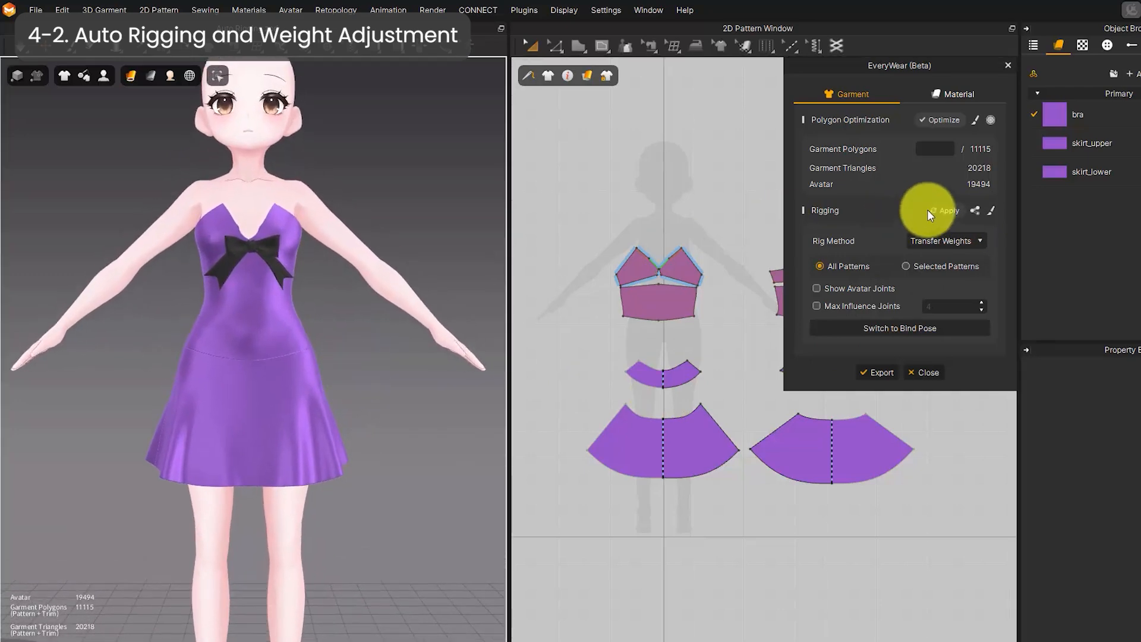
- Open the rigging brush and display the weight map of the upper spine joint on the dress
{"action": "left_click", "coordinate": [995, 212]}
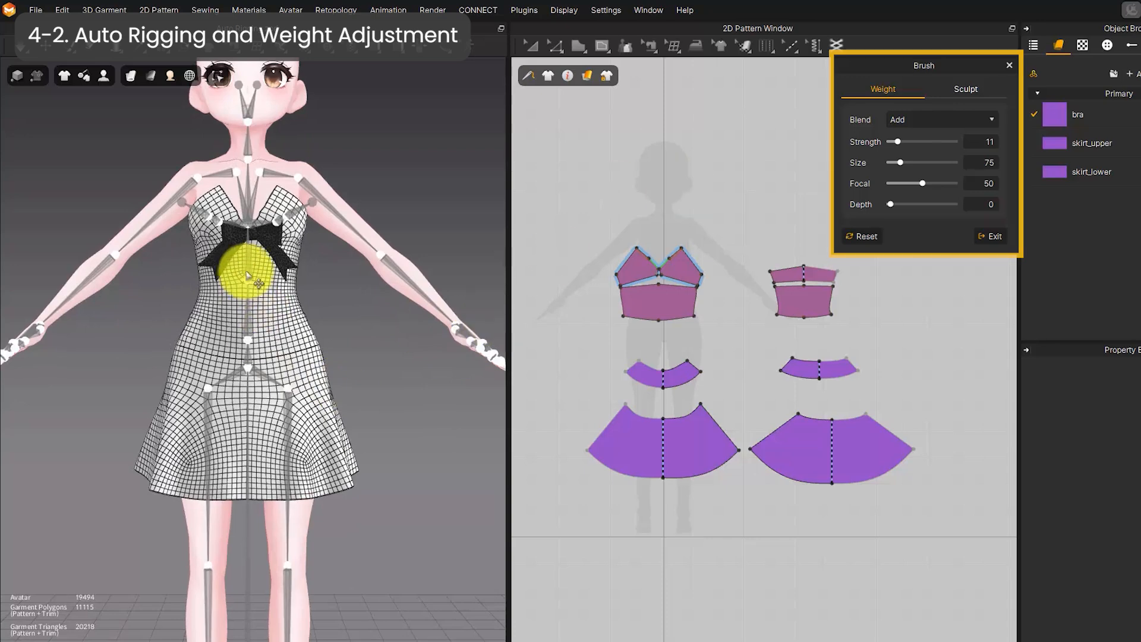
{"action": "left_click", "coordinate": [249, 303]}
{"action": "right_click_drag", "start_coordinate": [249, 303], "coordinate": [273, 334]}
{"action": "scroll", "coordinate": [277, 338], "scroll_direction": "up", "scroll_amount": 3}
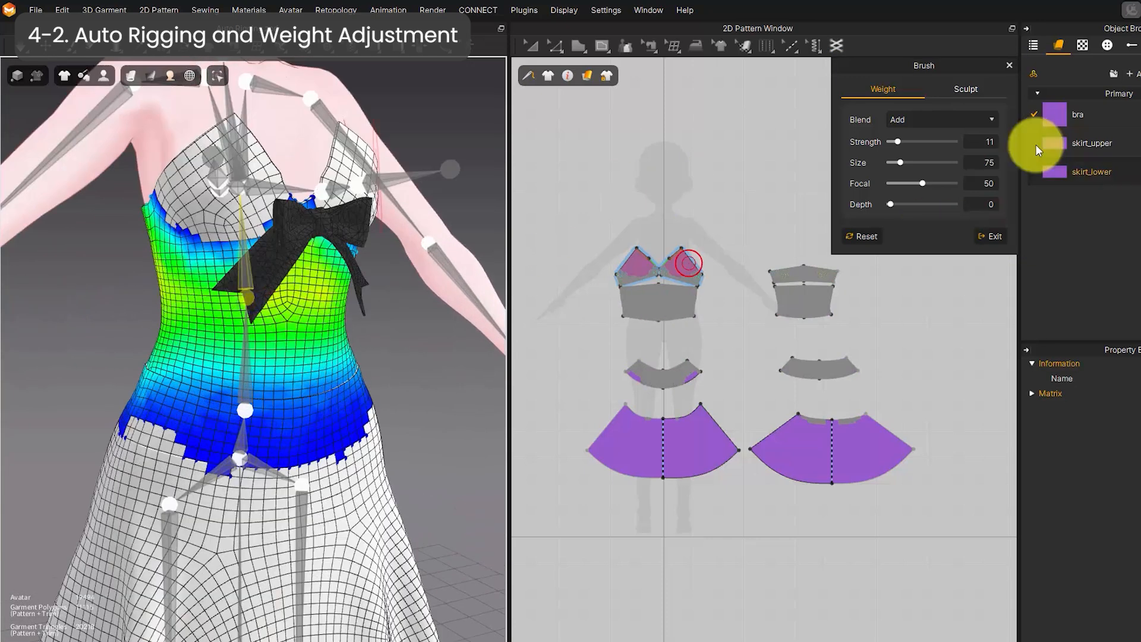
- Set the weight brush to Smooth (Multiple Joints) with size 83 and smooth the spine weights around the waist and hips
{"action": "left_click", "coordinate": [950, 118]}
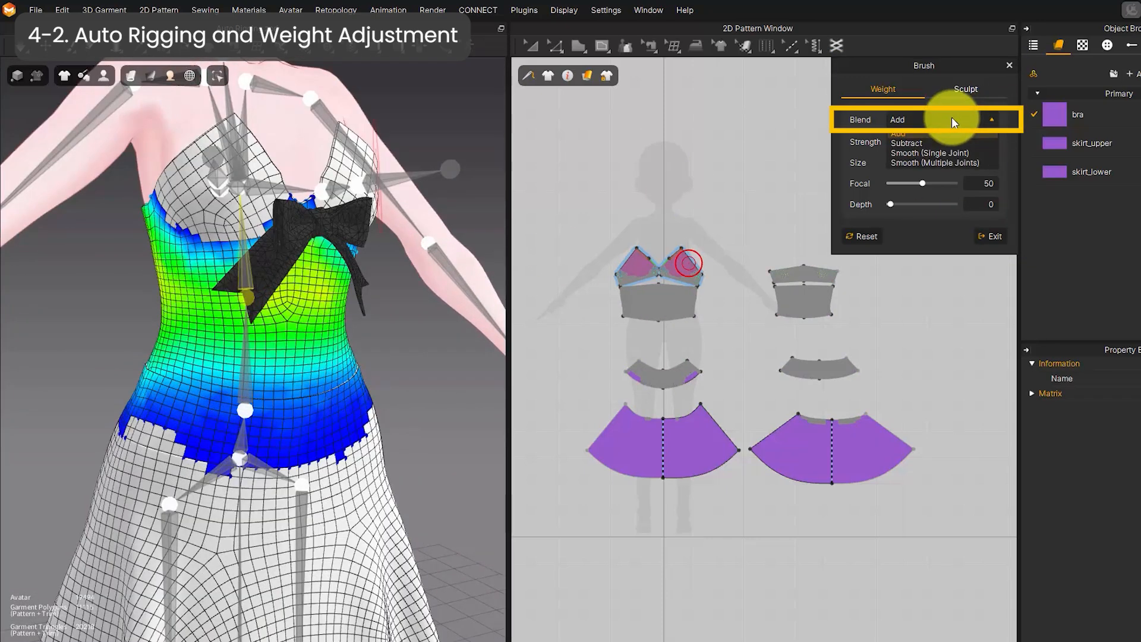
{"action": "left_click", "coordinate": [918, 163]}
{"action": "left_click_drag", "start_coordinate": [900, 162], "coordinate": [901, 162]}
{"action": "left_click_drag", "start_coordinate": [164, 435], "coordinate": [158, 444]}
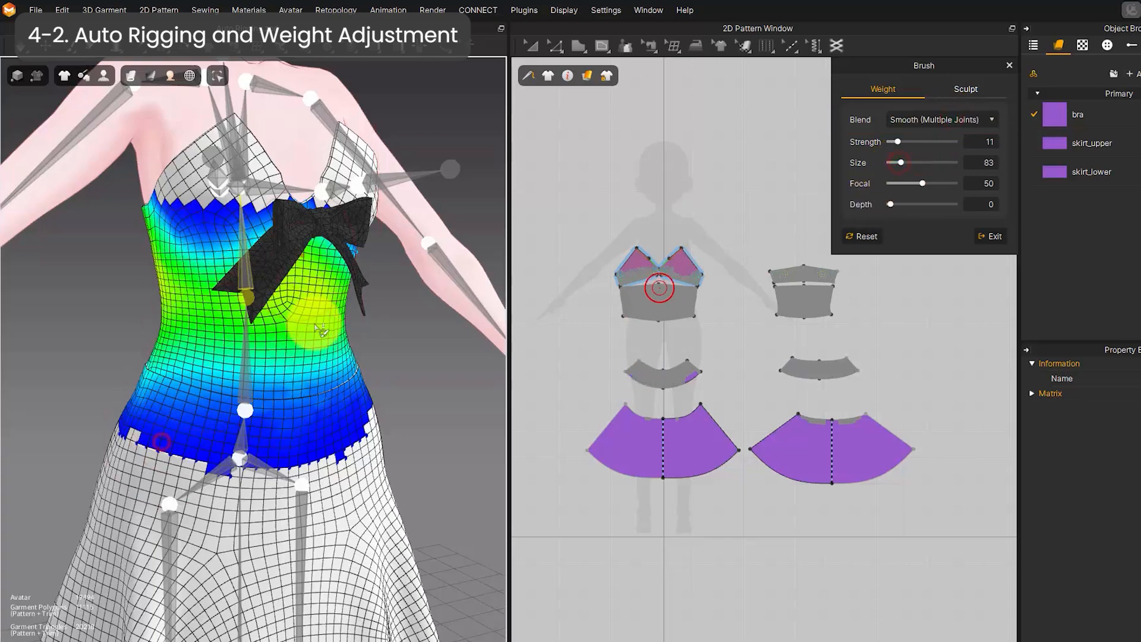
{"action": "right_click_drag", "start_coordinate": [366, 369], "coordinate": [234, 301]}
{"action": "left_click", "coordinate": [231, 293]}
{"action": "left_click", "coordinate": [218, 375]}
{"action": "right_click_drag", "start_coordinate": [89, 380], "coordinate": [214, 389]}
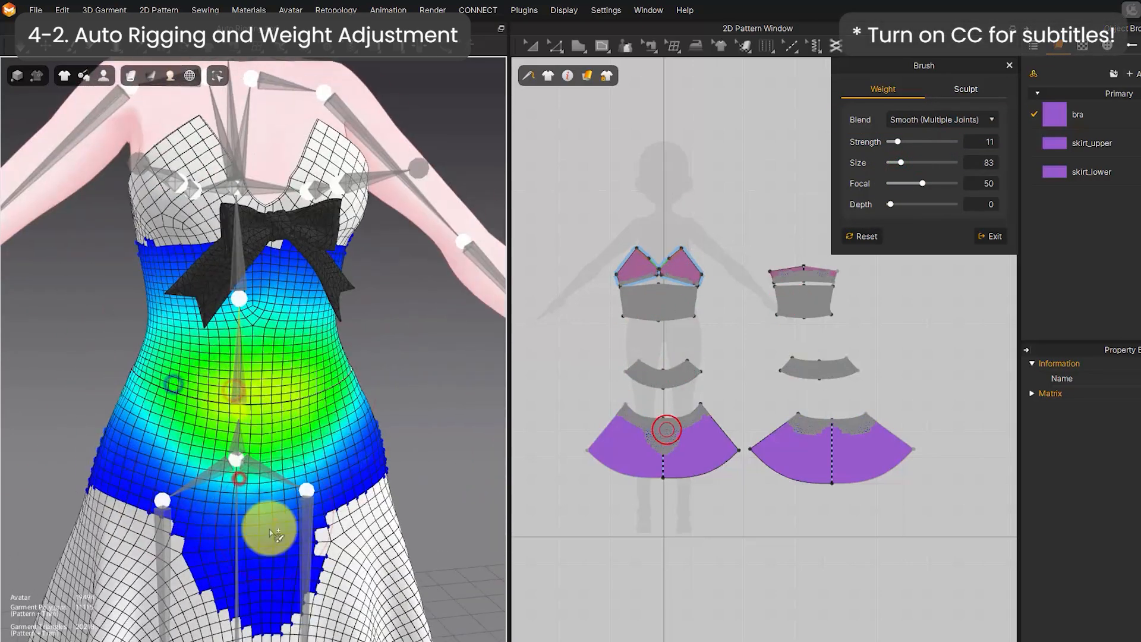
- Select the chest joint and smooth its weights on both sides of the bodice
{"action": "middle_click_drag", "start_coordinate": [238, 143], "coordinate": [245, 285]}
{"action": "left_click", "coordinate": [247, 302]}
{"action": "left_click_drag", "start_coordinate": [193, 312], "coordinate": [163, 333]}
{"action": "left_click_drag", "start_coordinate": [372, 341], "coordinate": [361, 310]}
{"action": "mouse_move", "coordinate": [185, 398]}
{"action": "right_mouse_down"}
{"action": "mouse_move", "coordinate": [430, 399]}
{"action": "mouse_move", "coordinate": [277, 397]}
{"action": "right_mouse_up"}
- Switch to the Sculpt brush in Grab mode and set its size to 5
{"action": "left_click", "coordinate": [960, 87]}
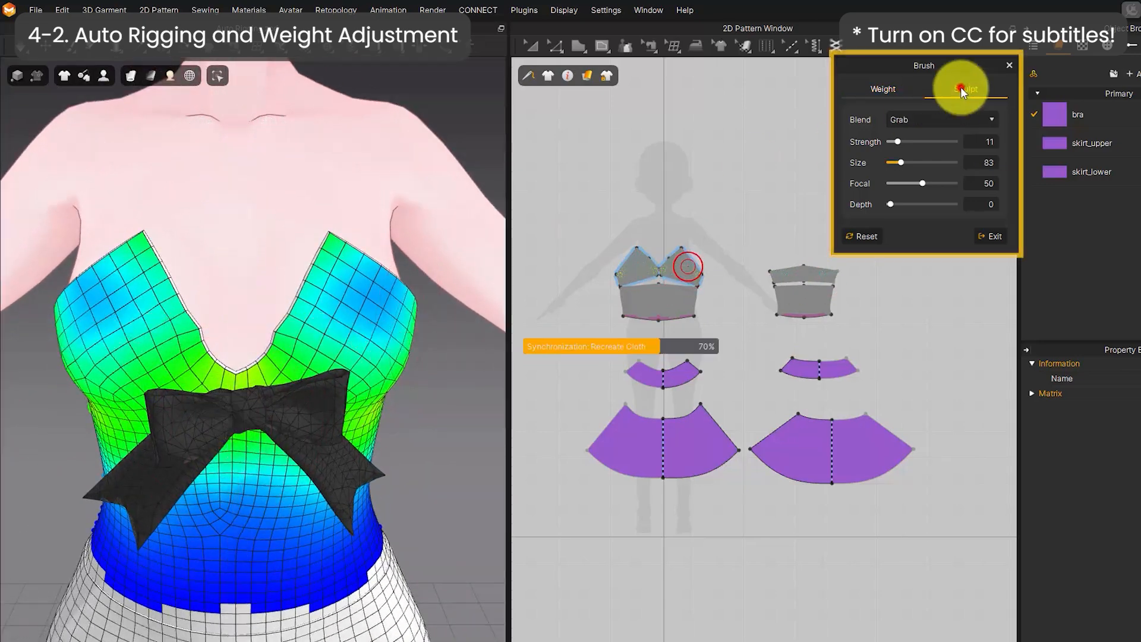
{"action": "left_click", "coordinate": [925, 120]}
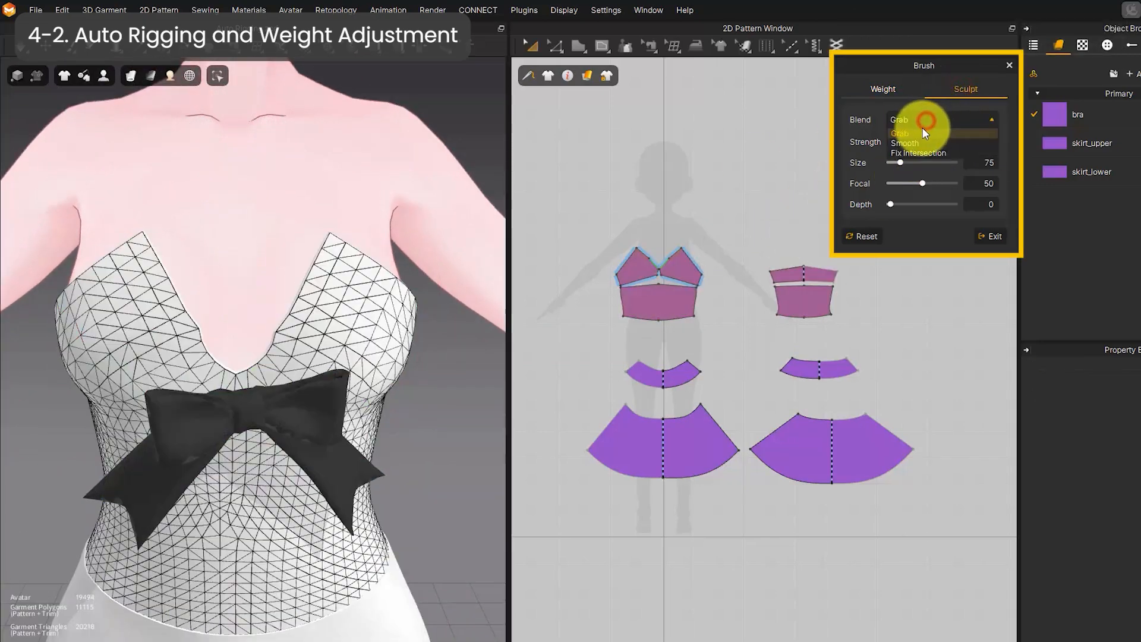
{"action": "left_click", "coordinate": [904, 134]}
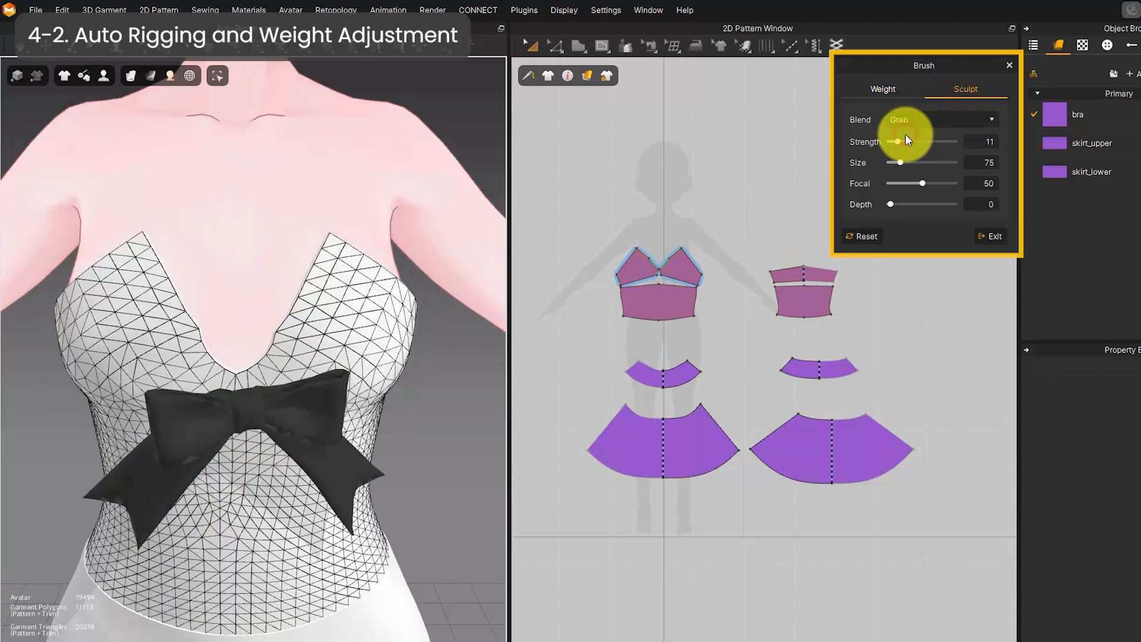
{"action": "left_click_drag", "start_coordinate": [899, 162], "coordinate": [890, 162]}
- Pull the mesh points along both sides of the bodice's V neckline to even out its edge, and exit the brush
{"action": "scroll", "coordinate": [182, 294], "scroll_direction": "up", "scroll_amount": 5}
{"action": "middle_click_drag", "start_coordinate": [205, 312], "coordinate": [260, 367]}
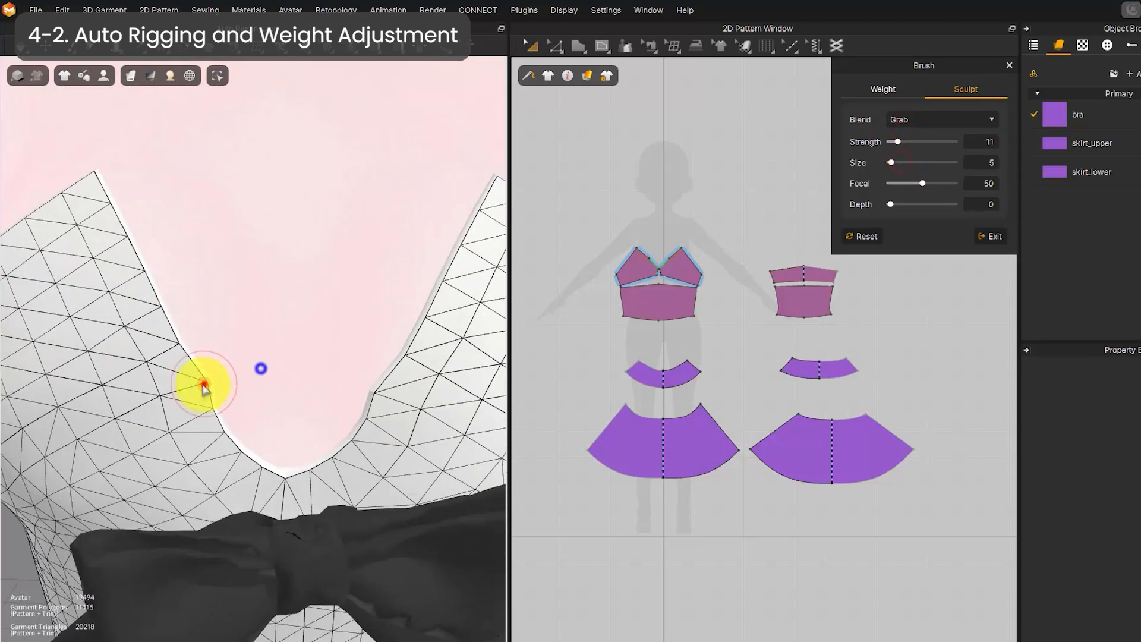
{"action": "left_click_drag", "start_coordinate": [205, 387], "coordinate": [204, 384]}
{"action": "left_click_drag", "start_coordinate": [374, 392], "coordinate": [377, 395]}
{"action": "left_click_drag", "start_coordinate": [366, 422], "coordinate": [351, 446]}
{"action": "left_click_drag", "start_coordinate": [242, 451], "coordinate": [224, 435]}
{"action": "left_click_drag", "start_coordinate": [209, 407], "coordinate": [194, 390]}
{"action": "left_click", "coordinate": [173, 346]}
{"action": "scroll", "coordinate": [318, 428], "scroll_direction": "down", "scroll_amount": 2}
{"action": "middle_click_drag", "start_coordinate": [318, 427], "coordinate": [315, 328]}
{"action": "left_click_drag", "start_coordinate": [234, 343], "coordinate": [237, 343]}
{"action": "left_click_drag", "start_coordinate": [219, 316], "coordinate": [221, 315]}
{"action": "left_click_drag", "start_coordinate": [206, 298], "coordinate": [192, 269]}
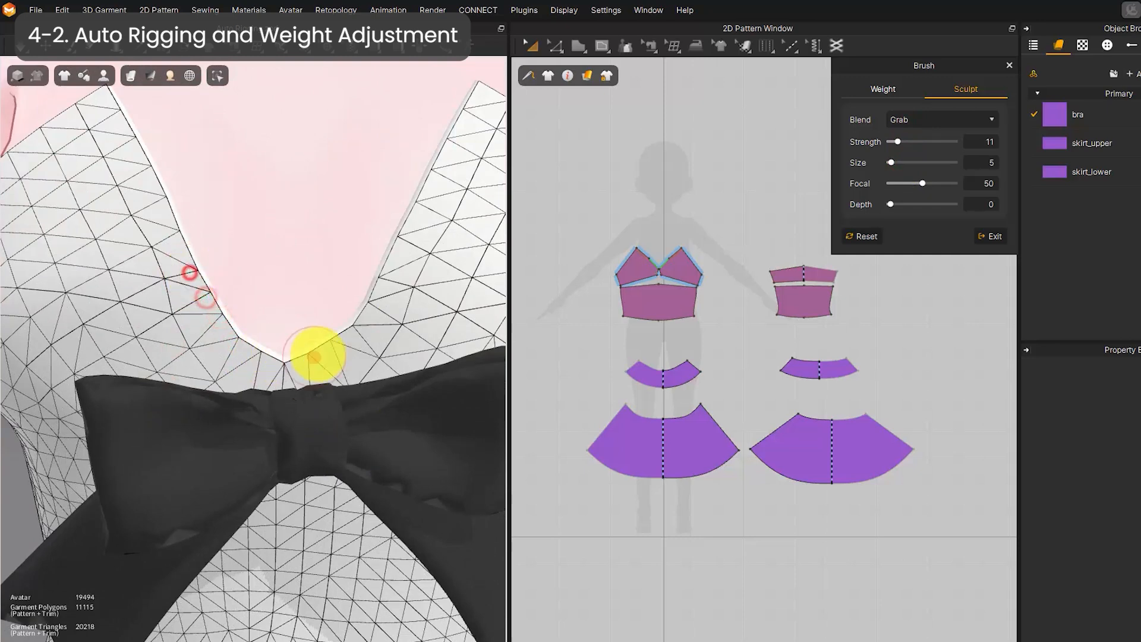
{"action": "left_click_drag", "start_coordinate": [365, 326], "coordinate": [363, 319]}
{"action": "left_click_drag", "start_coordinate": [346, 331], "coordinate": [375, 302]}
{"action": "scroll", "coordinate": [341, 354], "scroll_direction": "down", "scroll_amount": 5}
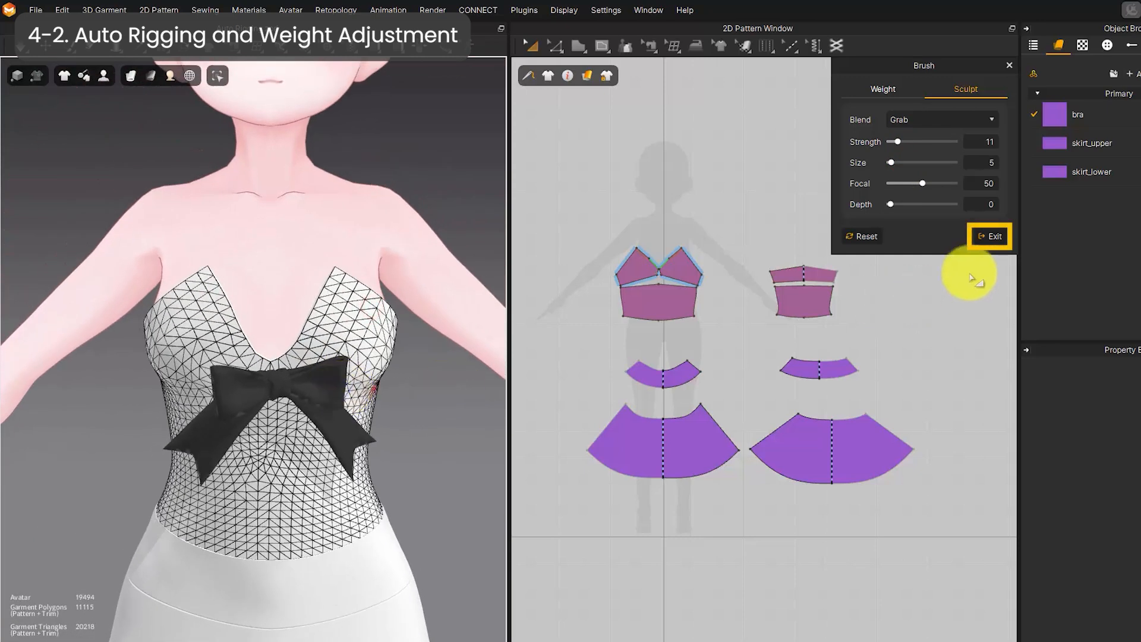
{"action": "left_click", "coordinate": [985, 237]}
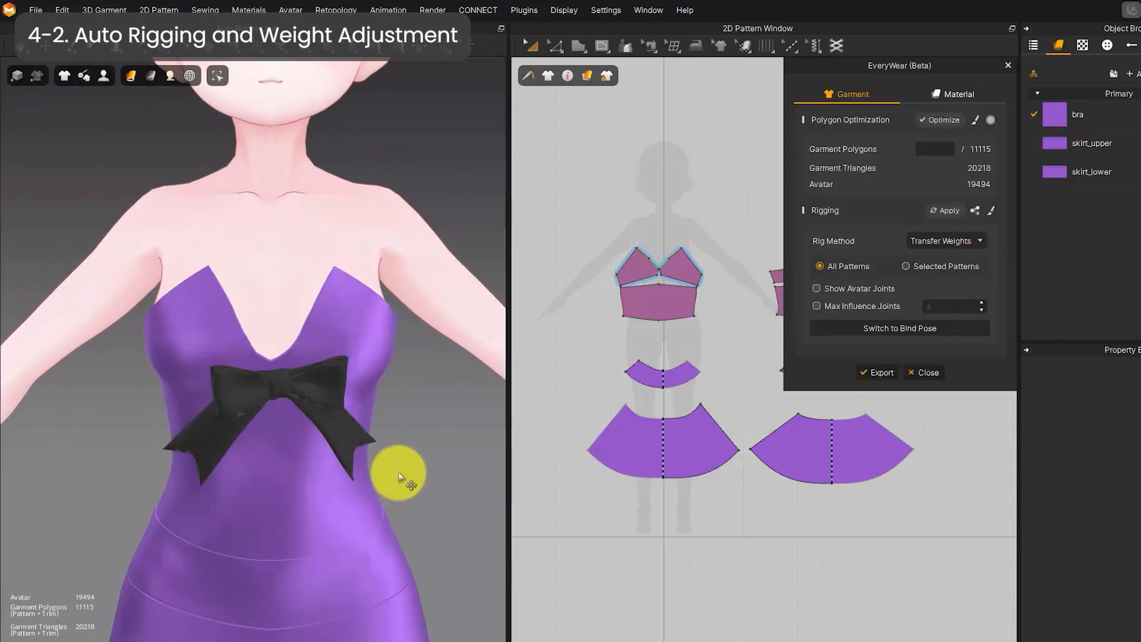
- Set the rig method to Template and select the front and back lower skirt patterns
{"action": "scroll", "coordinate": [395, 476], "scroll_direction": "down", "scroll_amount": 8}
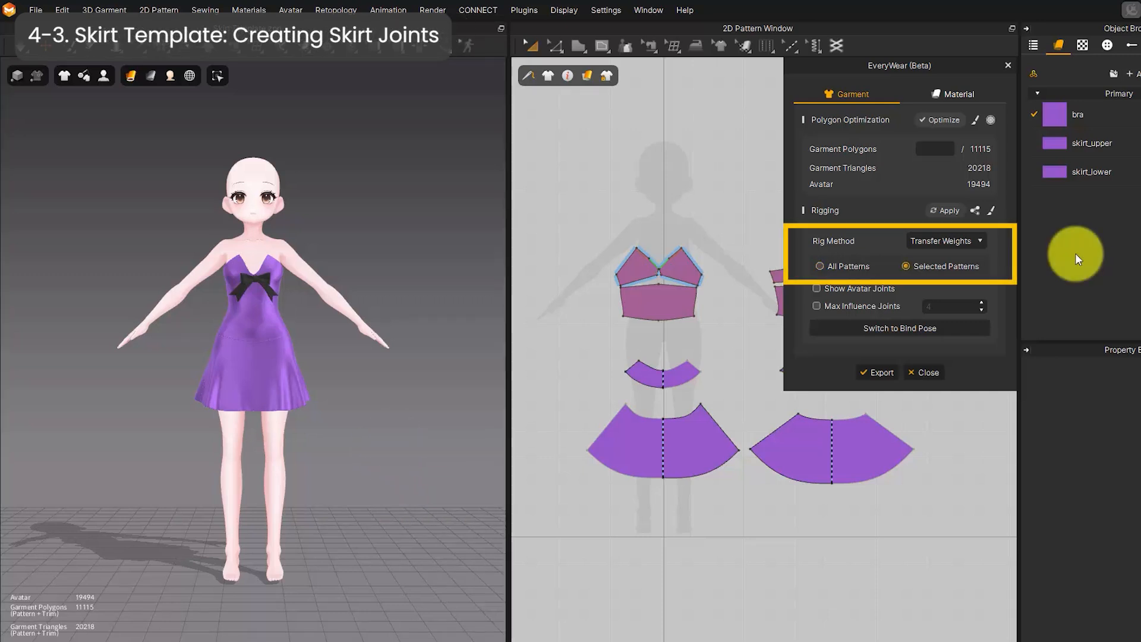
{"action": "left_click", "coordinate": [972, 241]}
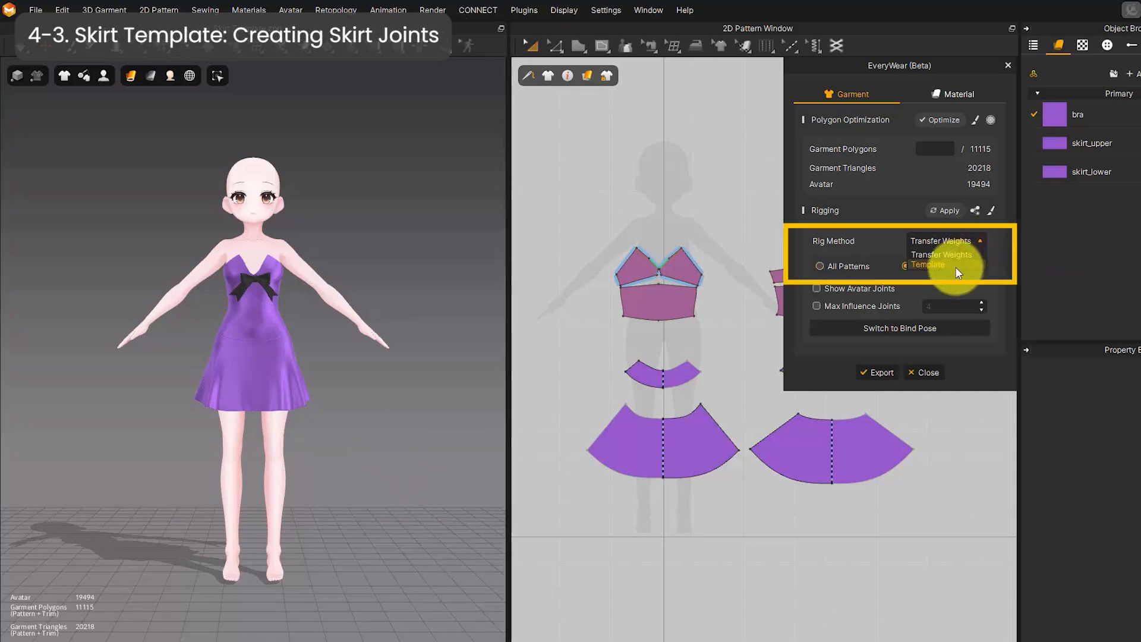
{"action": "left_click", "coordinate": [956, 268]}
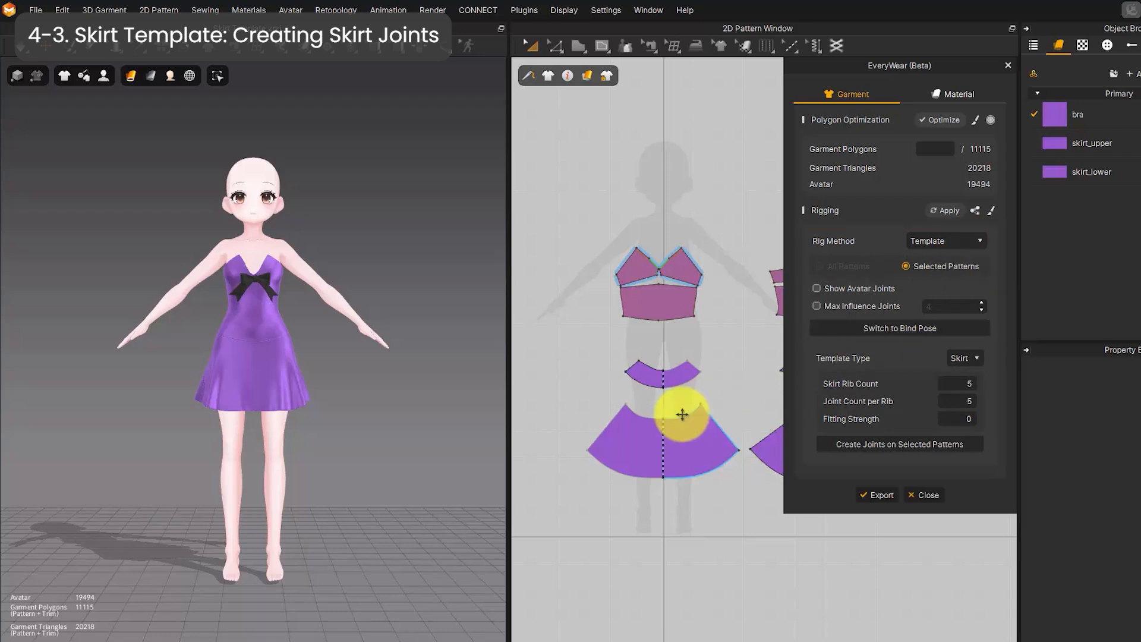
{"action": "left_click", "coordinate": [684, 434]}
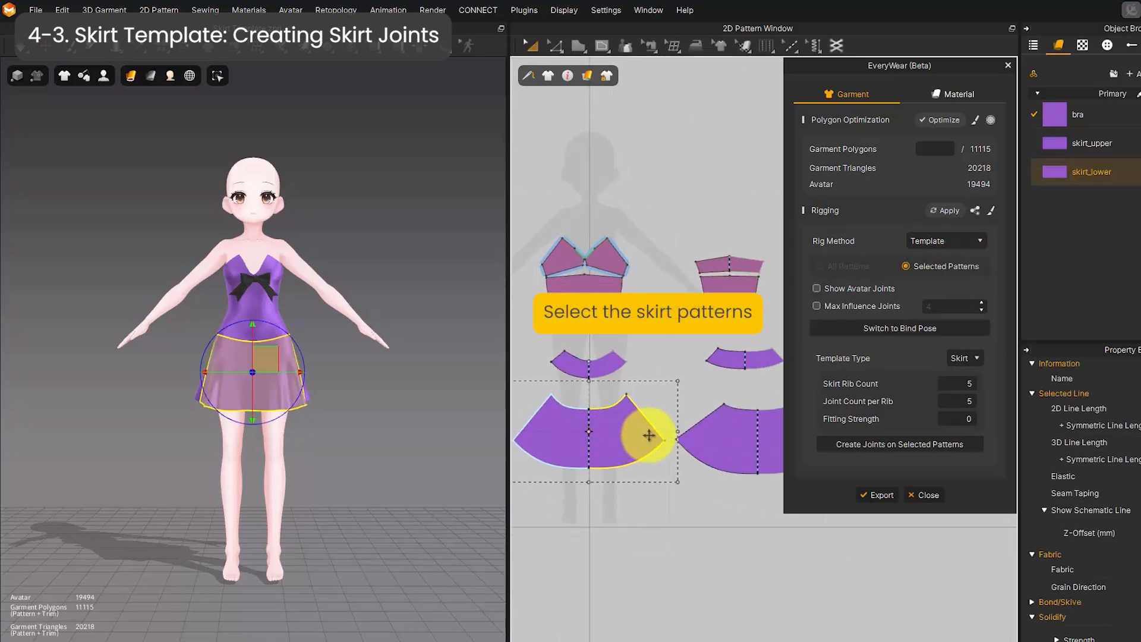
{"action": "left_click", "coordinate": [710, 434], "text": "shift"}
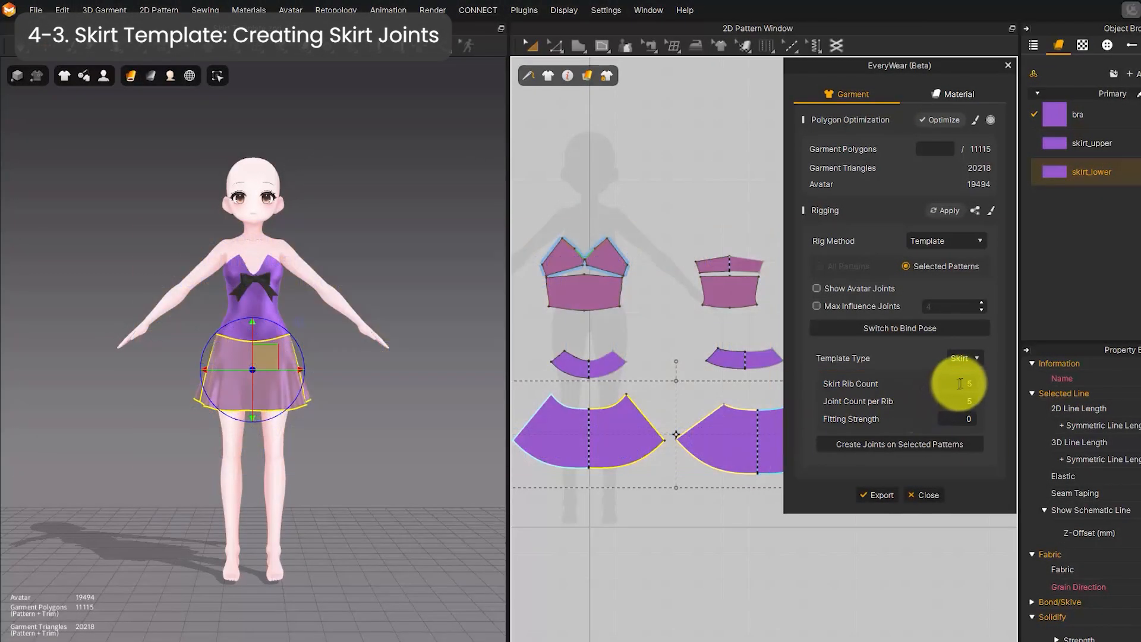
- Create skirt joints on the selected patterns with a rib count of 12 and 3 joints per rib, and show the avatar joints
{"action": "left_click", "coordinate": [961, 383]}
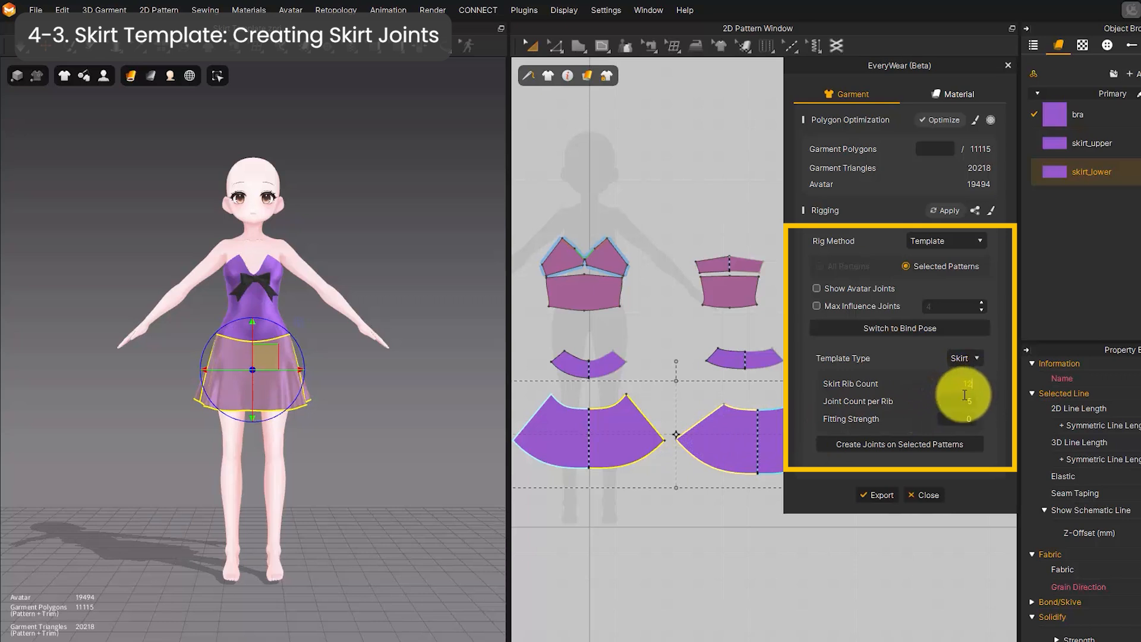
{"action": "left_click", "coordinate": [959, 397]}
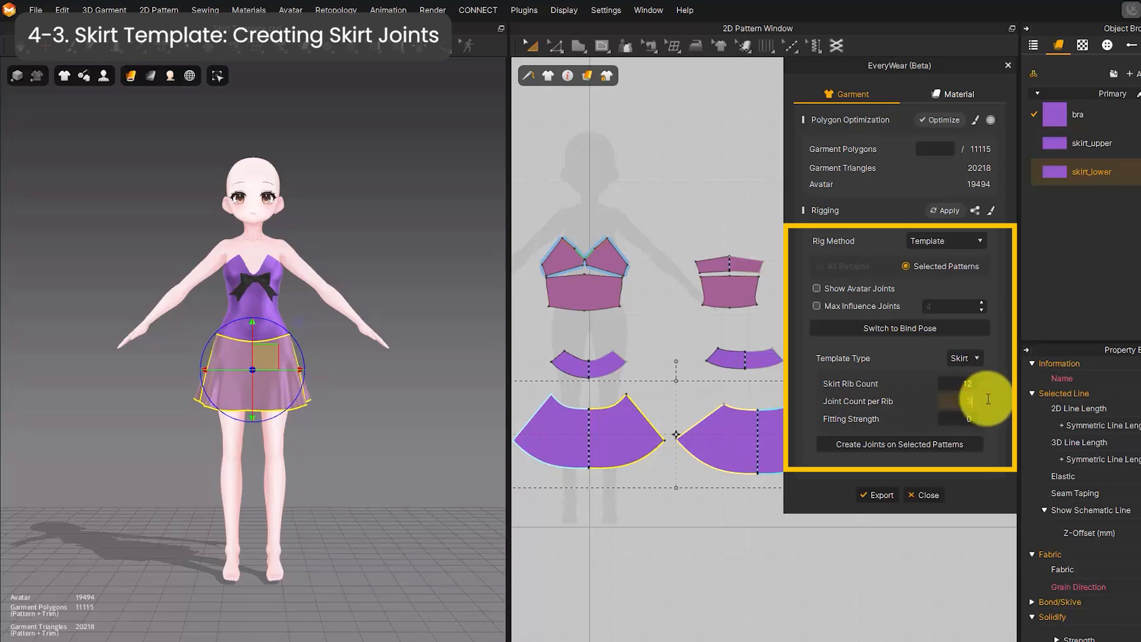
{"action": "left_click", "coordinate": [935, 445]}
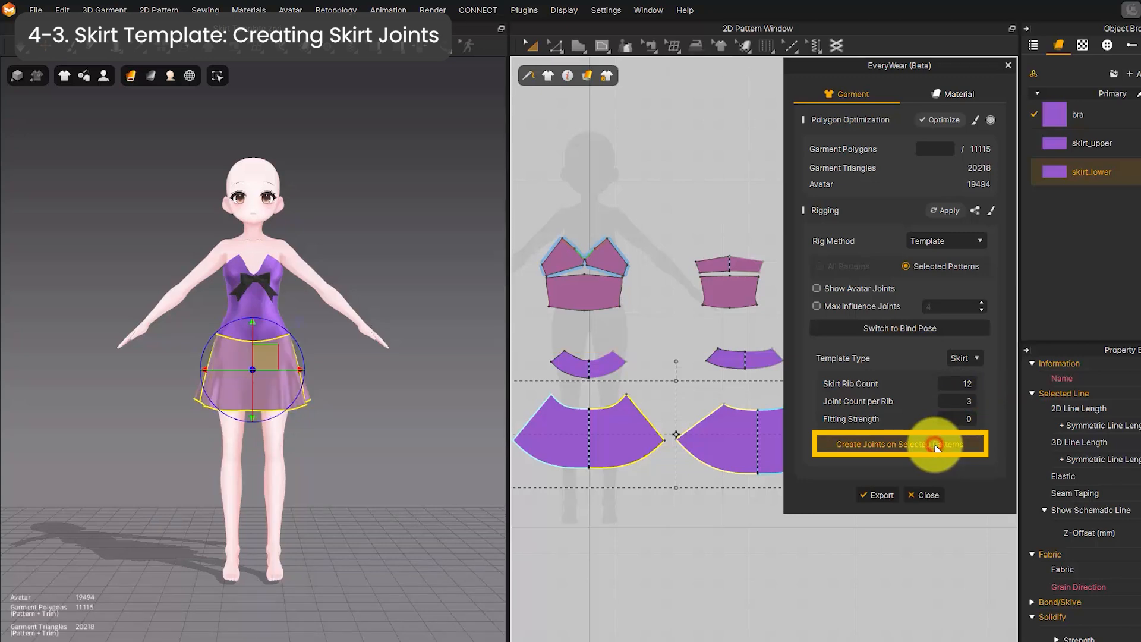
{"action": "left_click", "coordinate": [400, 451]}
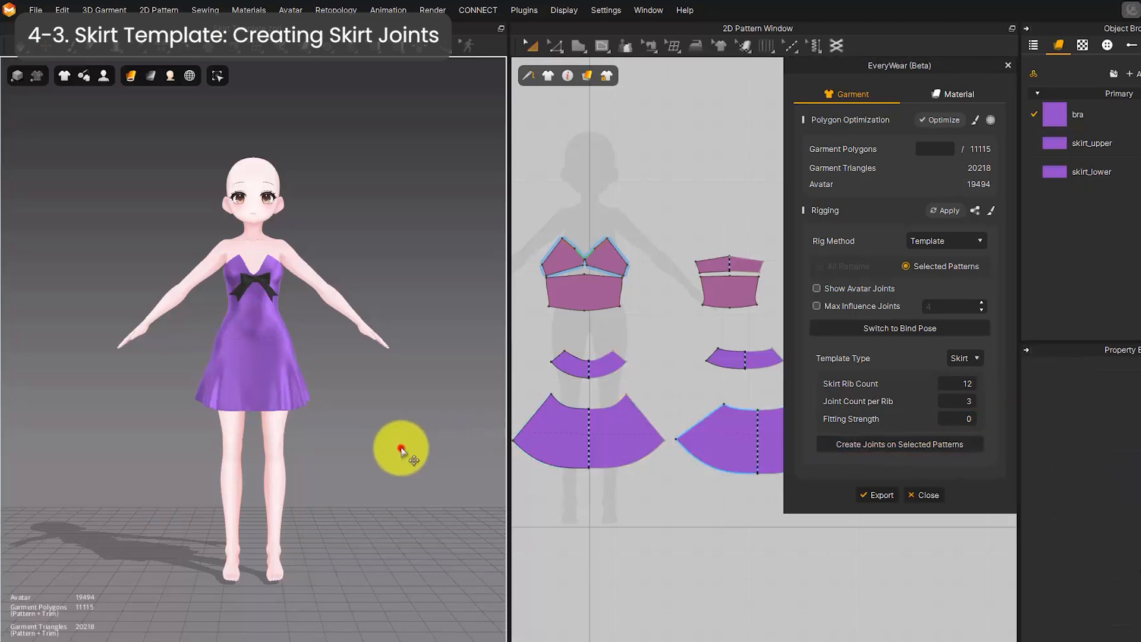
{"action": "scroll", "coordinate": [305, 432], "scroll_direction": "up", "scroll_amount": 5}
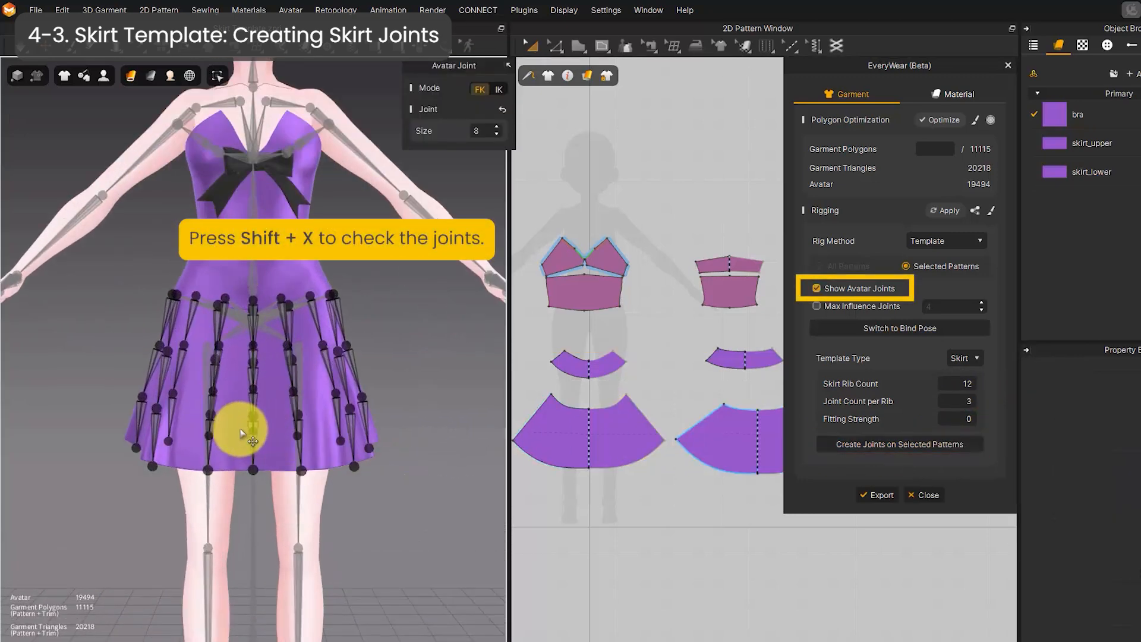
{"action": "right_click_drag", "start_coordinate": [237, 434], "coordinate": [826, 430]}
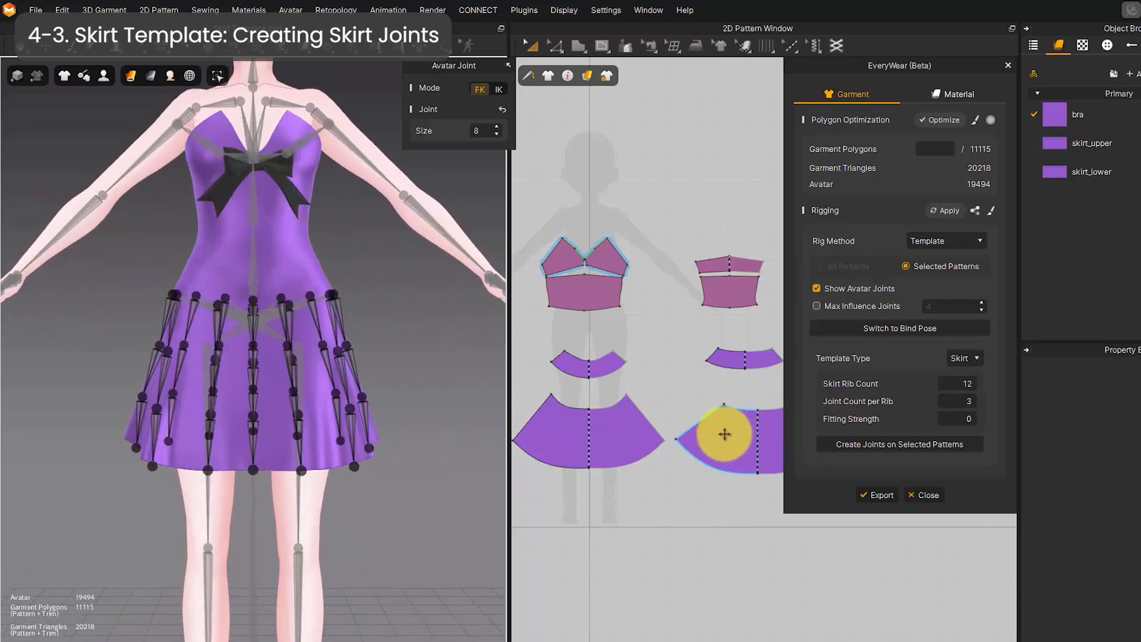
- Apply Template rigging to the front and back lower skirt patterns, replacing the existing rigging data
{"action": "left_click", "coordinate": [655, 442]}
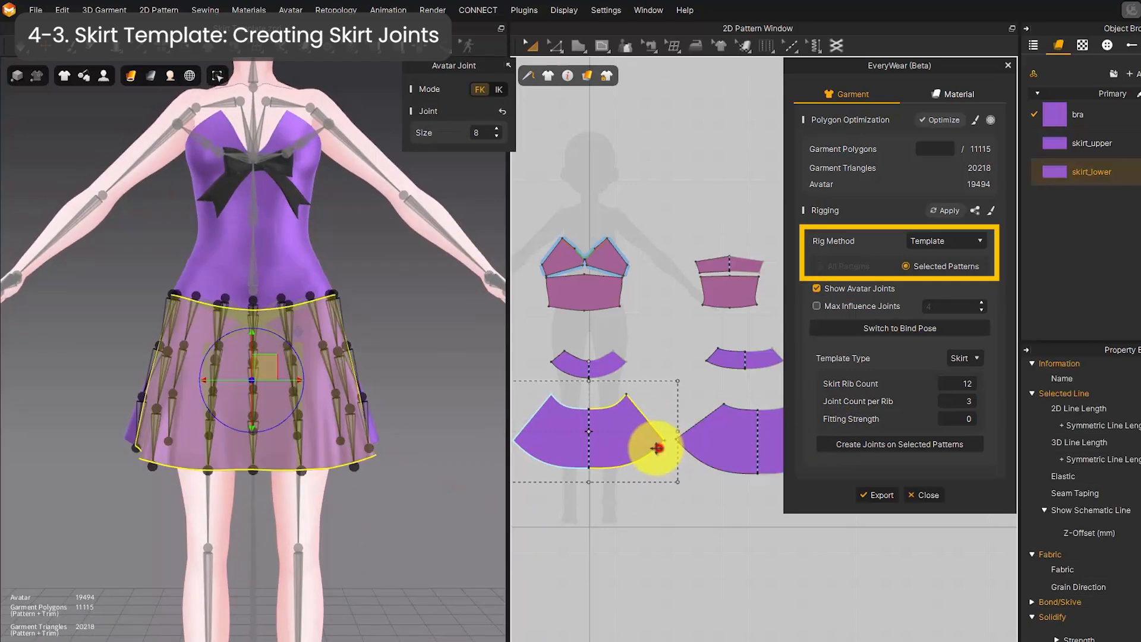
{"action": "left_click", "coordinate": [708, 448], "text": "shift"}
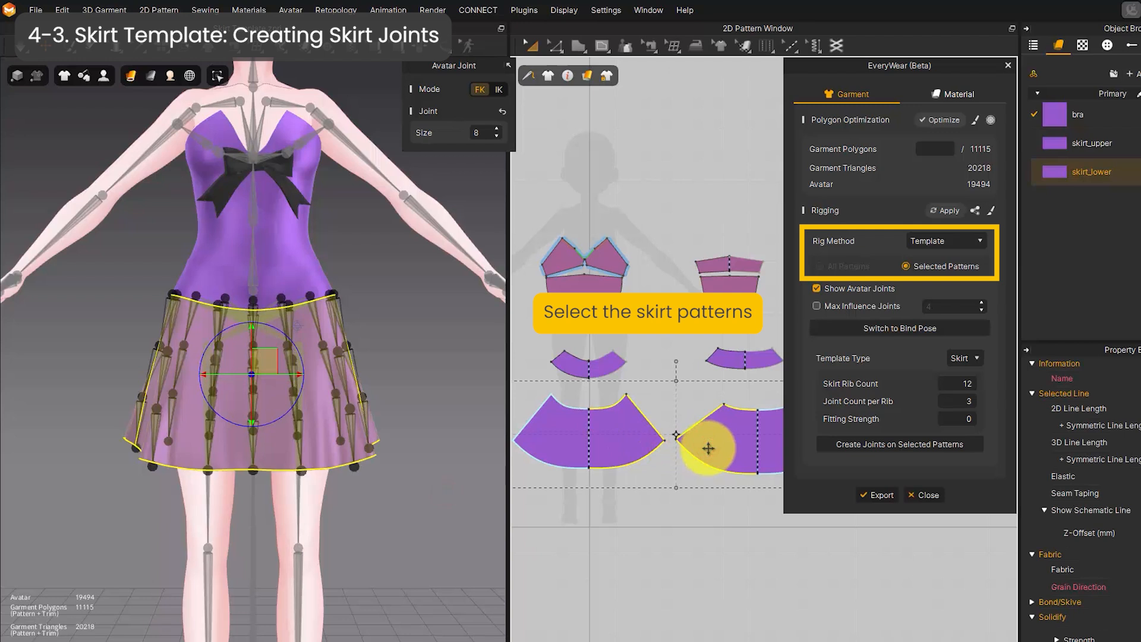
{"action": "left_click", "coordinate": [944, 213]}
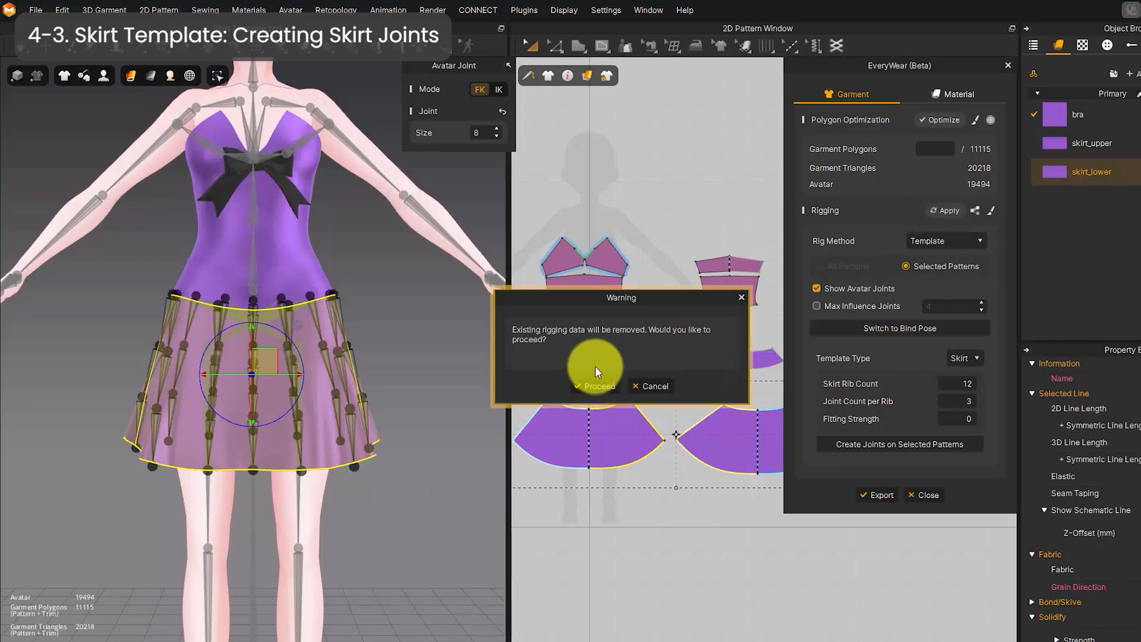
{"action": "left_click", "coordinate": [597, 389]}
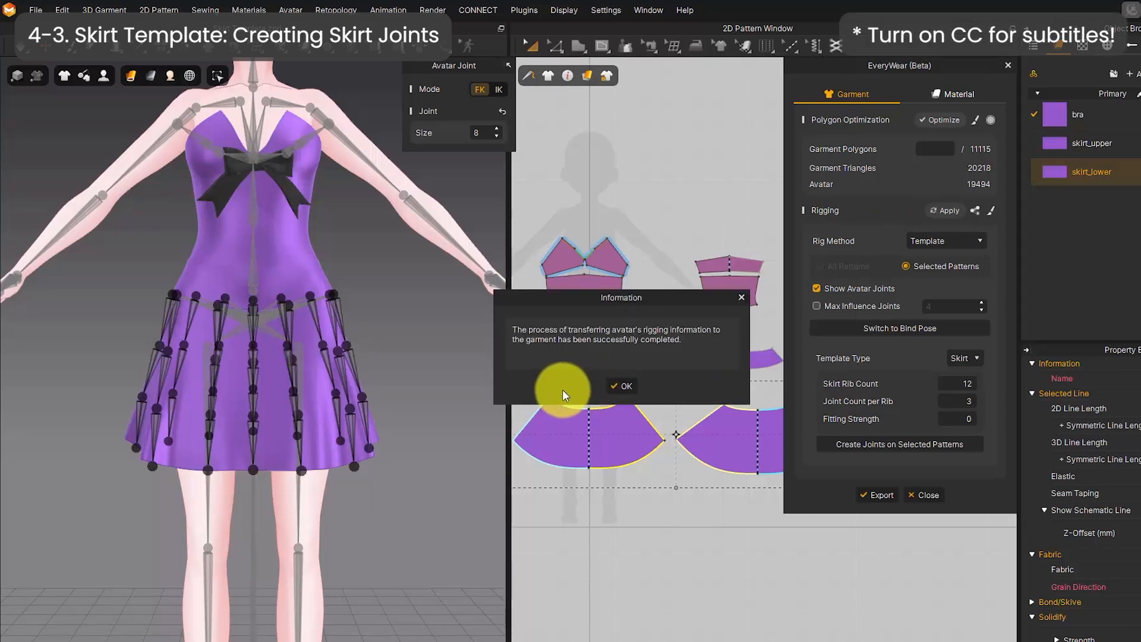
{"action": "left_click", "coordinate": [621, 388]}
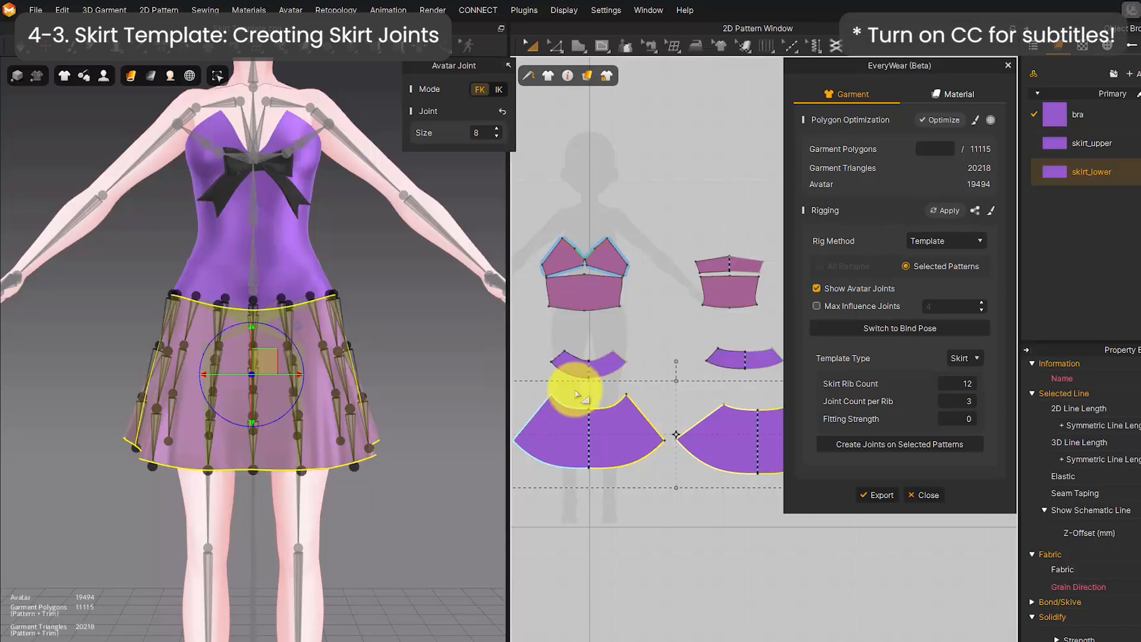
- Test the skirt deformation by rotating upper rib joints on both sides of the skirt, undoing the first rotation
{"action": "left_click", "coordinate": [398, 517]}
{"action": "left_click", "coordinate": [185, 332]}
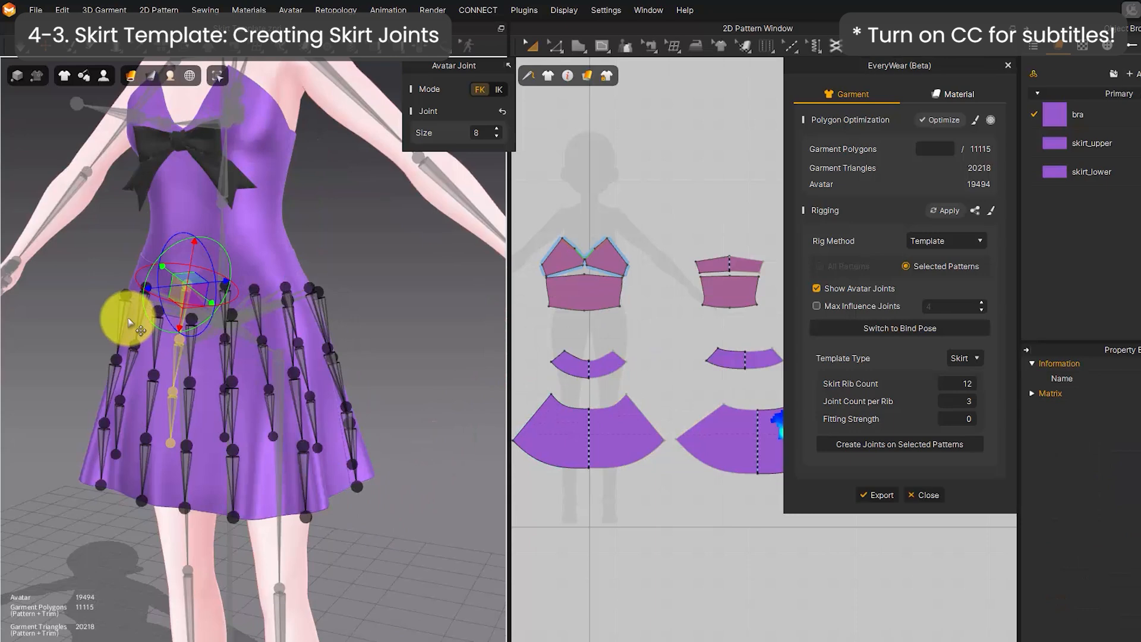
{"action": "left_click", "coordinate": [127, 313]}
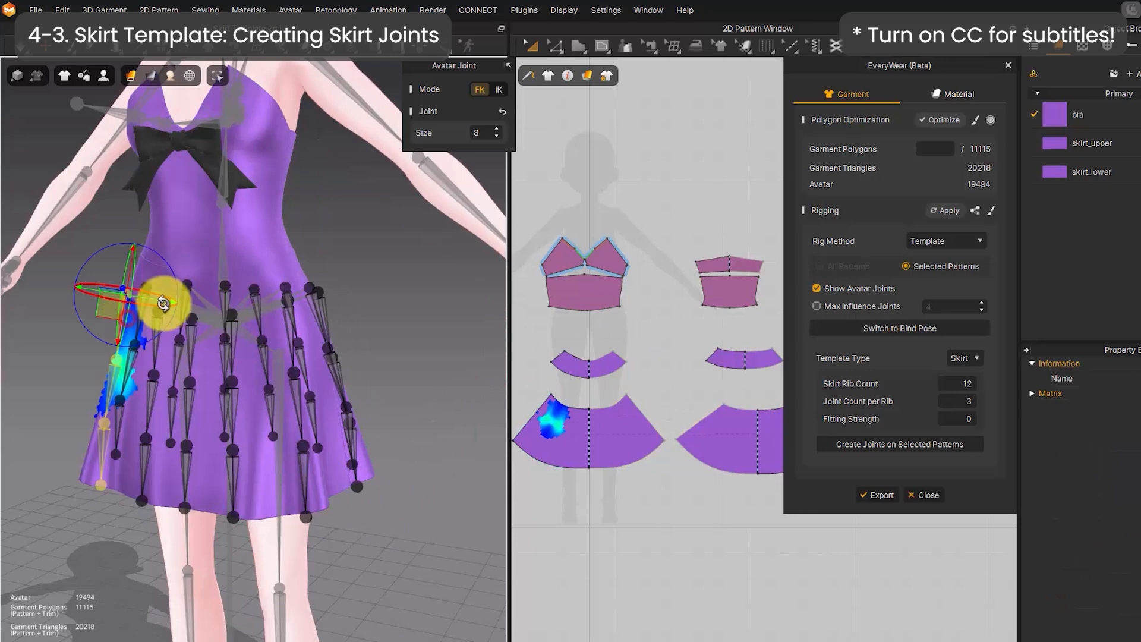
{"action": "left_click_drag", "start_coordinate": [164, 262], "coordinate": [168, 286]}
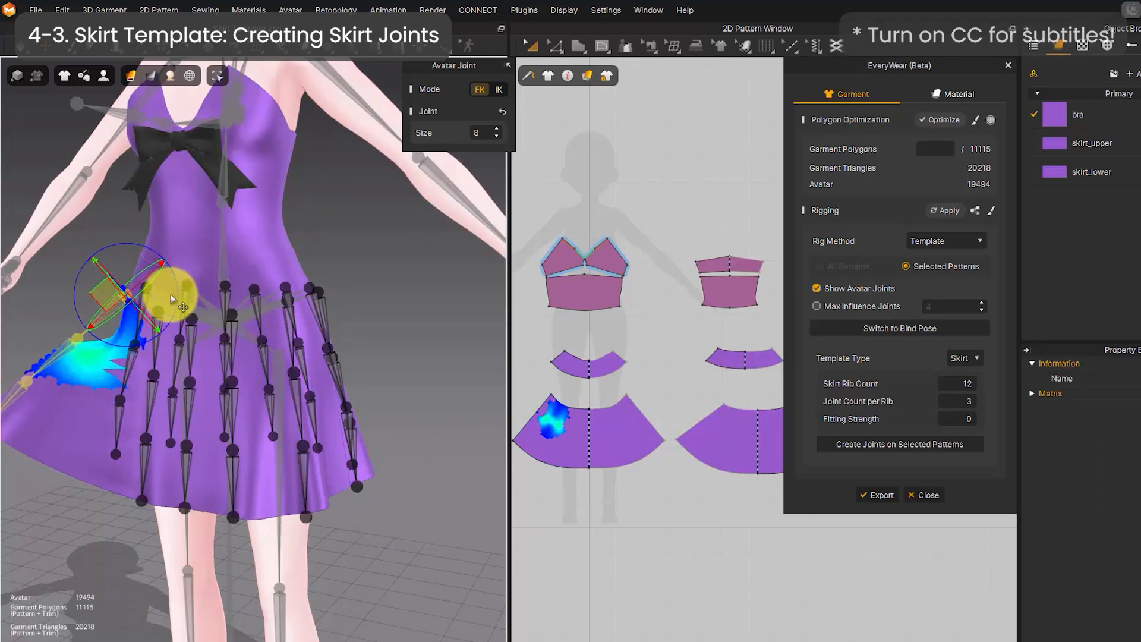
{"action": "key", "text": "ctrl+z"}
{"action": "left_click", "coordinate": [321, 317]}
{"action": "right_click_drag", "start_coordinate": [351, 334], "coordinate": [267, 328]}
{"action": "mouse_move", "coordinate": [339, 260]}
{"action": "left_mouse_down"}
{"action": "mouse_move", "coordinate": [318, 216]}
{"action": "mouse_move", "coordinate": [329, 266]}
{"action": "left_mouse_up"}
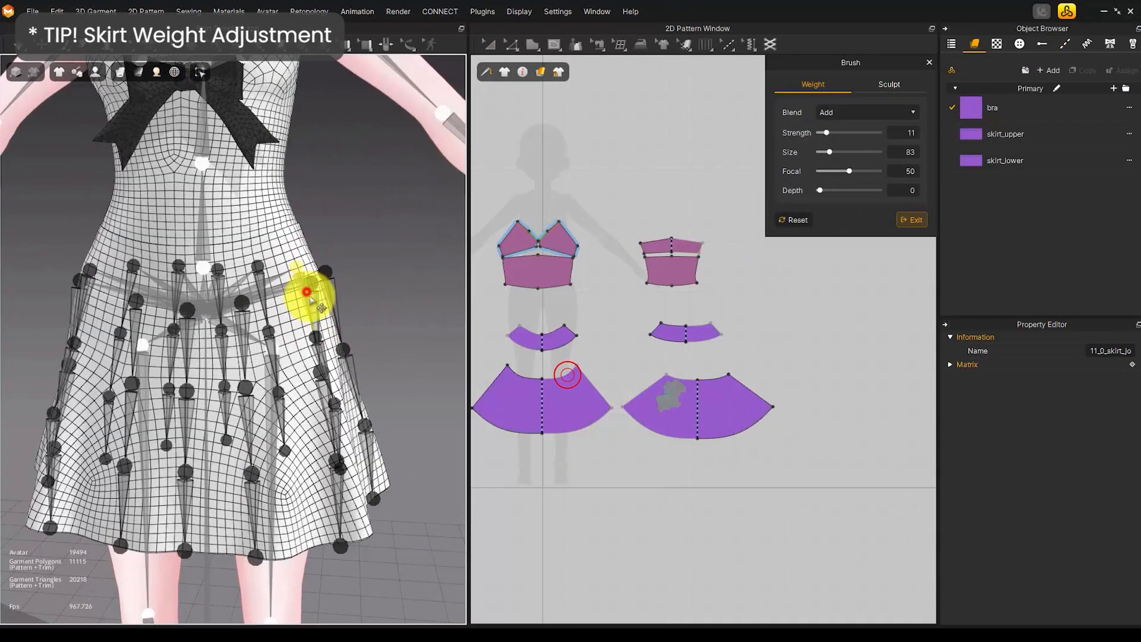
- Set the weight brush's blend to Smooth (Single Joint) and smooth the weights of the upper 1_0 skirt joint
{"action": "left_click", "coordinate": [310, 296]}
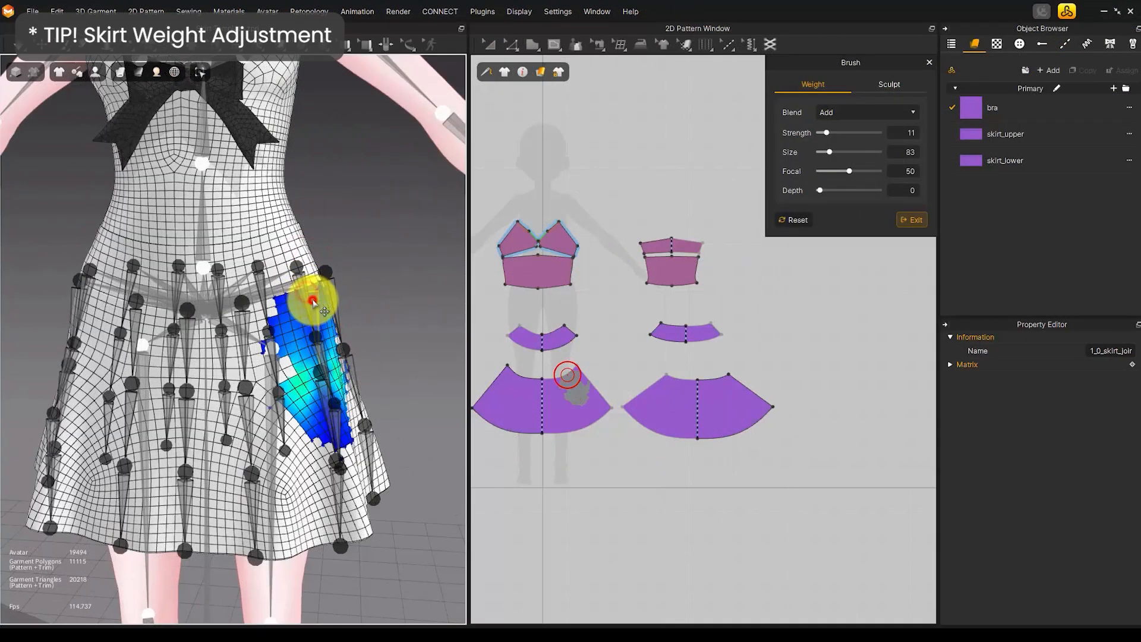
{"action": "right_click_drag", "start_coordinate": [332, 367], "coordinate": [301, 370]}
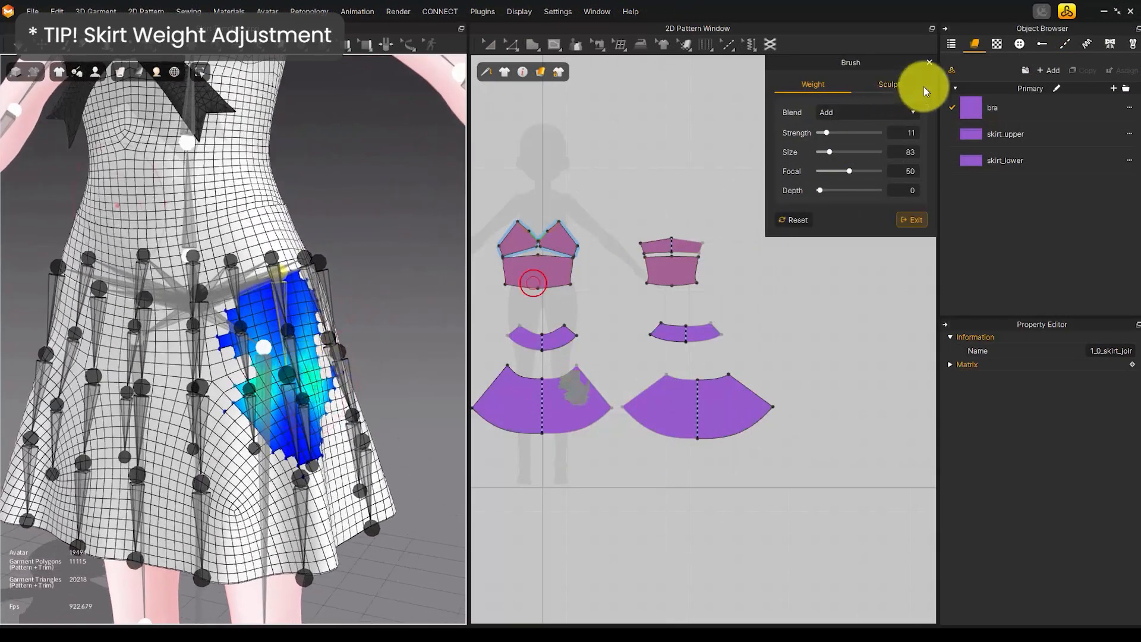
{"action": "left_click", "coordinate": [857, 113]}
{"action": "left_click", "coordinate": [849, 147]}
{"action": "left_click_drag", "start_coordinate": [321, 333], "coordinate": [288, 344]}
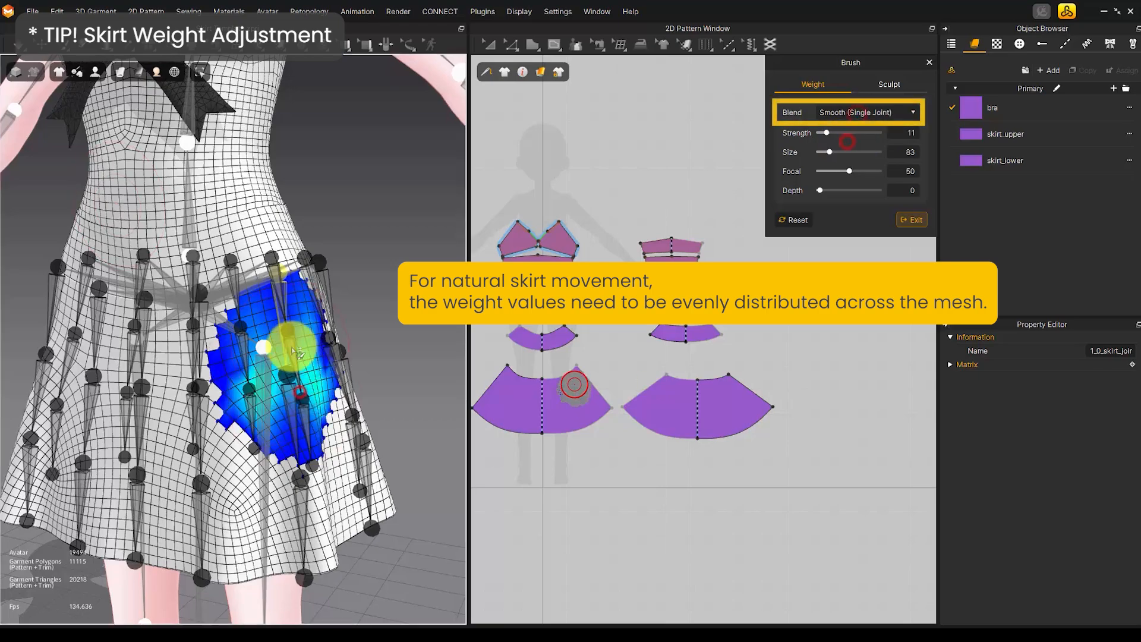
{"action": "right_click_drag", "start_coordinate": [287, 344], "coordinate": [315, 357]}
- Smooth the weights of the middle and lower joints down the same skirt rib
{"action": "left_click", "coordinate": [319, 362]}
{"action": "left_click_drag", "start_coordinate": [319, 362], "coordinate": [321, 410]}
{"action": "right_click_drag", "start_coordinate": [321, 410], "coordinate": [327, 394]}
{"action": "left_click", "coordinate": [331, 499]}
{"action": "mouse_move", "coordinate": [331, 505]}
{"action": "left_mouse_down"}
{"action": "mouse_move", "coordinate": [341, 526]}
{"action": "mouse_move", "coordinate": [333, 556]}
{"action": "left_mouse_up"}
- Smooth the weights around the joints of the neighbouring front skirt rib from the thigh to the hem
{"action": "left_click", "coordinate": [203, 409]}
{"action": "left_click_drag", "start_coordinate": [203, 425], "coordinate": [173, 497]}
{"action": "left_click", "coordinate": [203, 533]}
{"action": "left_click_drag", "start_coordinate": [205, 564], "coordinate": [201, 579]}
{"action": "right_click_drag", "start_coordinate": [201, 579], "coordinate": [241, 377]}
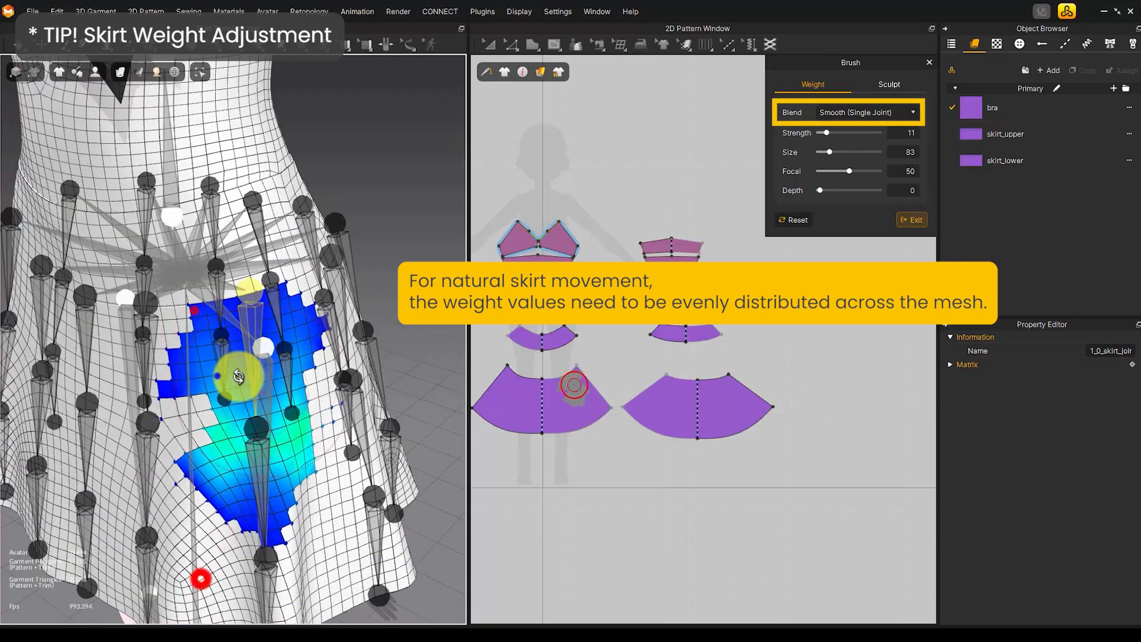
{"action": "left_click_drag", "start_coordinate": [251, 321], "coordinate": [265, 410]}
{"action": "right_click_drag", "start_coordinate": [265, 410], "coordinate": [250, 321]}
- Select the 2_2 skirt joint near the front hem and smooth its weights
{"action": "left_click", "coordinate": [224, 460]}
{"action": "left_click_drag", "start_coordinate": [229, 483], "coordinate": [228, 553]}
{"action": "right_click_drag", "start_coordinate": [230, 554], "coordinate": [228, 505]}
{"action": "left_click", "coordinate": [229, 553]}
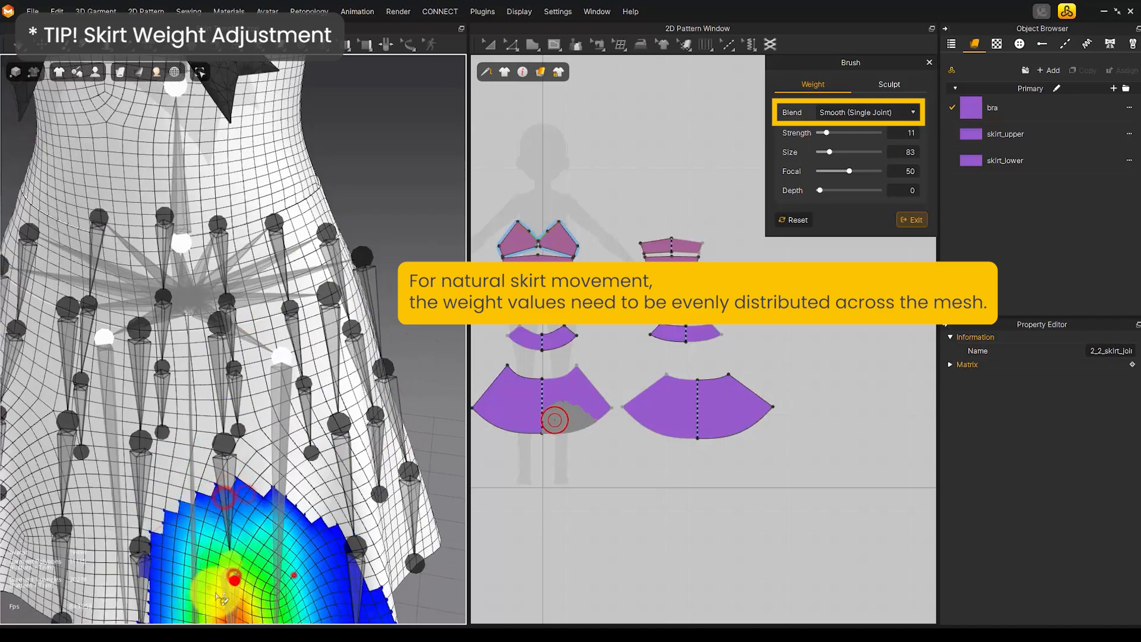
{"action": "right_click_drag", "start_coordinate": [229, 575], "coordinate": [237, 452]}
{"action": "left_click_drag", "start_coordinate": [238, 499], "coordinate": [244, 464]}
{"action": "right_click_drag", "start_coordinate": [244, 464], "coordinate": [285, 416]}
- Smooth the weights of the remaining front skirt joints one by one, from the waist down to the hem
{"action": "left_click", "coordinate": [315, 291]}
{"action": "left_click_drag", "start_coordinate": [321, 326], "coordinate": [309, 251]}
{"action": "left_click", "coordinate": [231, 291]}
{"action": "left_click_drag", "start_coordinate": [230, 291], "coordinate": [229, 284]}
{"action": "left_click", "coordinate": [228, 355]}
{"action": "left_click_drag", "start_coordinate": [229, 383], "coordinate": [229, 394]}
{"action": "left_click", "coordinate": [229, 461]}
{"action": "left_click_drag", "start_coordinate": [230, 502], "coordinate": [231, 489]}
{"action": "right_click_drag", "start_coordinate": [242, 459], "coordinate": [219, 445]}
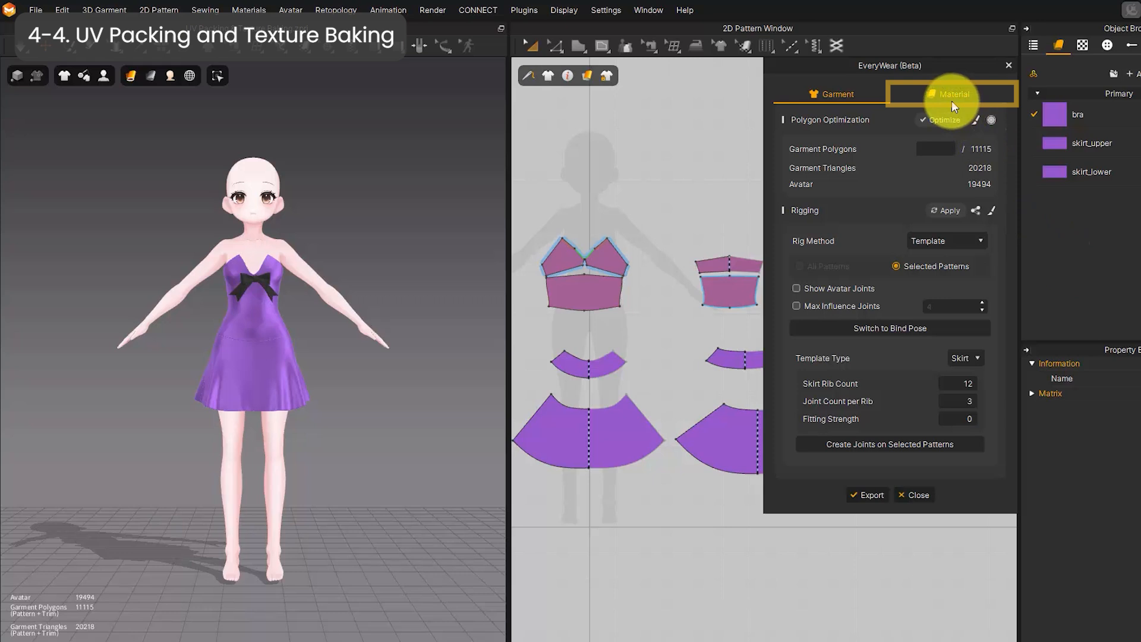
- Set the material's UV seam size to 5 pixels and open the UV packing options
{"action": "left_click", "coordinate": [951, 102]}
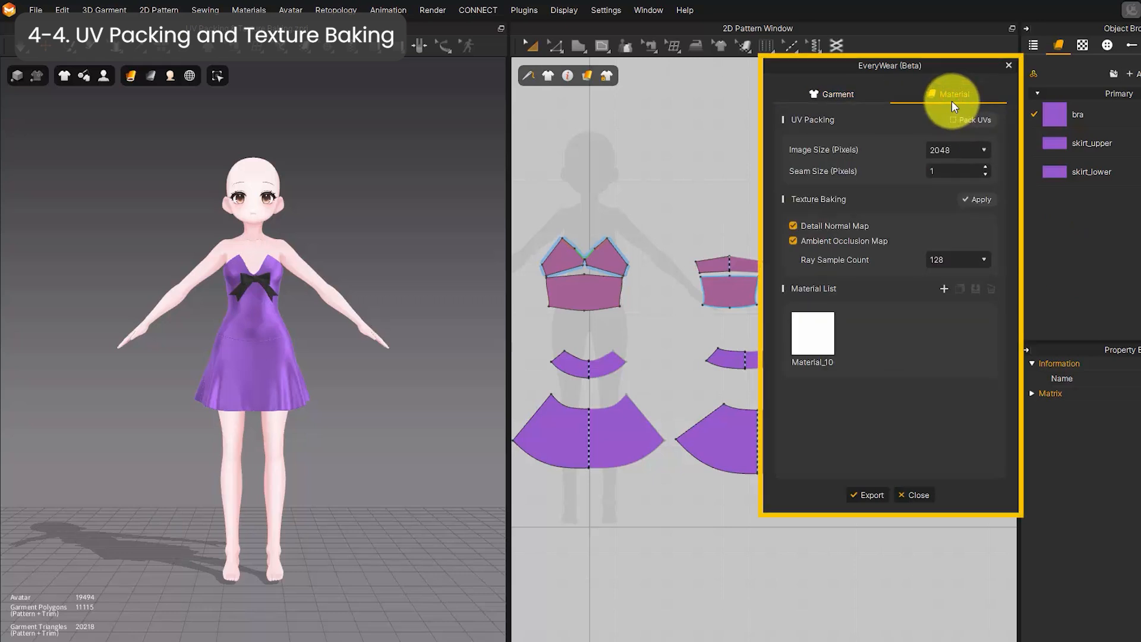
{"action": "left_click", "coordinate": [949, 172]}
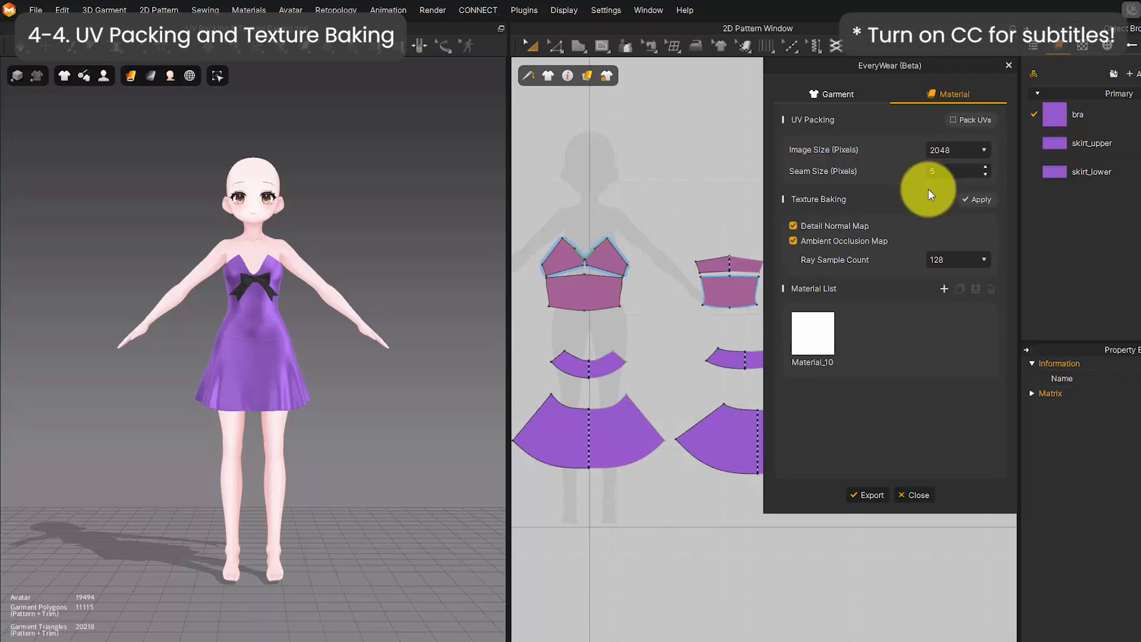
{"action": "left_click", "coordinate": [971, 119]}
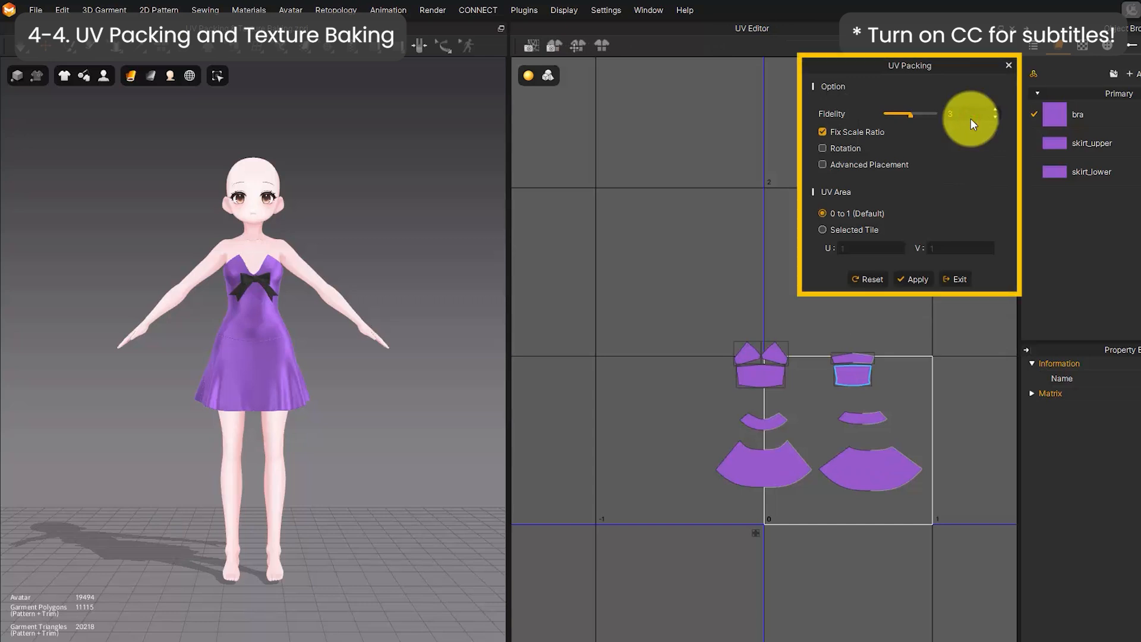
- Pack the garment's UVs into the 0 to 1 area with fidelity 5, fixed scale ratio, rotation and advanced placement, and exit packing
{"action": "middle_click_drag", "start_coordinate": [859, 392], "coordinate": [742, 356]}
{"action": "scroll", "coordinate": [721, 402], "scroll_direction": "up", "scroll_amount": 1}
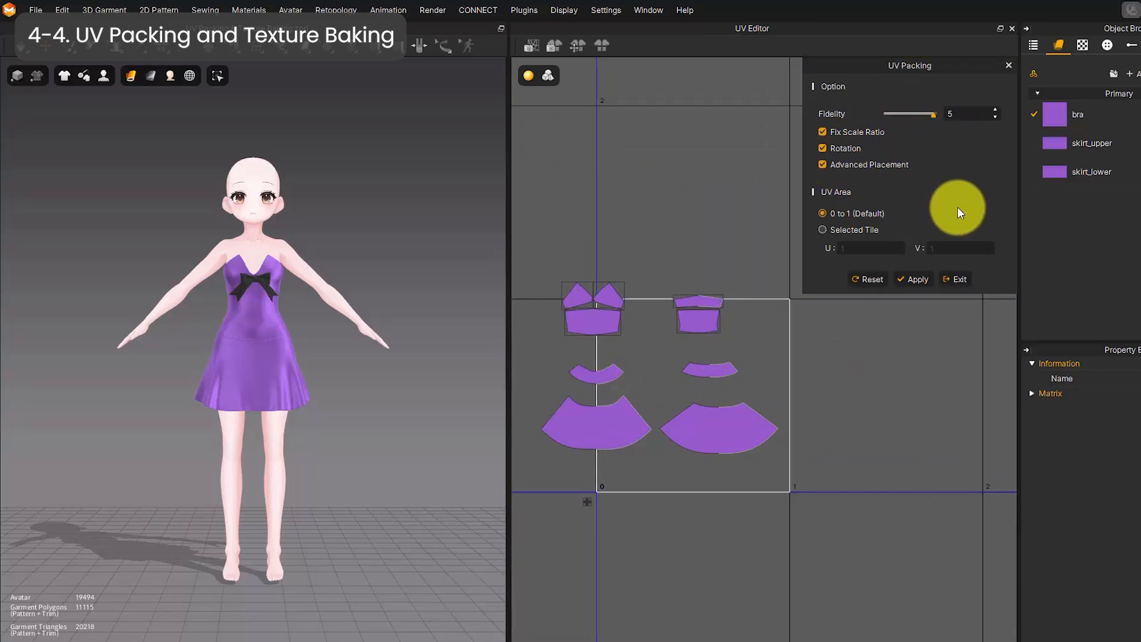
{"action": "left_click", "coordinate": [910, 280]}
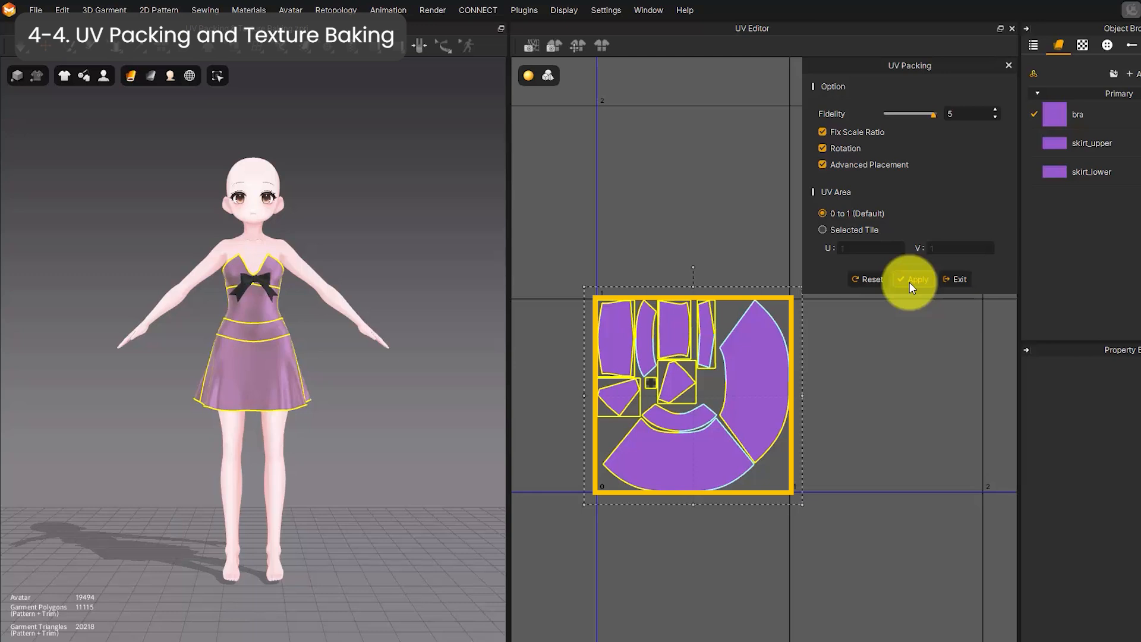
{"action": "left_click", "coordinate": [909, 333]}
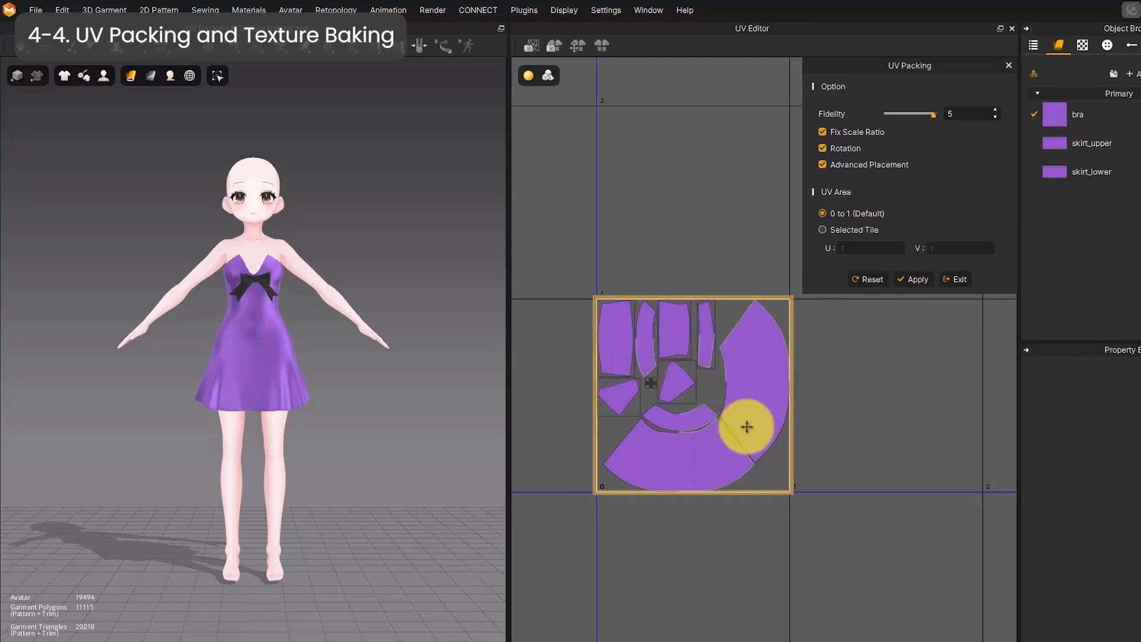
{"action": "scroll", "coordinate": [733, 450], "scroll_direction": "up", "scroll_amount": 1}
{"action": "left_click", "coordinate": [957, 281]}
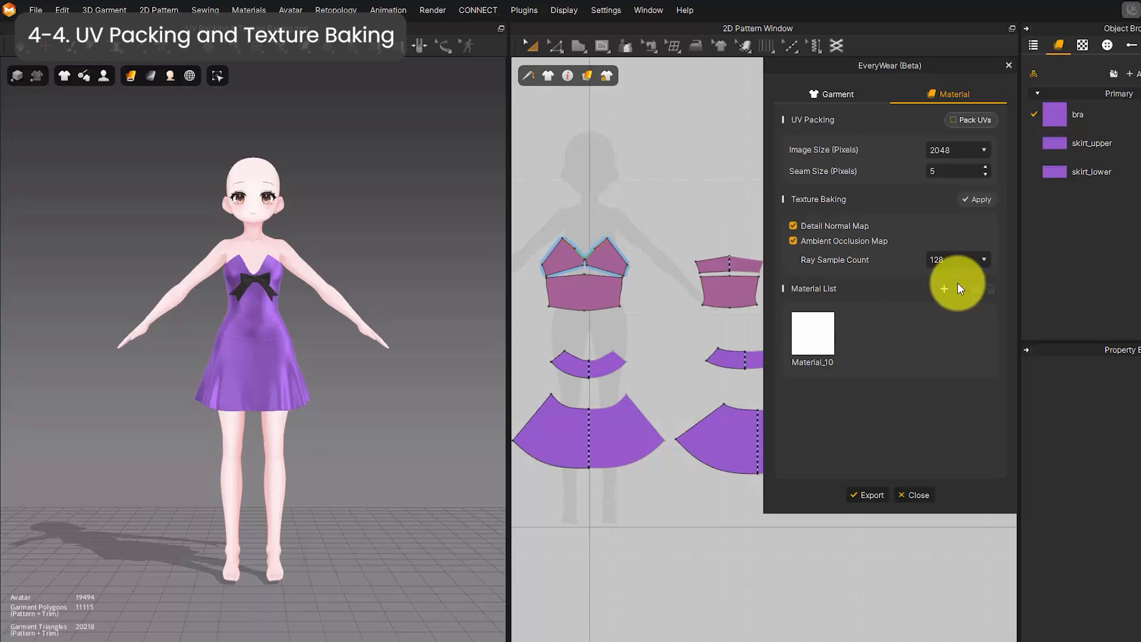
- Bake the detail normal and ambient occlusion maps with a ray sample count of 128, and toggle each map to compare its effect
{"action": "left_click", "coordinate": [978, 198]}
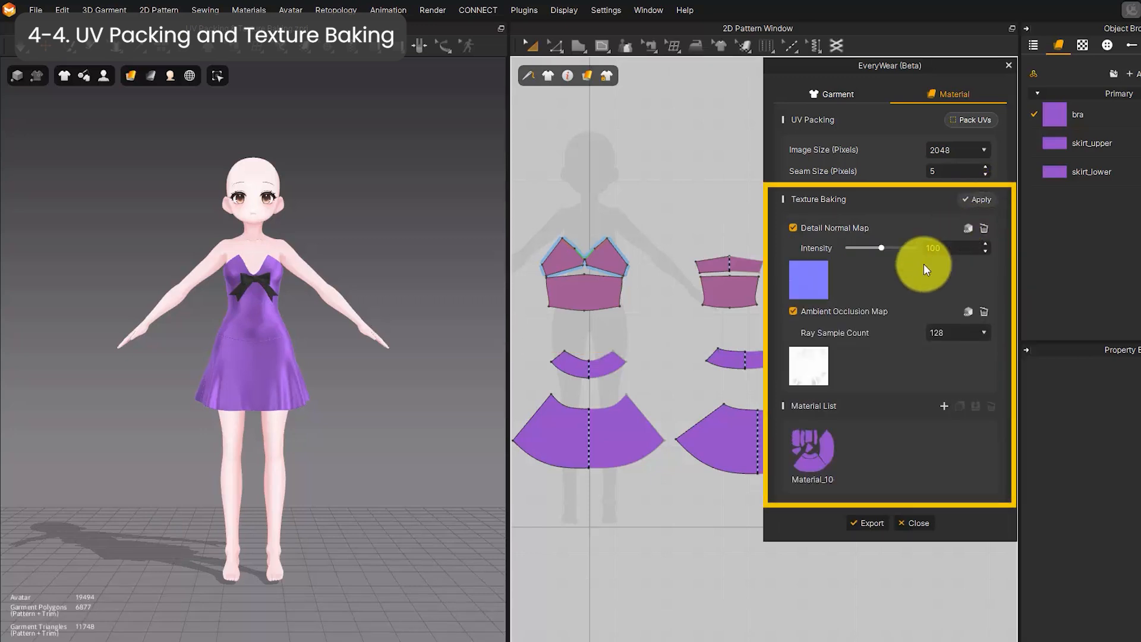
{"action": "scroll", "coordinate": [376, 369], "scroll_direction": "up", "scroll_amount": 5}
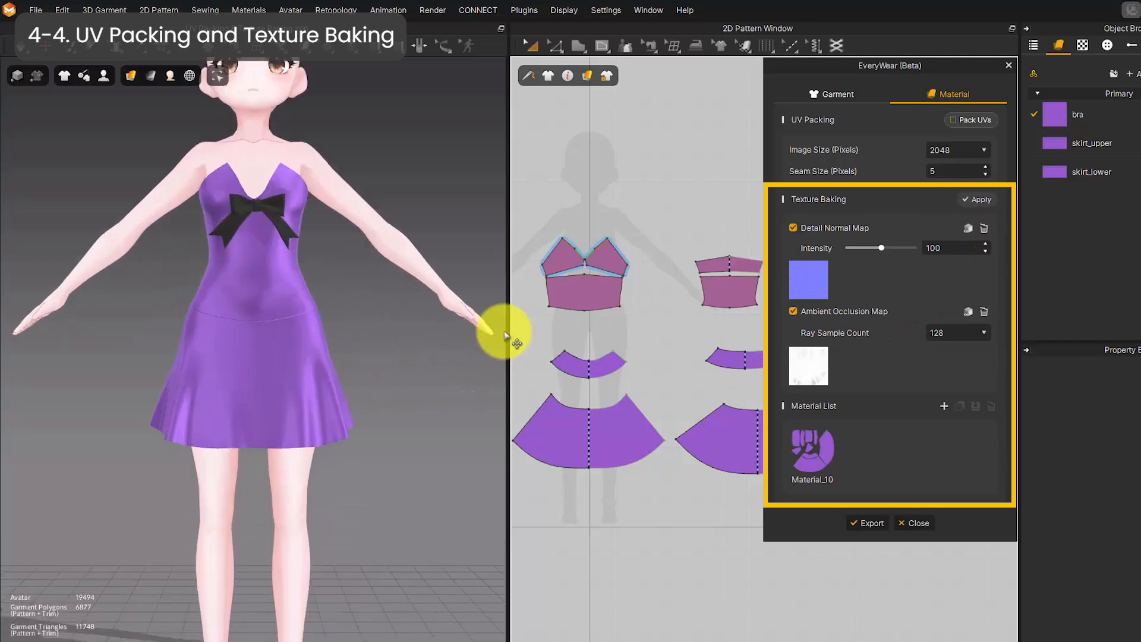
{"action": "left_click", "coordinate": [967, 227]}
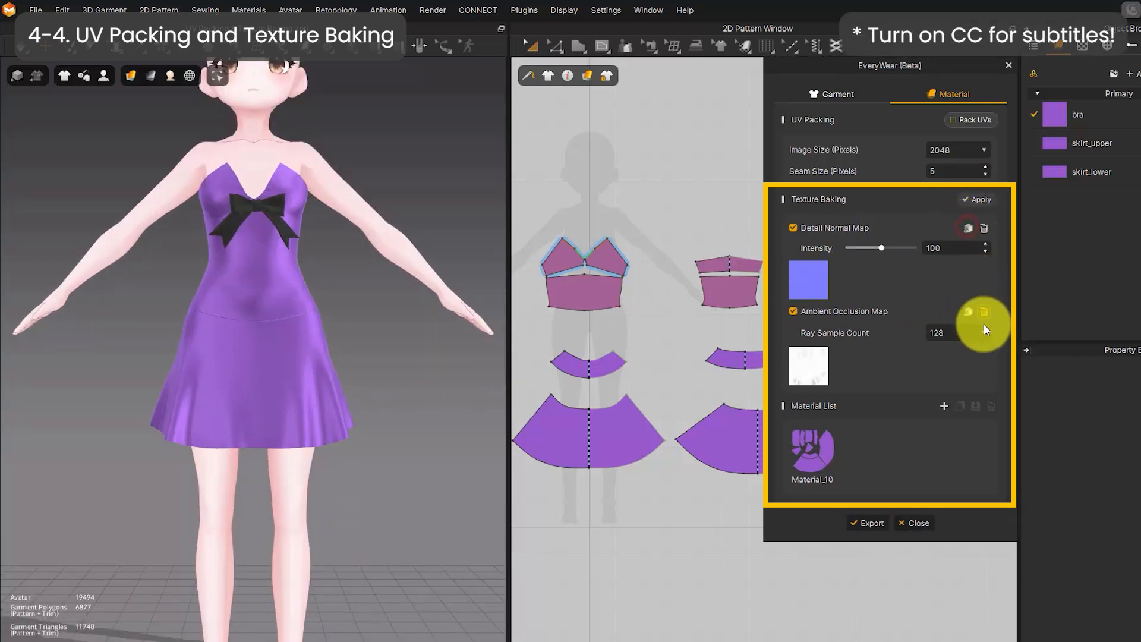
{"action": "left_click", "coordinate": [967, 311]}
{"action": "left_click", "coordinate": [967, 312]}
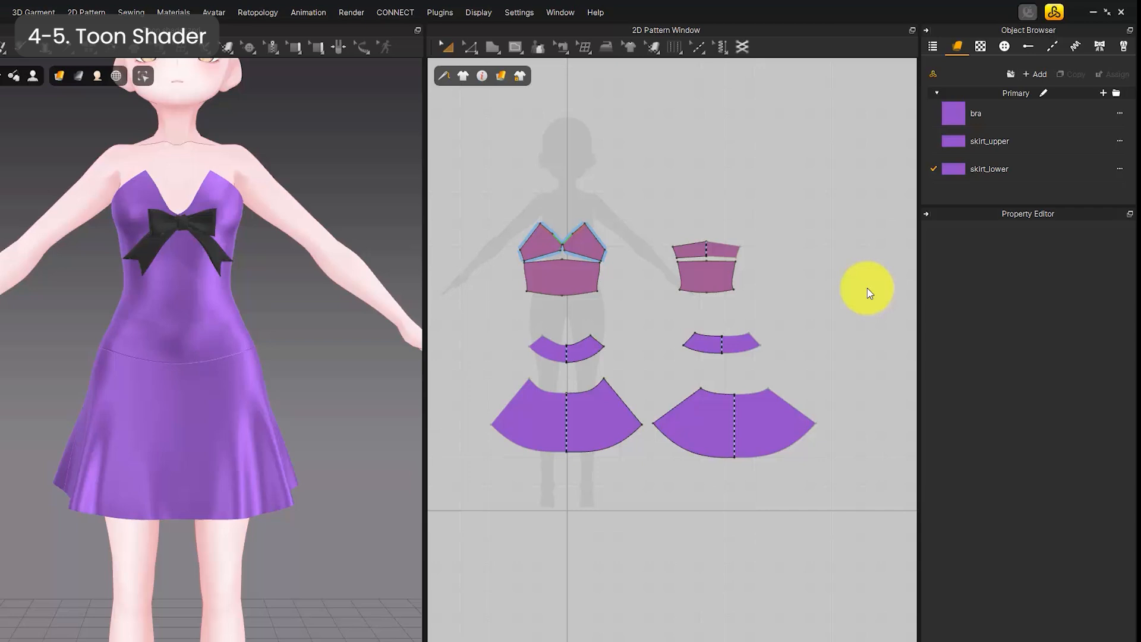
- Change the material type of the bra, skirt_upper and skirt_lower fabrics to Toon
{"action": "left_click", "coordinate": [1012, 120]}
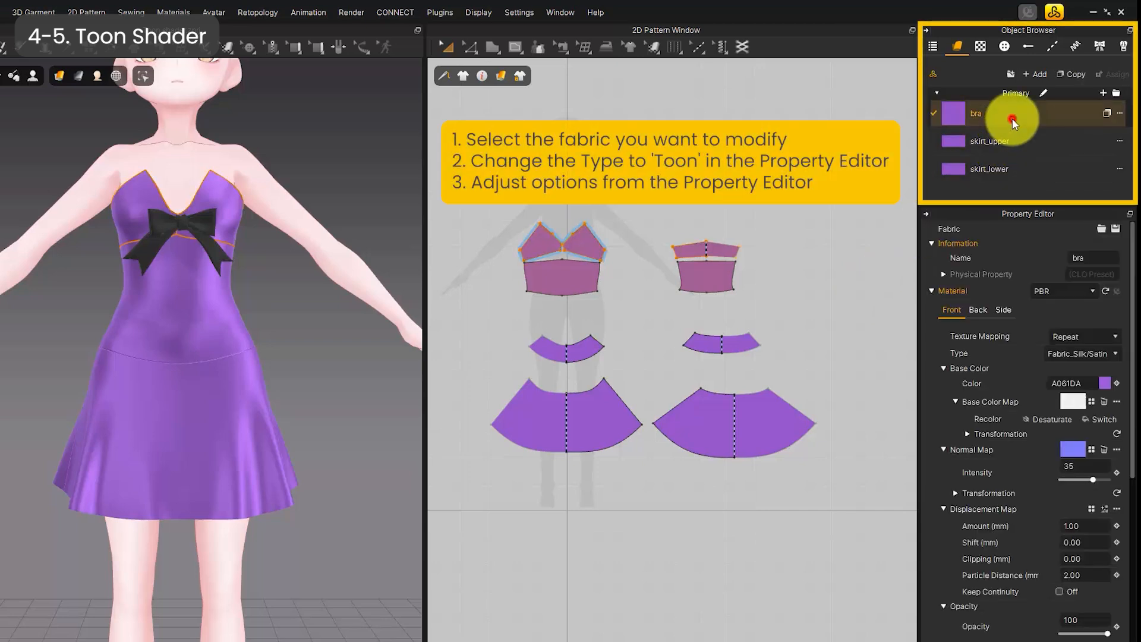
{"action": "left_click", "coordinate": [1004, 171], "text": "shift"}
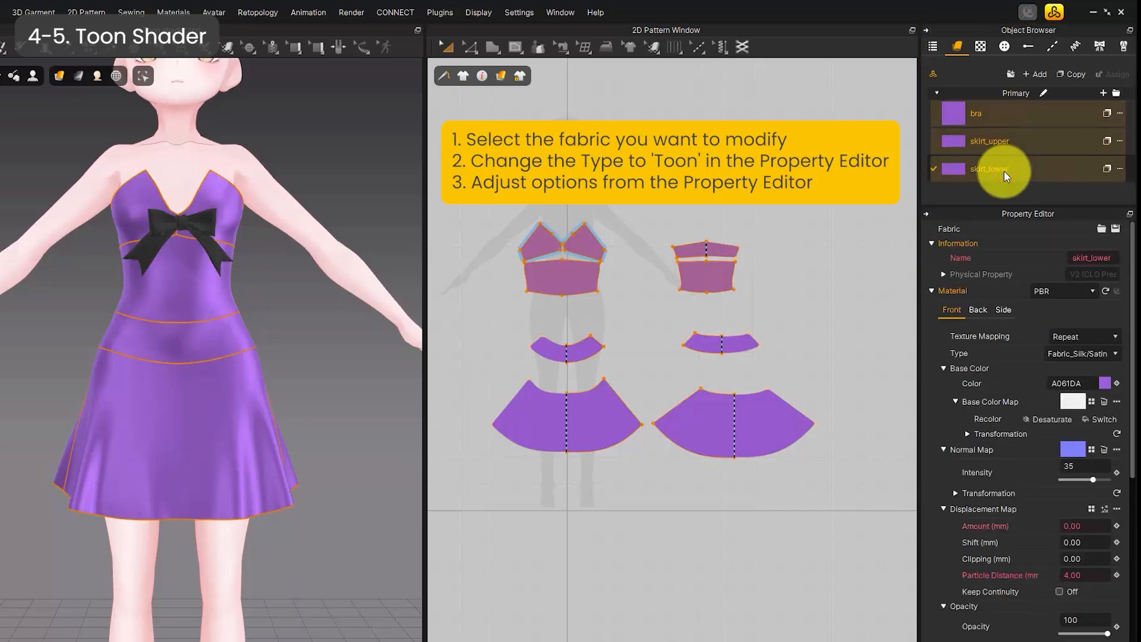
{"action": "left_click", "coordinate": [1111, 353]}
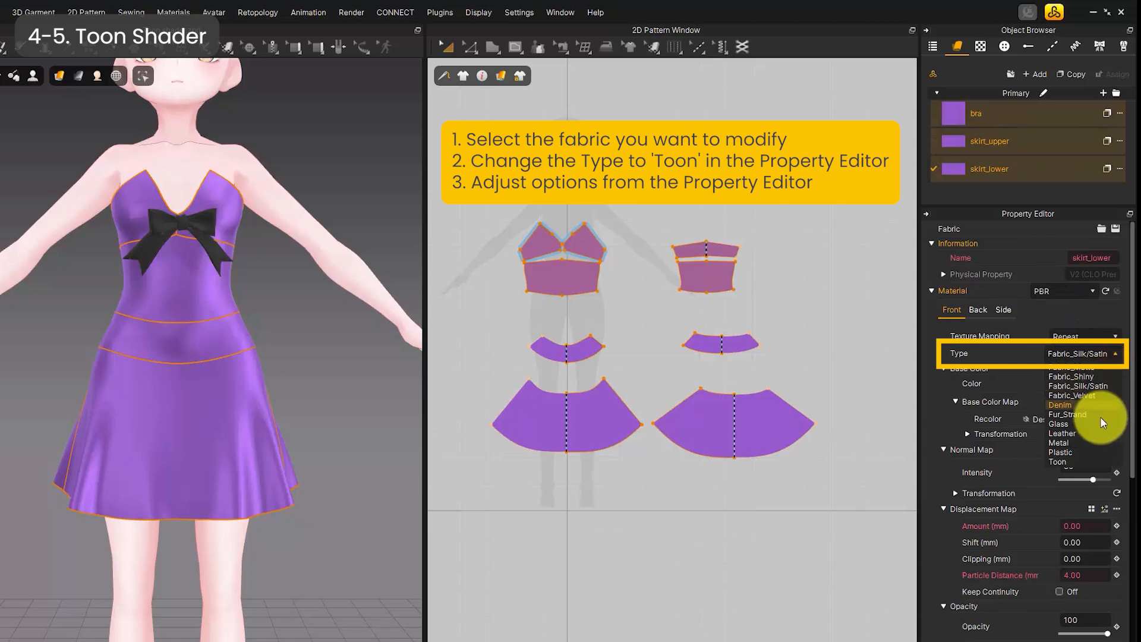
{"action": "left_click", "coordinate": [1097, 463]}
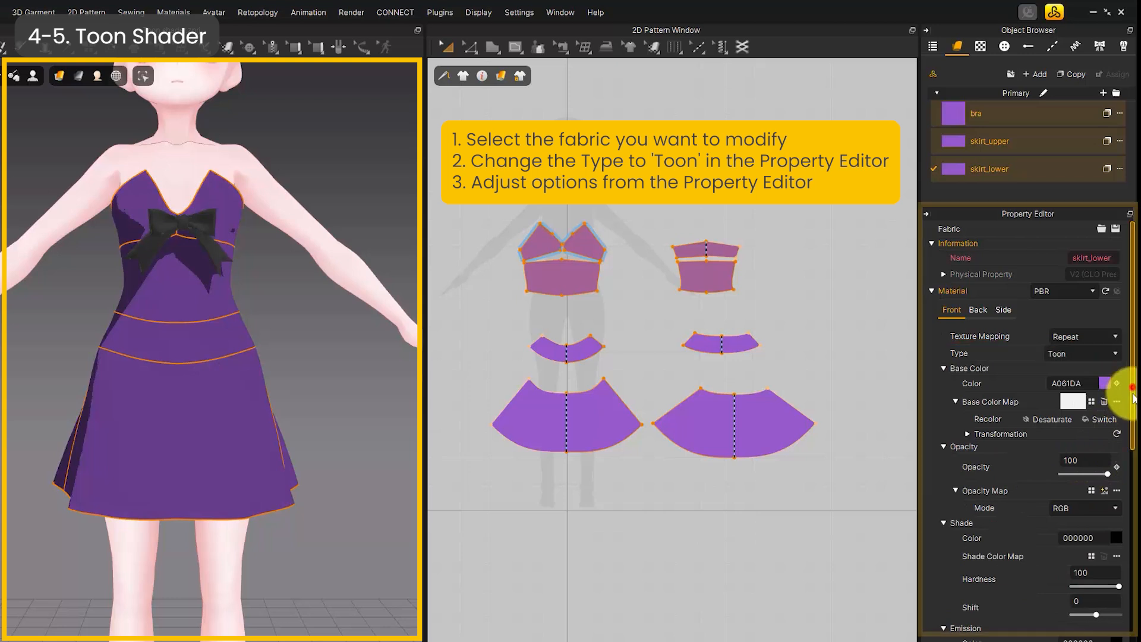
- Set the toon fabrics' outline mode to World with a width of about 2.14 mm, and clear the selection
{"action": "left_click_drag", "start_coordinate": [1130, 386], "coordinate": [1127, 532]}
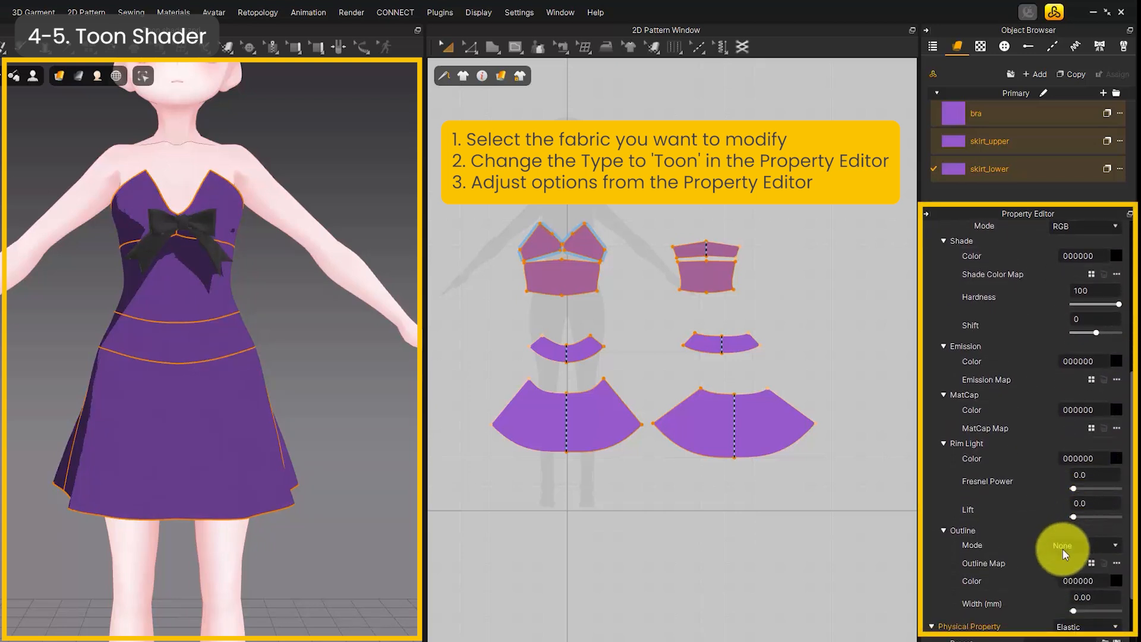
{"action": "left_click", "coordinate": [1062, 549]}
{"action": "left_click", "coordinate": [1065, 565]}
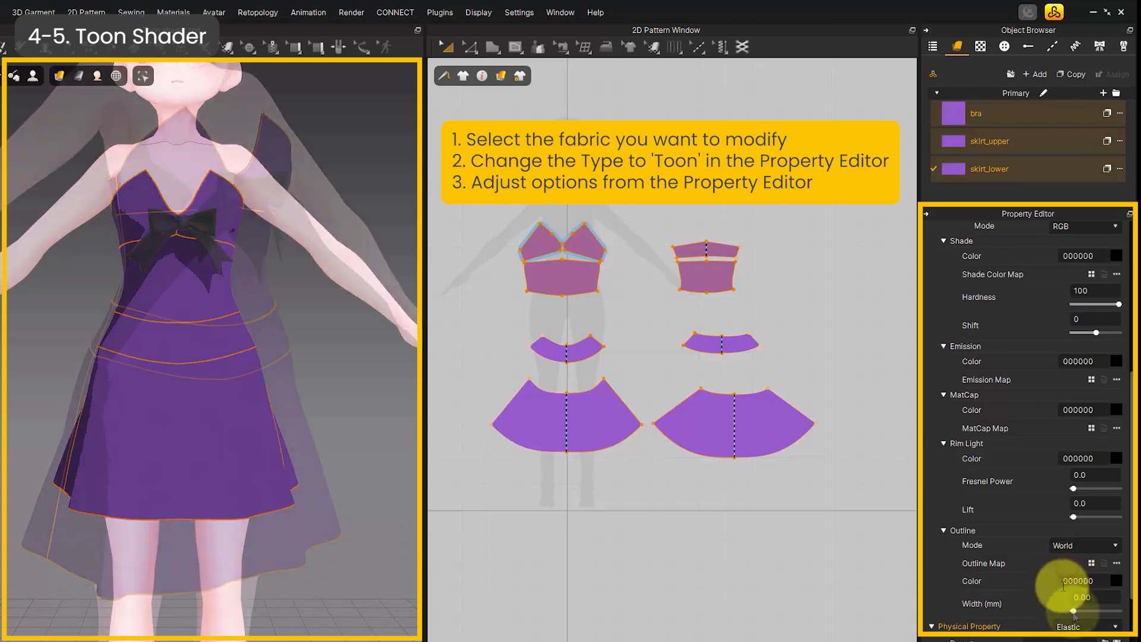
{"action": "left_click_drag", "start_coordinate": [1073, 612], "coordinate": [1075, 611]}
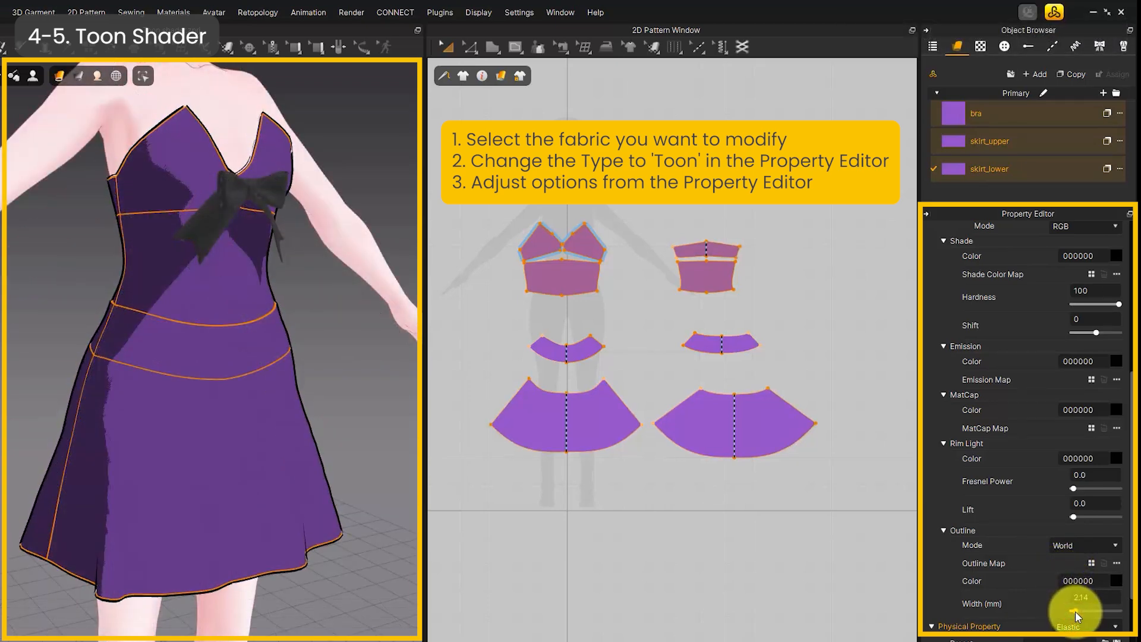
{"action": "left_click", "coordinate": [779, 563]}
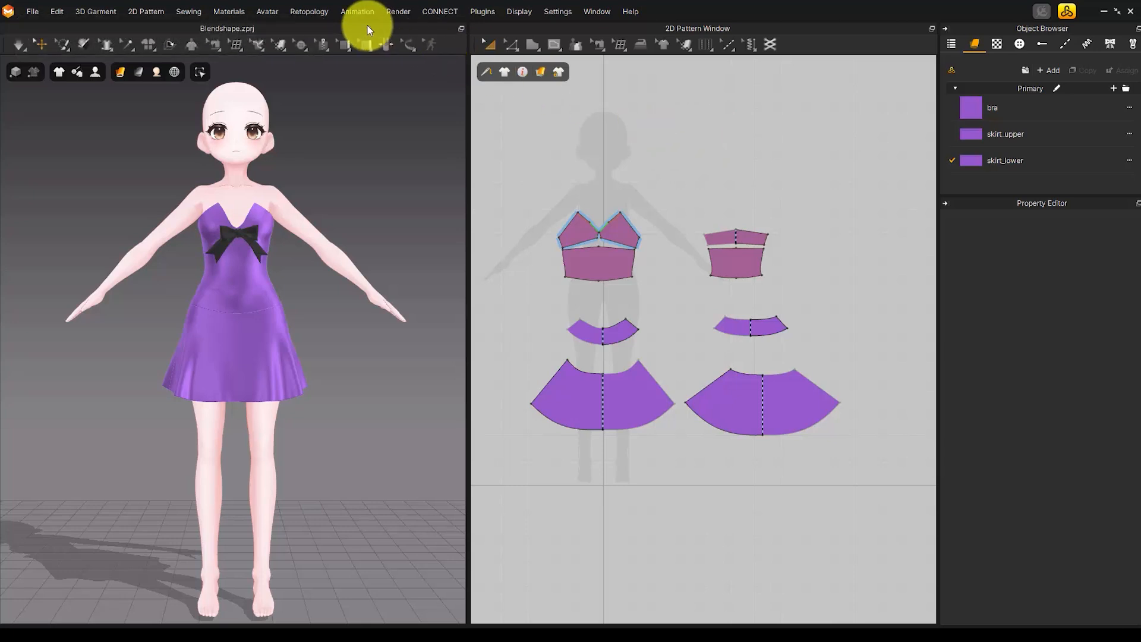
- Open the avatar's blend shapes in the Avatar Editor and set the Lucy_Body Spine parameter to 100%
{"action": "left_click", "coordinate": [267, 11]}
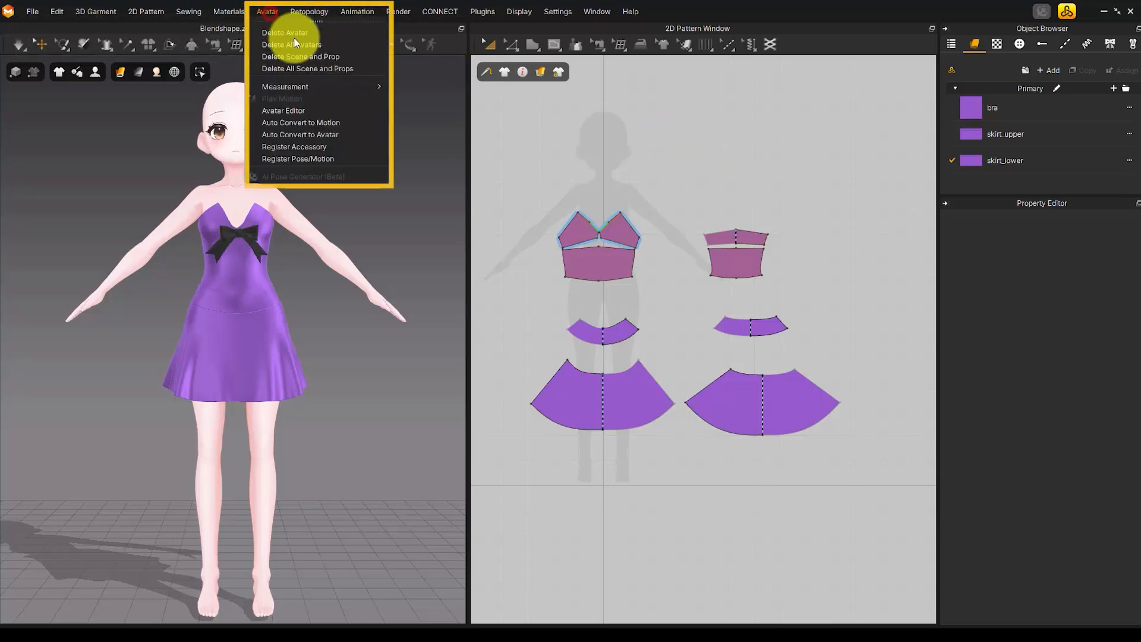
{"action": "left_click", "coordinate": [337, 111]}
{"action": "left_click", "coordinate": [568, 359]}
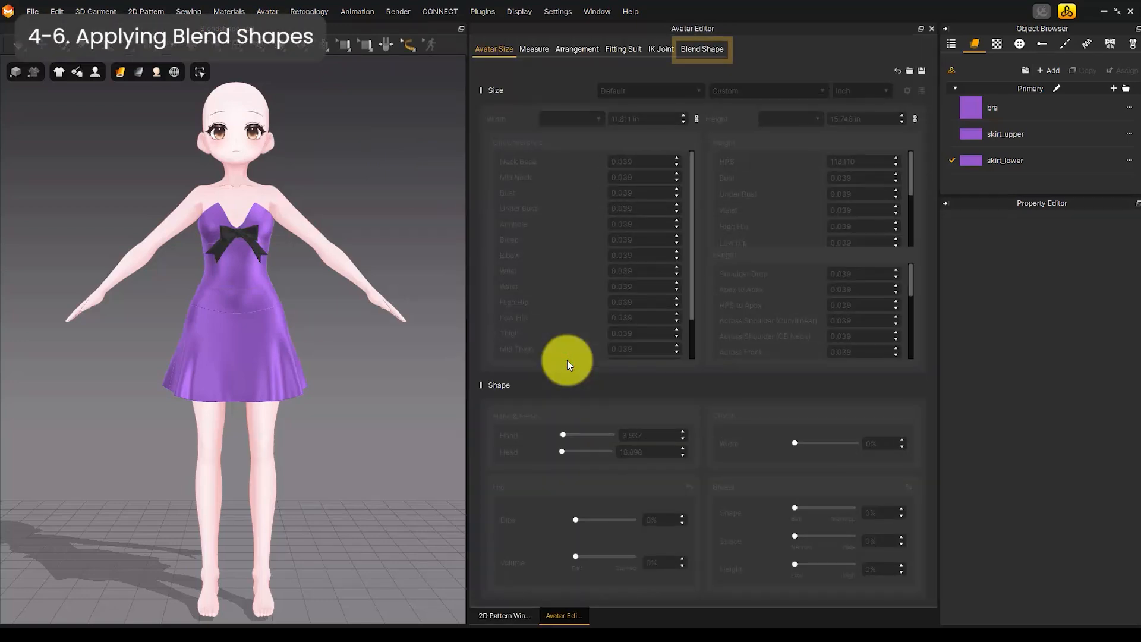
{"action": "left_click", "coordinate": [718, 49]}
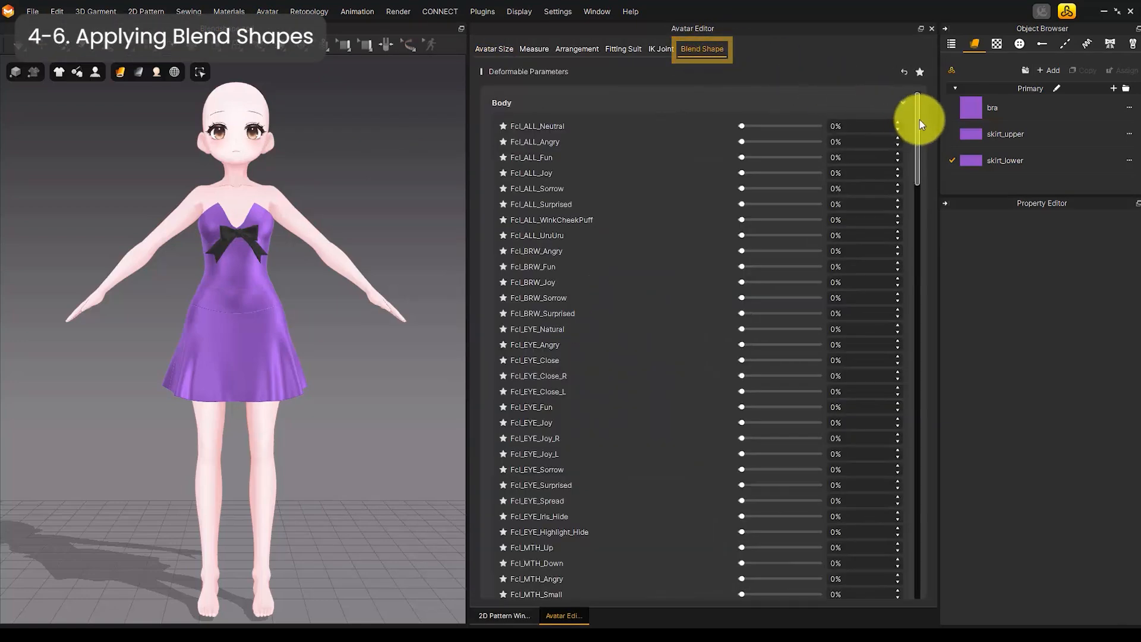
{"action": "left_click_drag", "start_coordinate": [919, 120], "coordinate": [932, 515]}
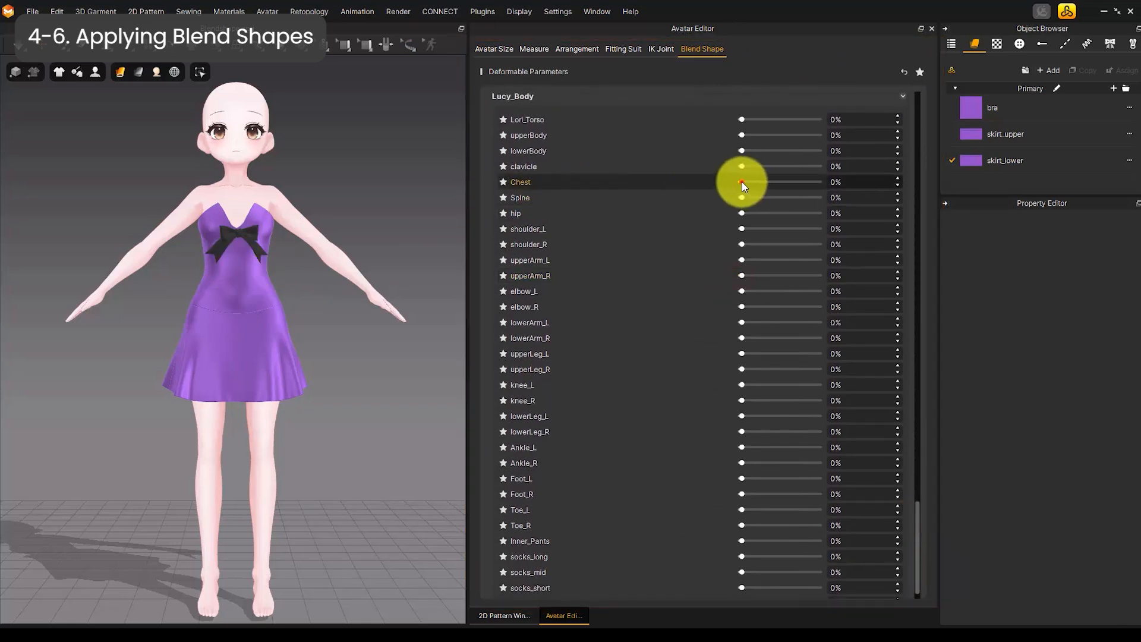
{"action": "left_click_drag", "start_coordinate": [743, 197], "coordinate": [818, 198]}
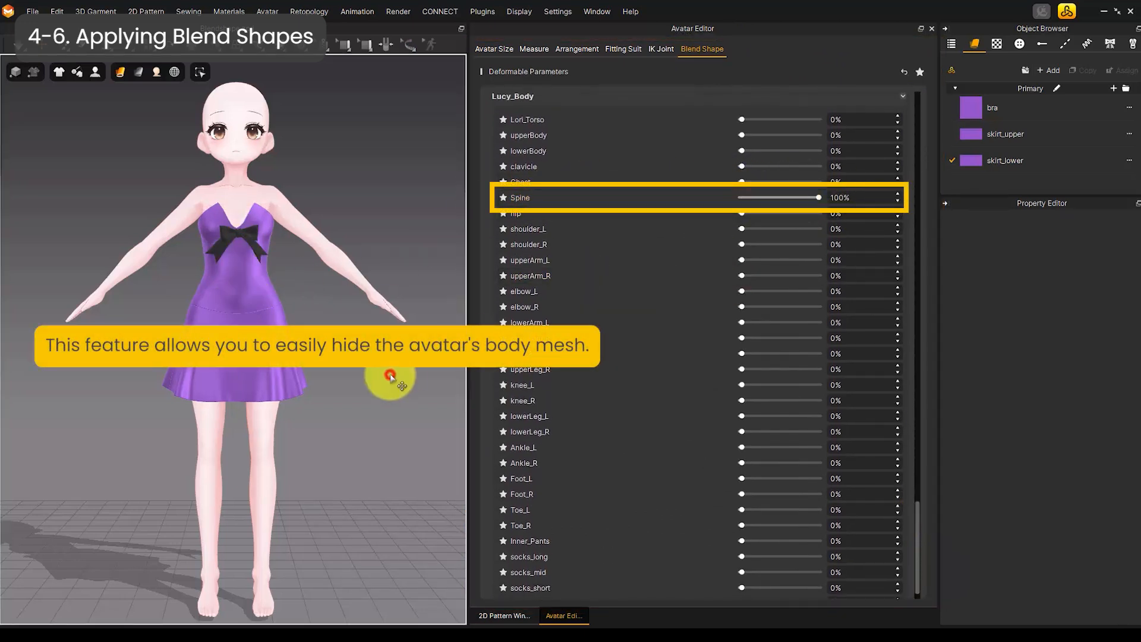
- Hide all garment pieces to examine the Spine blend shape's effect on the body mesh, and show the garment again
{"action": "key", "text": "ctrl+a"}
{"action": "key", "text": "shift+q"}
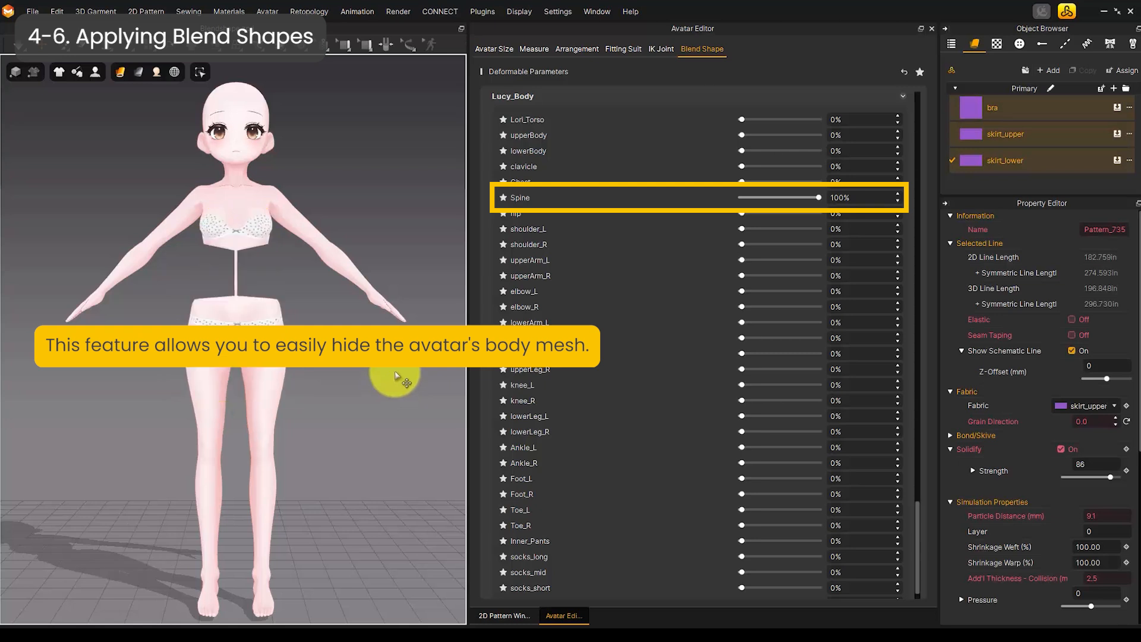
{"action": "left_click_drag", "start_coordinate": [816, 196], "coordinate": [854, 198]}
{"action": "key", "text": "shift+q"}
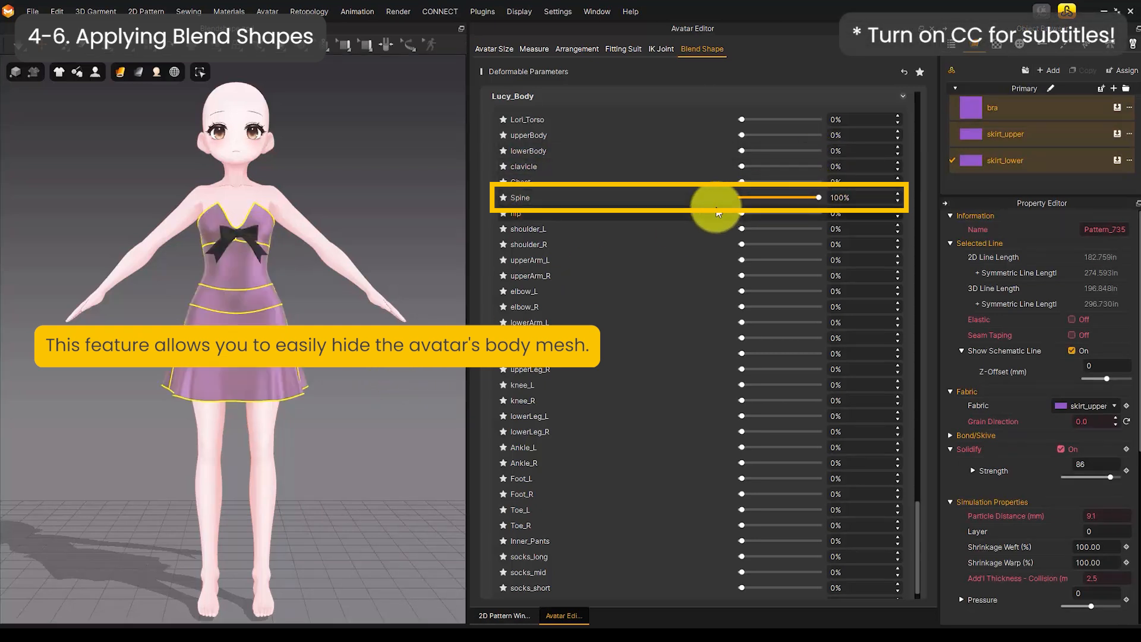
{"action": "left_click", "coordinate": [382, 381]}
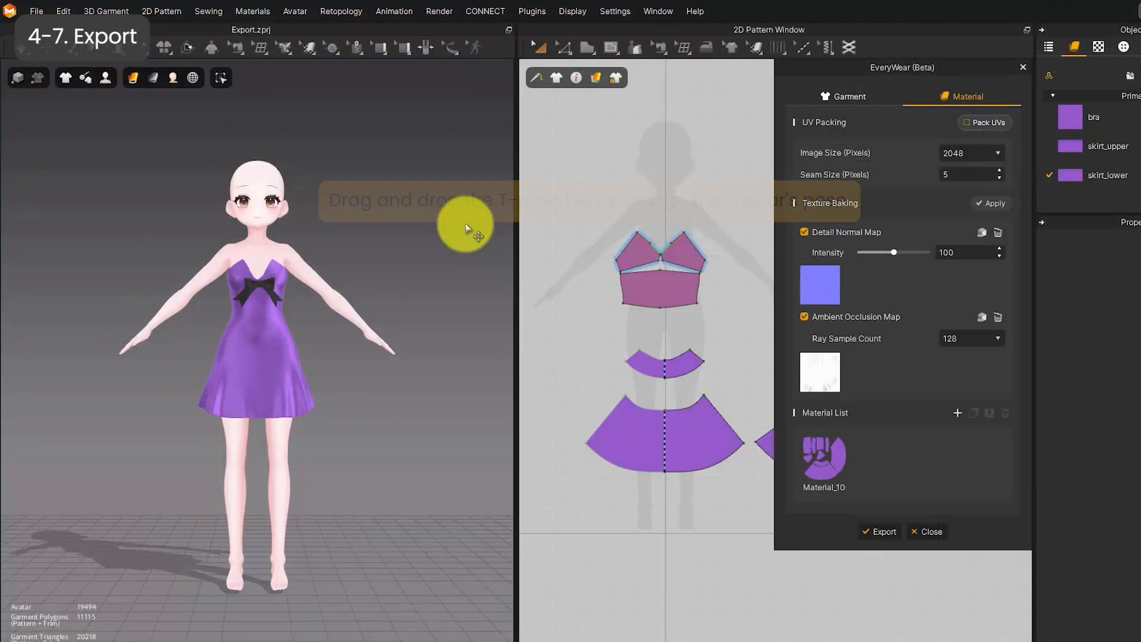
- Load the T-pose file onto the avatar as Pose Only for the full body, with Align Bottom to Ground off
{"action": "left_click_drag", "start_coordinate": [89, 362], "coordinate": [227, 345]}
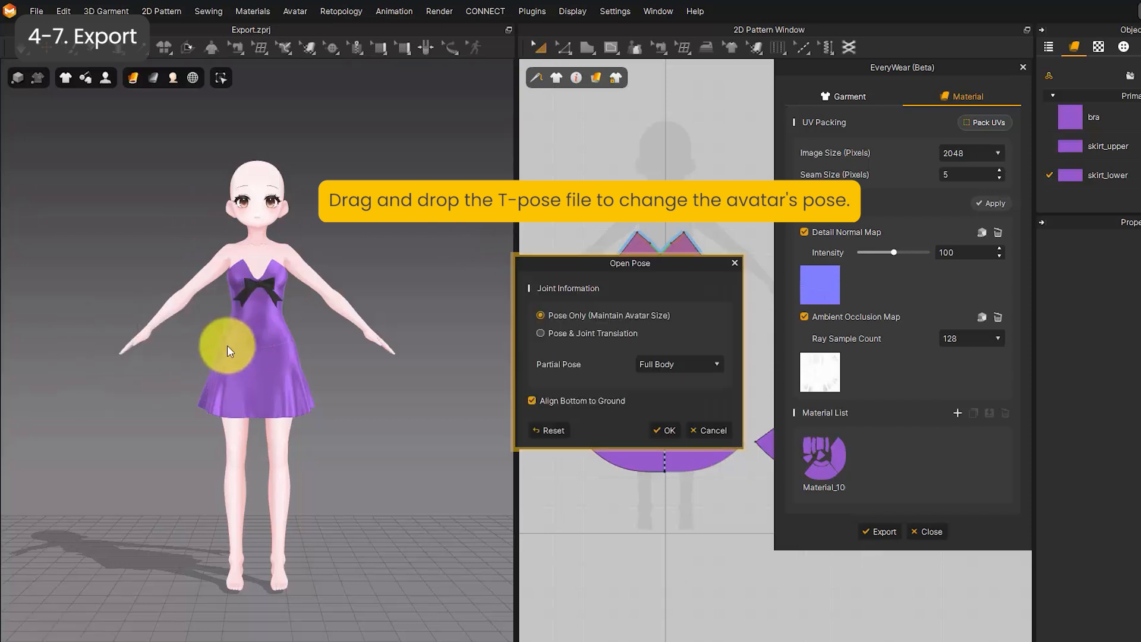
{"action": "left_click", "coordinate": [601, 401]}
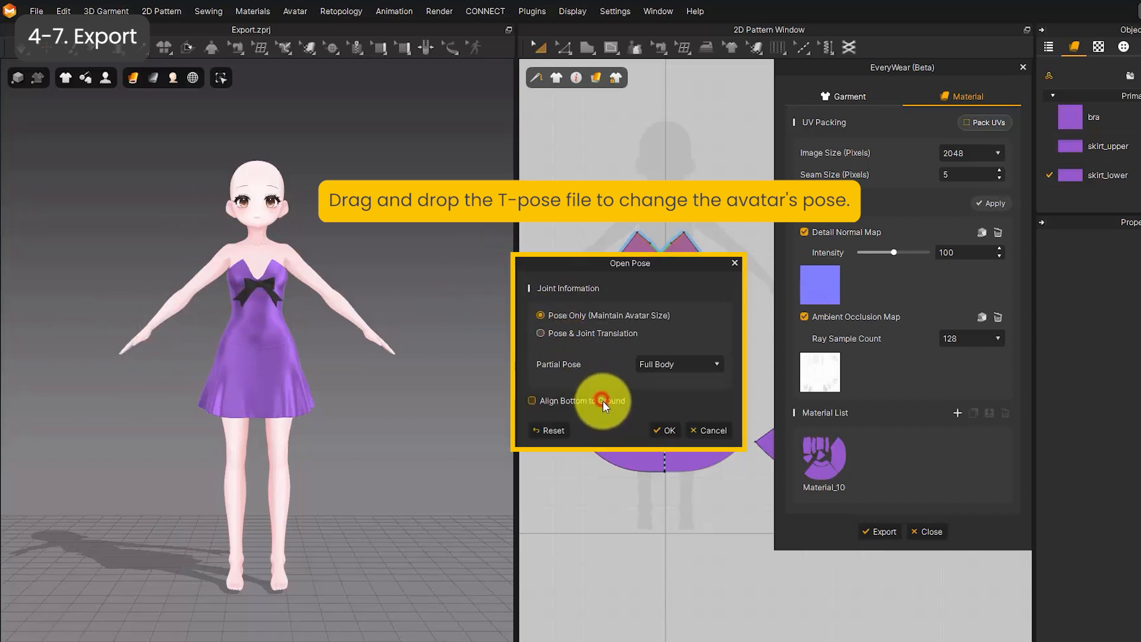
{"action": "left_click", "coordinate": [669, 432]}
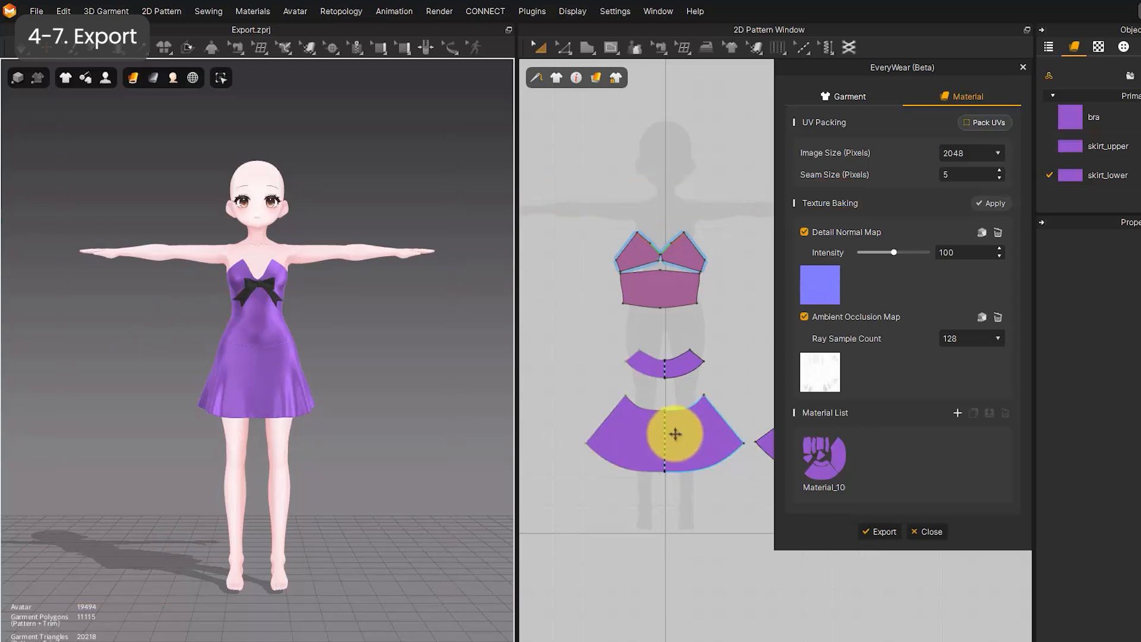
- Export the garment for the General platform as a thick FBX named tutorial dress, with all texture maps and embedded media
{"action": "left_click", "coordinate": [875, 530]}
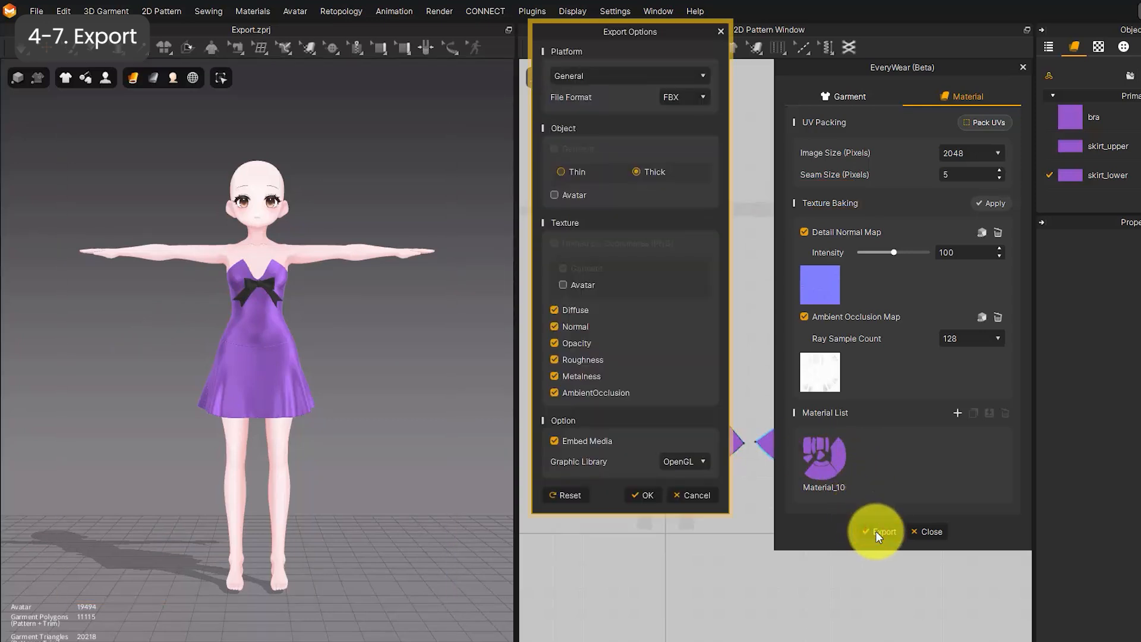
{"action": "left_click", "coordinate": [699, 73]}
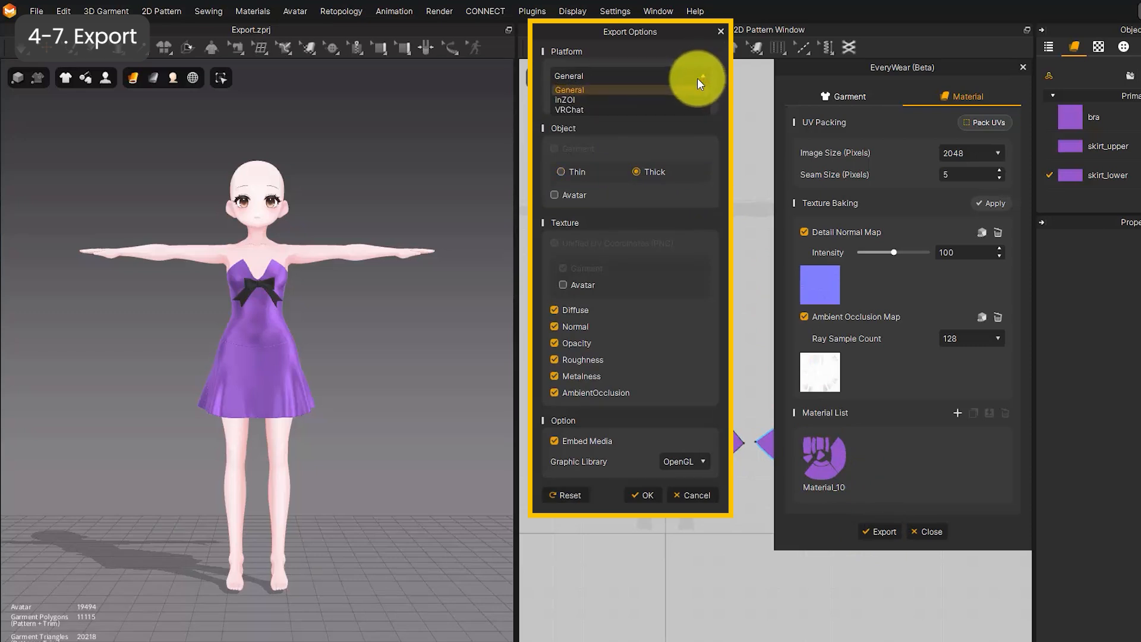
{"action": "left_click", "coordinate": [696, 78]}
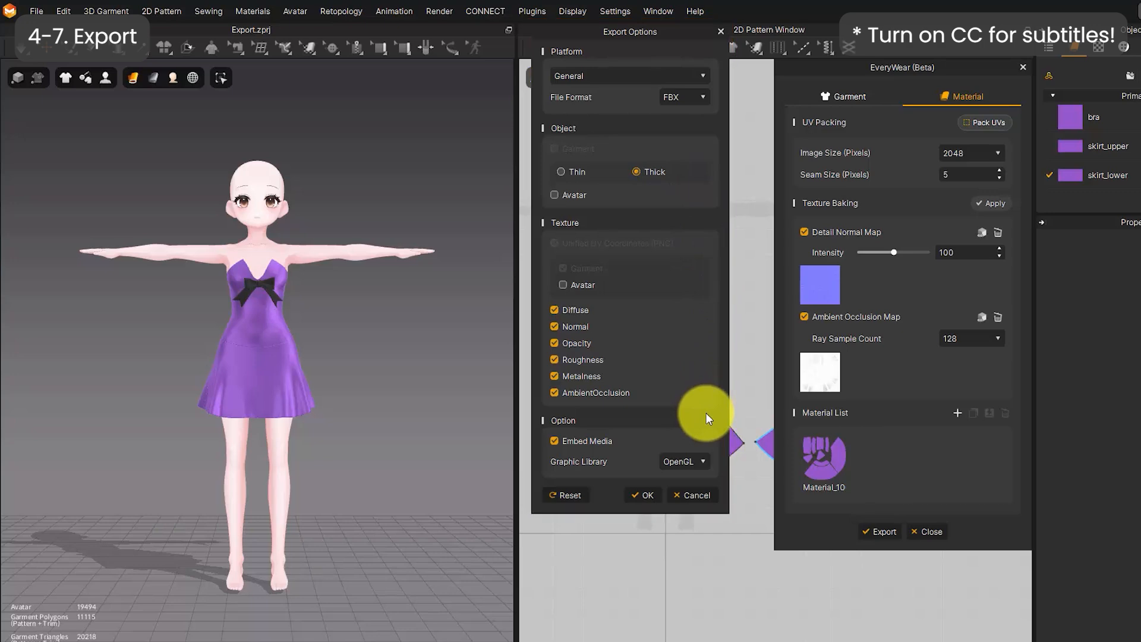
{"action": "left_click", "coordinate": [646, 496]}
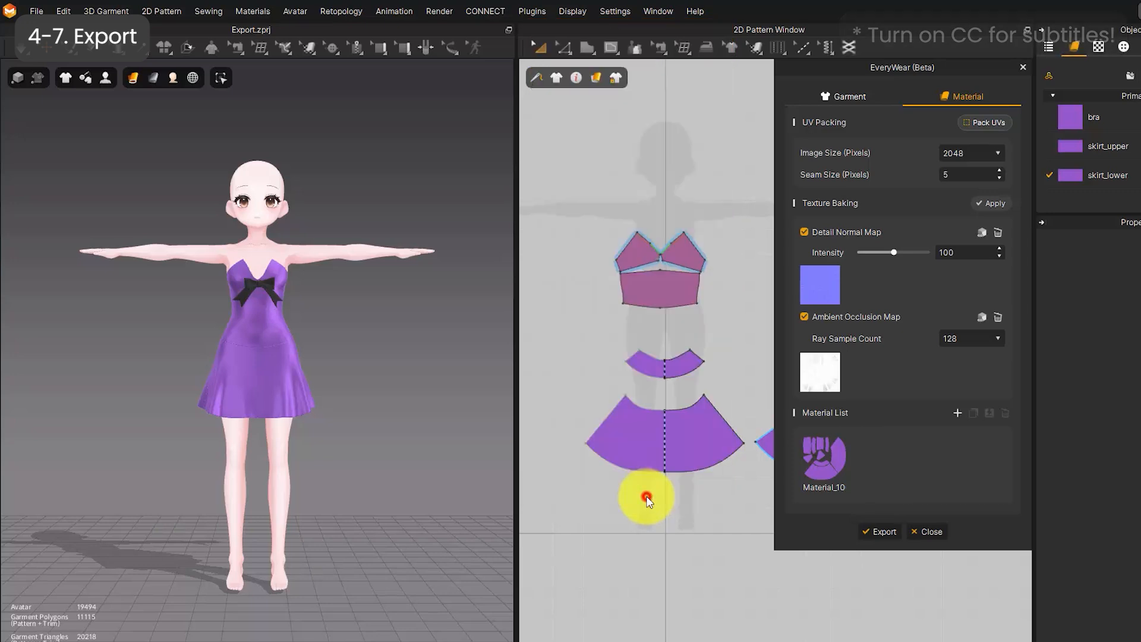
{"action": "left_click", "coordinate": [778, 495]}
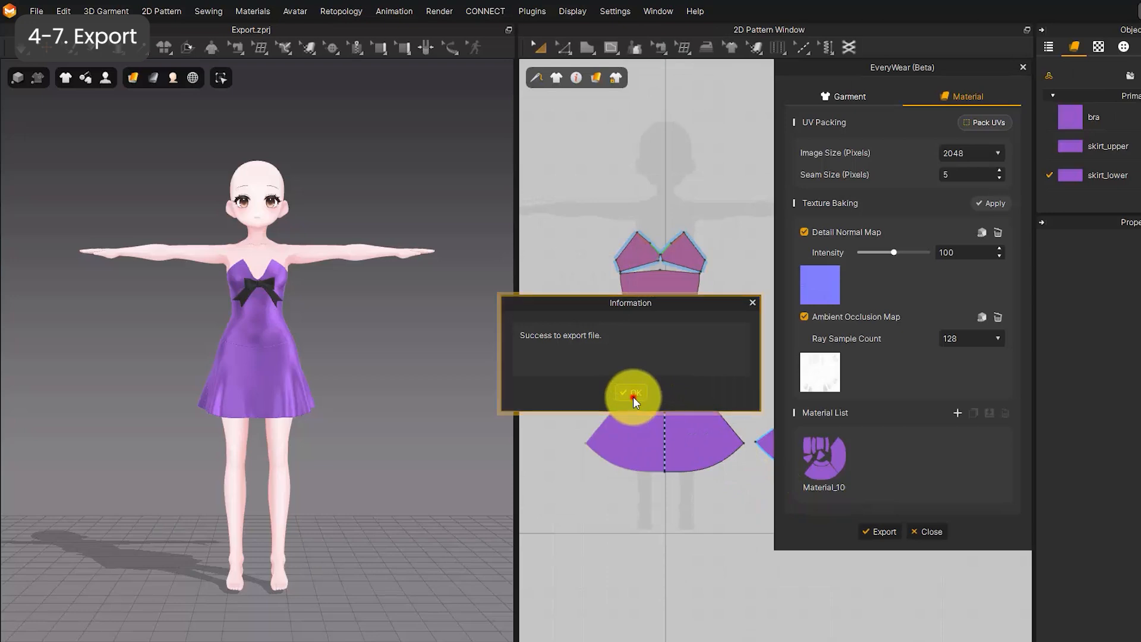
{"action": "left_click", "coordinate": [633, 397]}
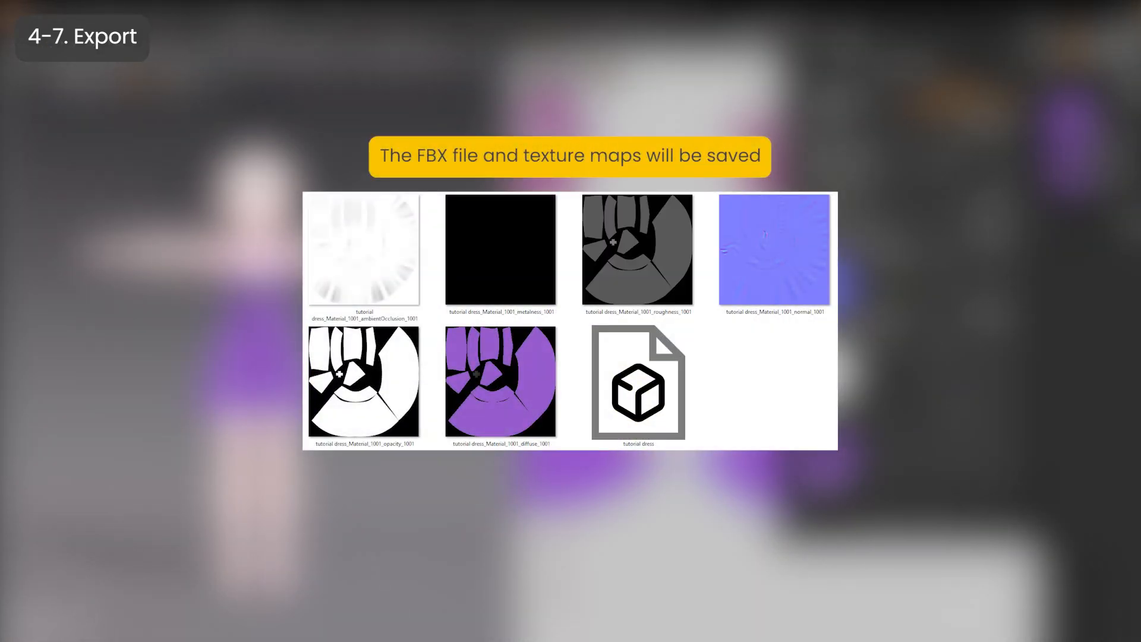